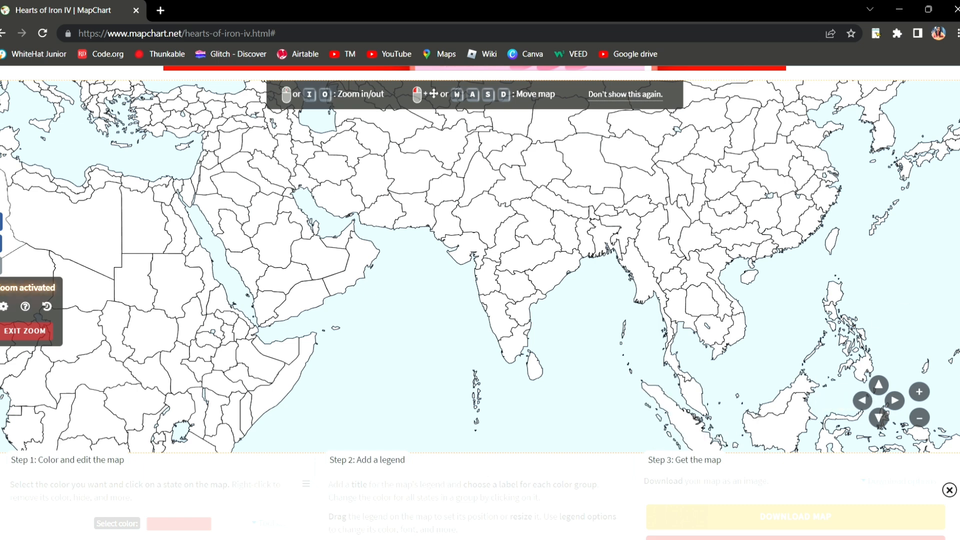
Move around the Hearts of Iron IV map to frame India and its neighbouring states
{"action": "key", "text": "s"}
{"action": "key", "text": "a"}
{"action": "key", "text": "a"}
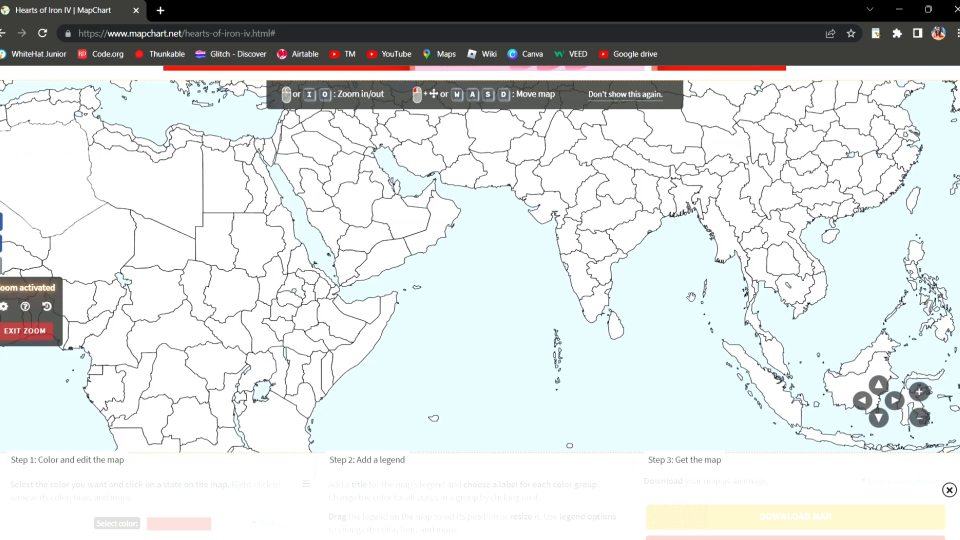
{"action": "key", "text": "d"}
{"action": "key", "text": "d"}
{"action": "key", "text": "d"}
{"action": "key", "text": "d"}
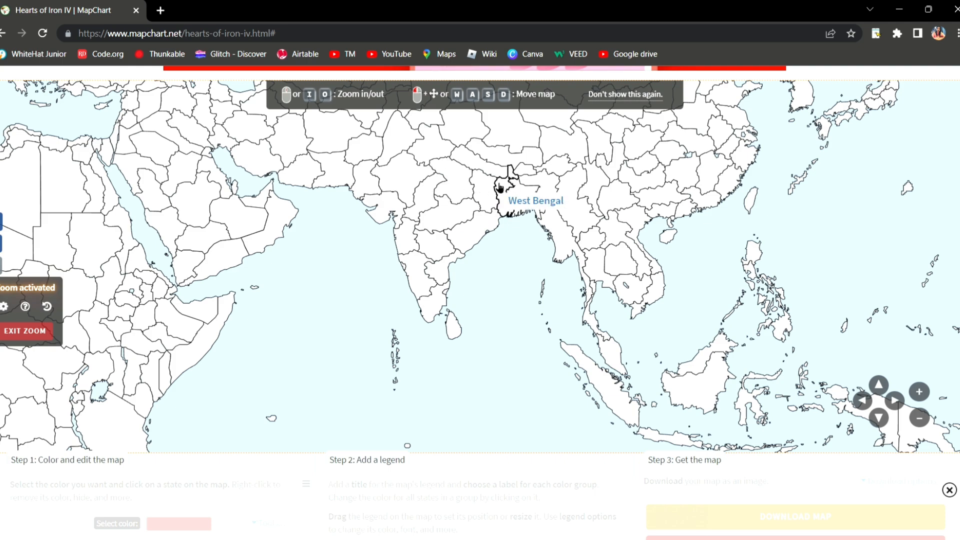
{"action": "scroll", "coordinate": [500, 187], "scroll_direction": "up", "scroll_amount": 1}
{"action": "scroll", "coordinate": [500, 187], "scroll_direction": "up", "scroll_amount": 1}
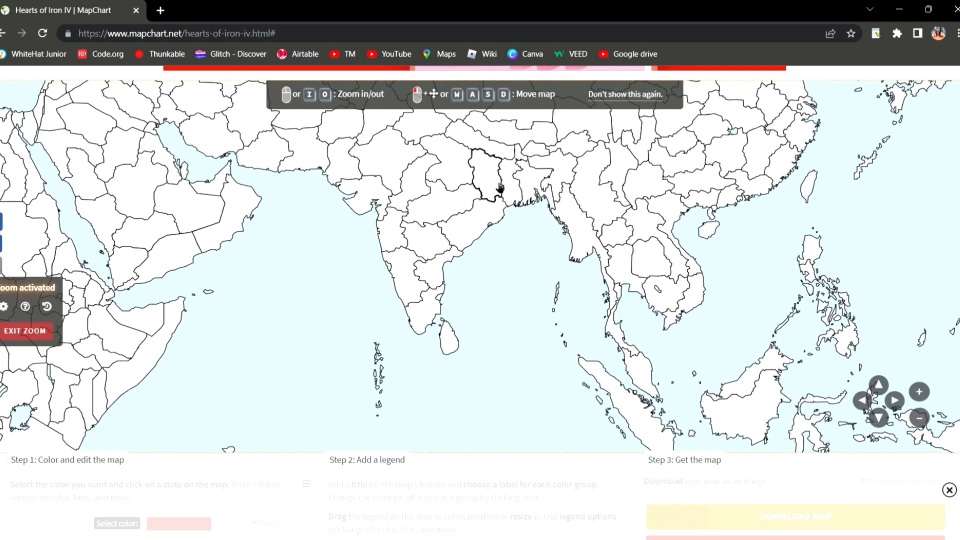
{"action": "key", "text": "s"}
{"action": "key", "text": "w"}
{"action": "key", "text": "w"}
{"action": "key", "text": "w"}
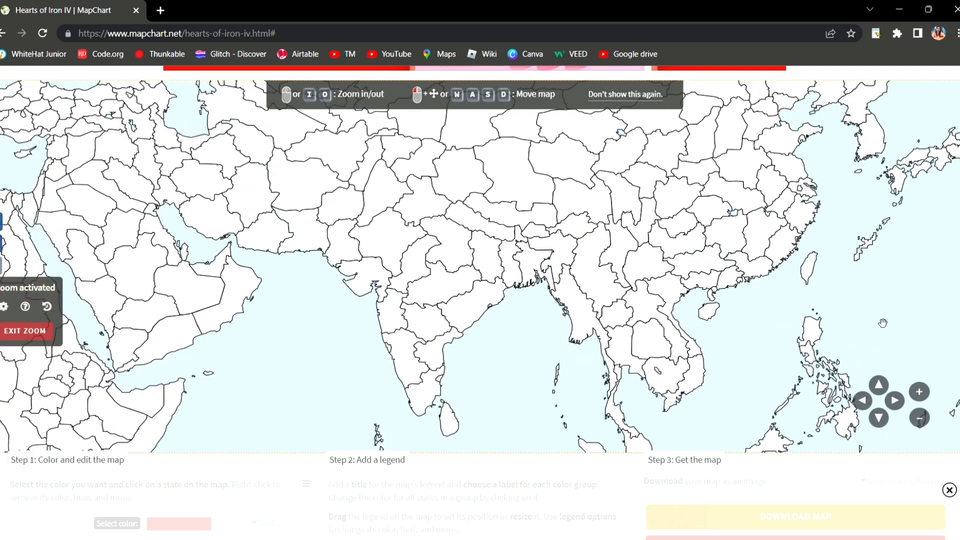
Choose orange as the fill color and paint the states of southern India and the lower east coast
{"action": "scroll", "coordinate": [699, 480], "scroll_direction": "down", "scroll_amount": 3}
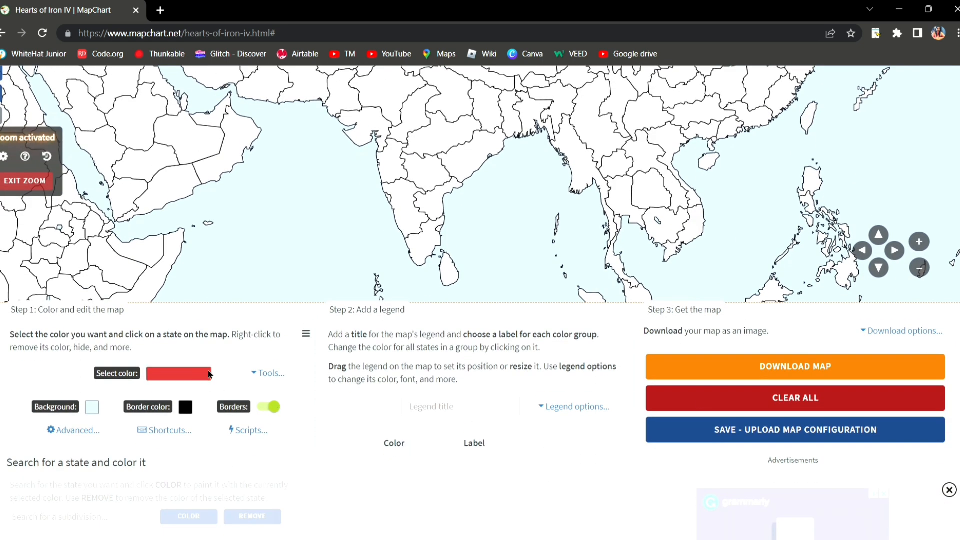
{"action": "left_click", "coordinate": [212, 374]}
{"action": "key", "text": "d"}
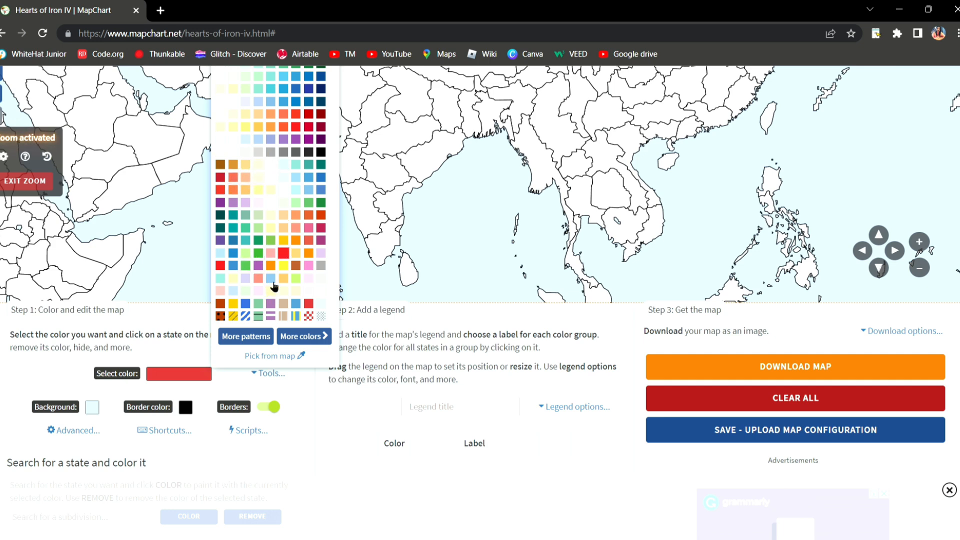
{"action": "left_click", "coordinate": [308, 253]}
{"action": "left_click", "coordinate": [442, 159]}
{"action": "left_click", "coordinate": [409, 199]}
{"action": "left_click", "coordinate": [395, 205]}
{"action": "left_click", "coordinate": [394, 236]}
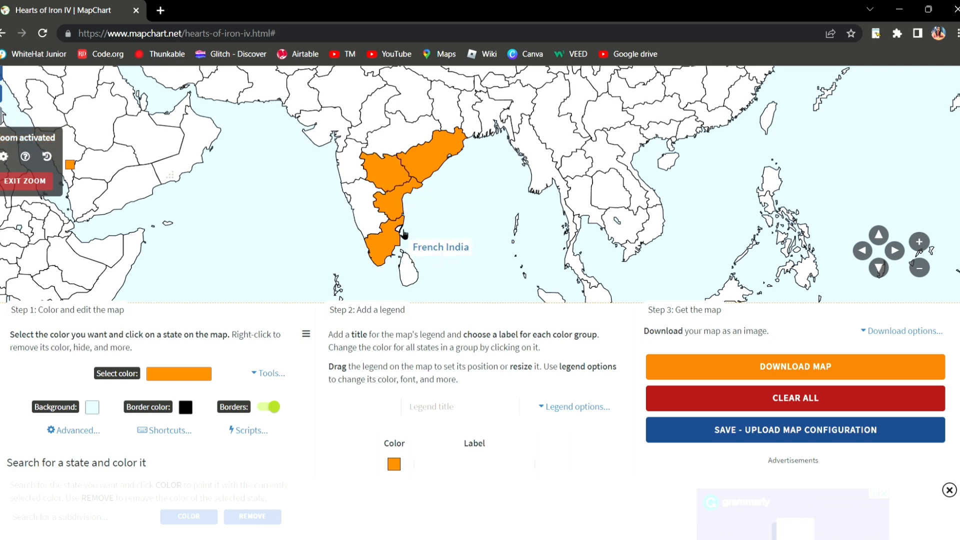
{"action": "left_click", "coordinate": [371, 215]}
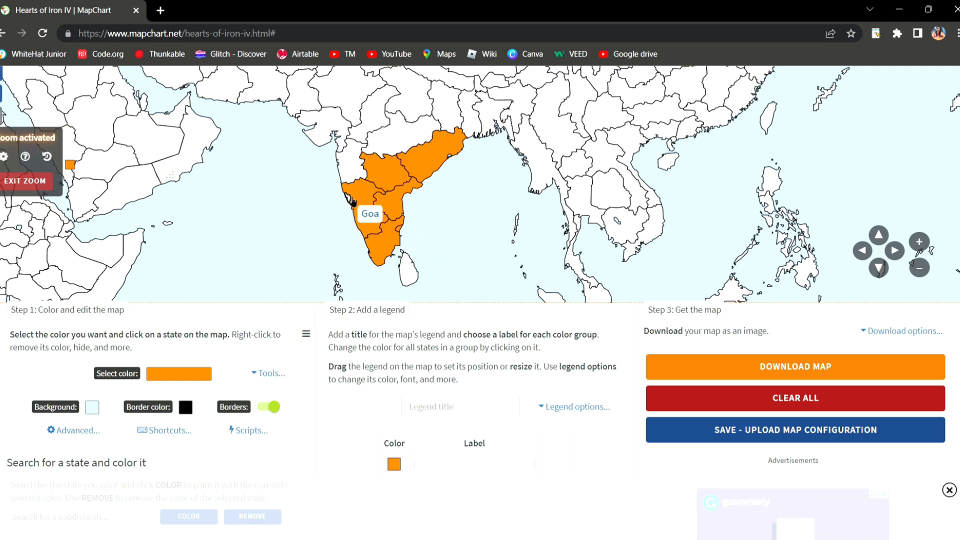
Paint the large central Indian state, Bombay, the western coastal peninsula and Rajahsthan orange
{"action": "scroll", "coordinate": [431, 310], "scroll_direction": "up", "scroll_amount": 2}
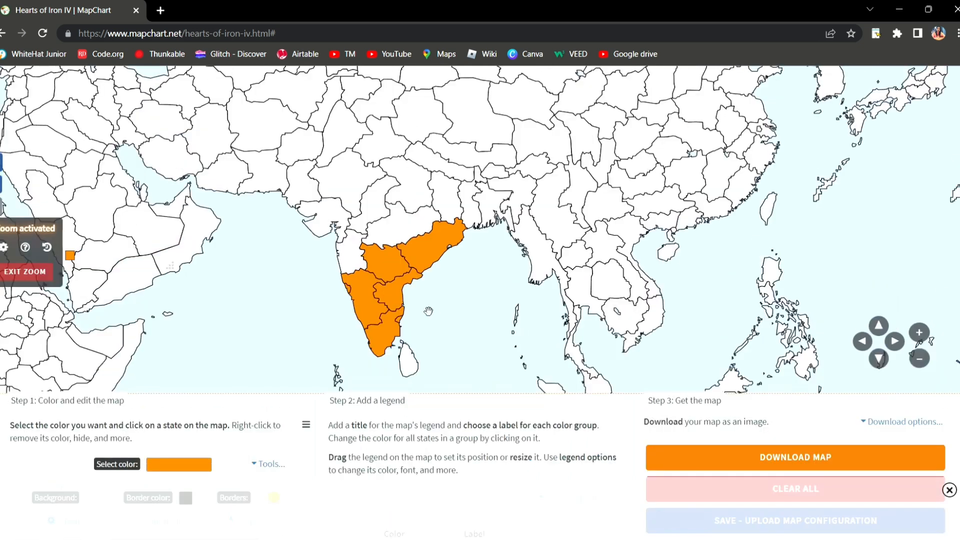
{"action": "left_click", "coordinate": [390, 228]}
{"action": "left_click", "coordinate": [351, 231]}
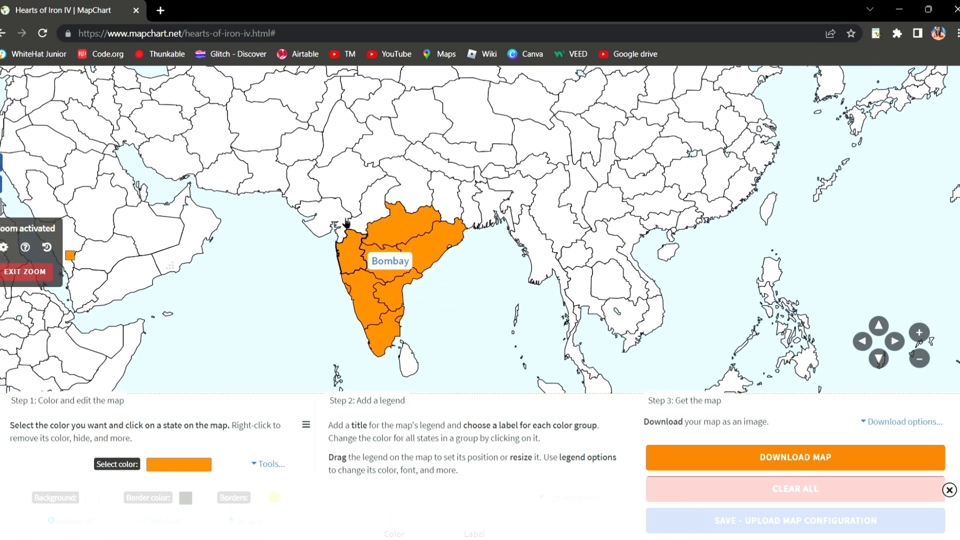
{"action": "left_click", "coordinate": [328, 215]}
{"action": "left_click", "coordinate": [357, 170]}
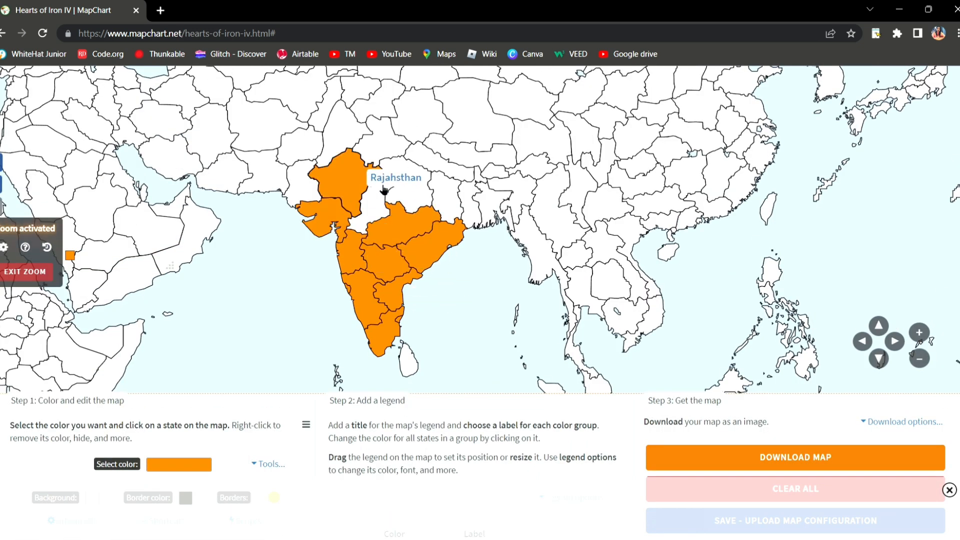
Paint Lucknow, the state west of it, and the states eastward through West Bengal to the north-east orange
{"action": "left_click", "coordinate": [413, 188]}
{"action": "left_click", "coordinate": [376, 210]}
{"action": "left_click", "coordinate": [446, 201]}
{"action": "left_click", "coordinate": [479, 193]}
{"action": "left_click", "coordinate": [531, 181]}
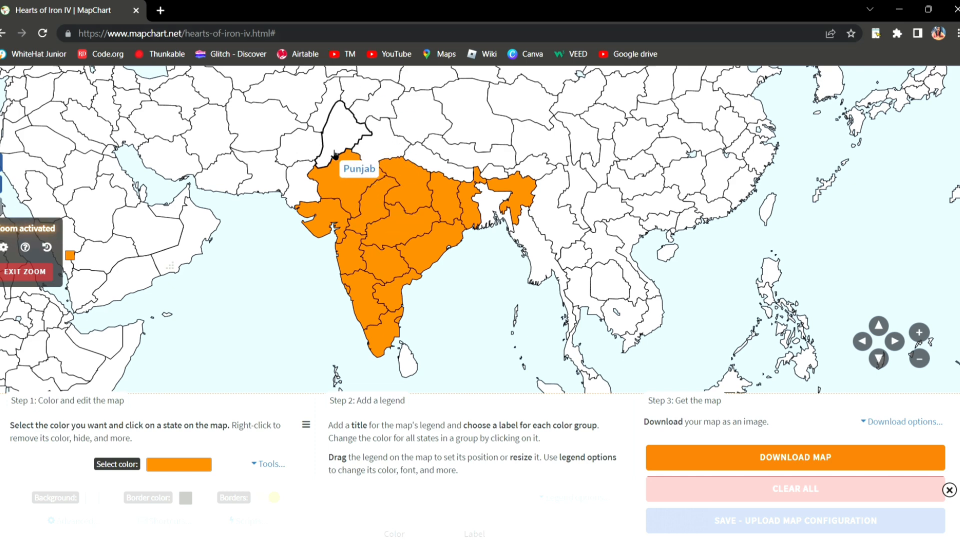
Paint Delhi and the state at India's far north-eastern tip orange
{"action": "scroll", "coordinate": [390, 148], "scroll_direction": "up", "scroll_amount": 3}
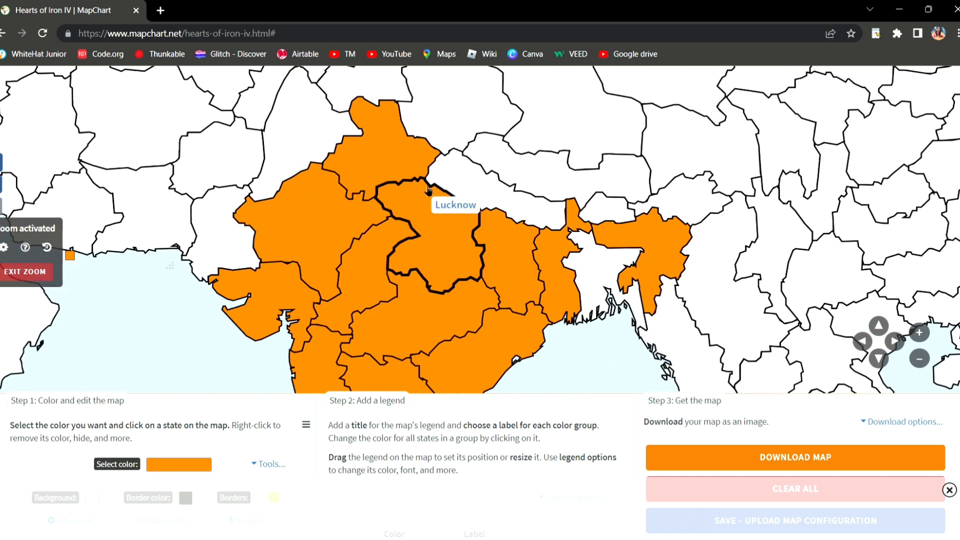
{"action": "scroll", "coordinate": [480, 302], "scroll_direction": "up", "scroll_amount": 10}
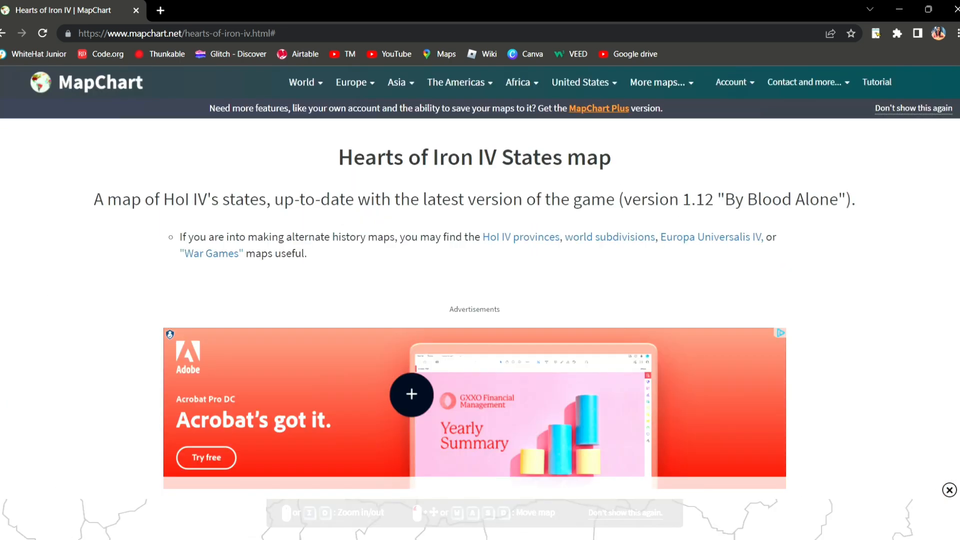
{"action": "scroll", "coordinate": [7, 465], "scroll_direction": "down", "scroll_amount": 10}
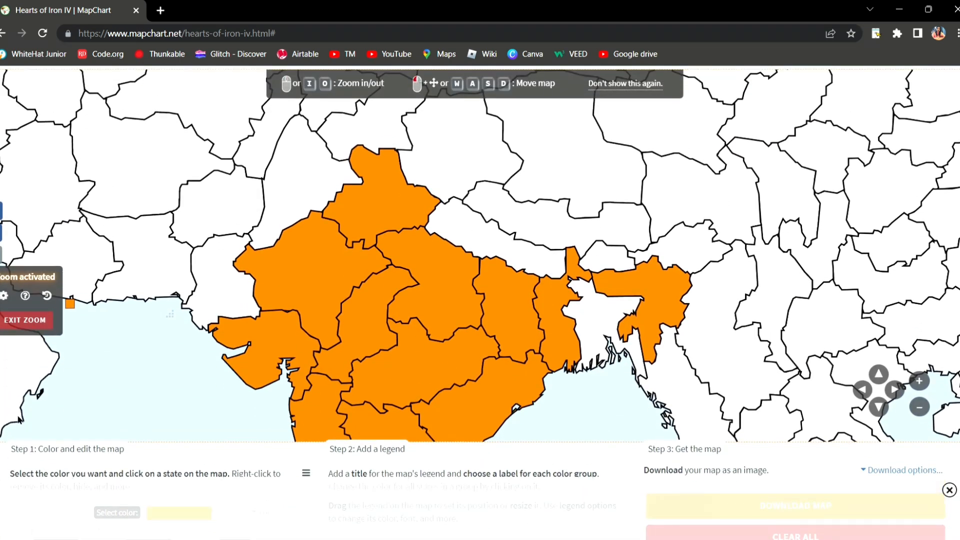
{"action": "left_click", "coordinate": [676, 262]}
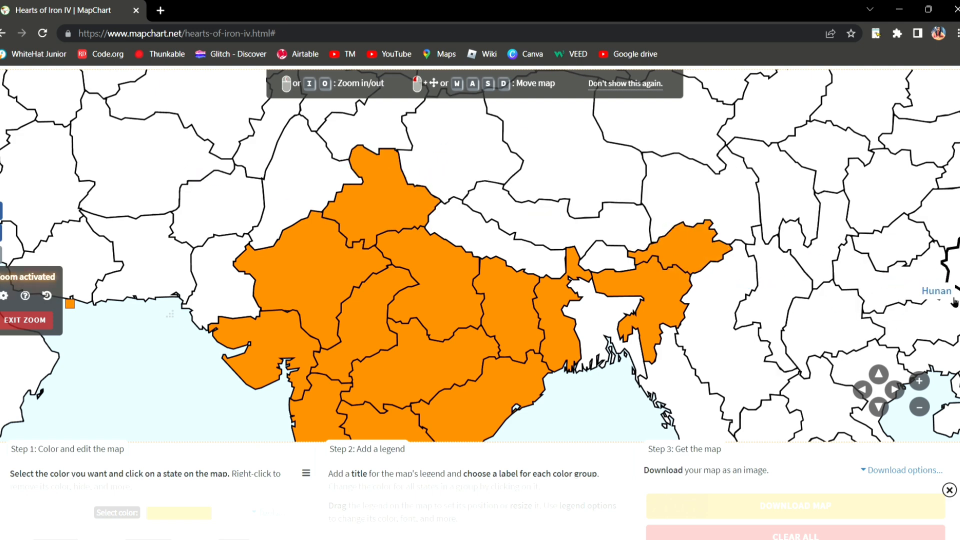
{"action": "scroll", "coordinate": [399, 220], "scroll_direction": "down", "scroll_amount": 4}
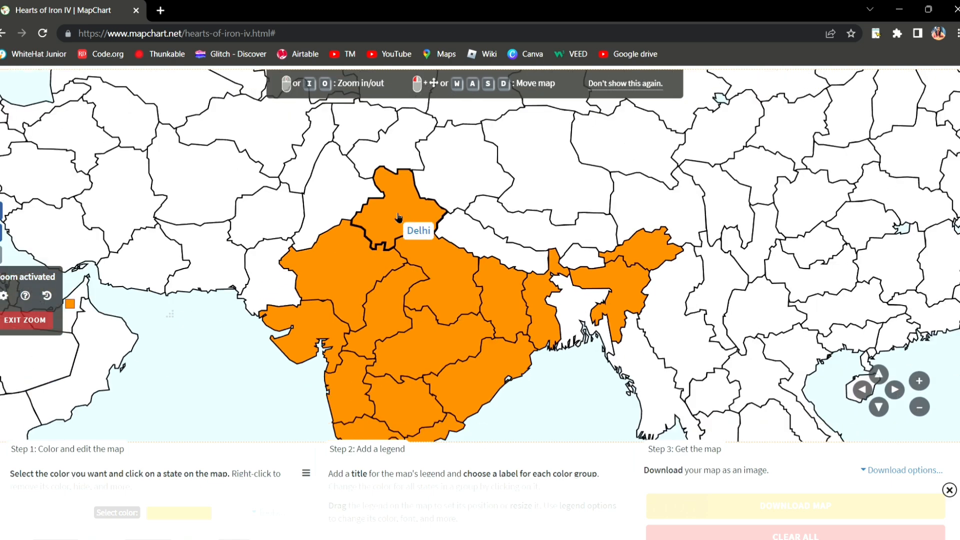
Change the fill color to green and paint Punjab and the three states west and south-west of it
{"action": "scroll", "coordinate": [577, 356], "scroll_direction": "down", "scroll_amount": 5}
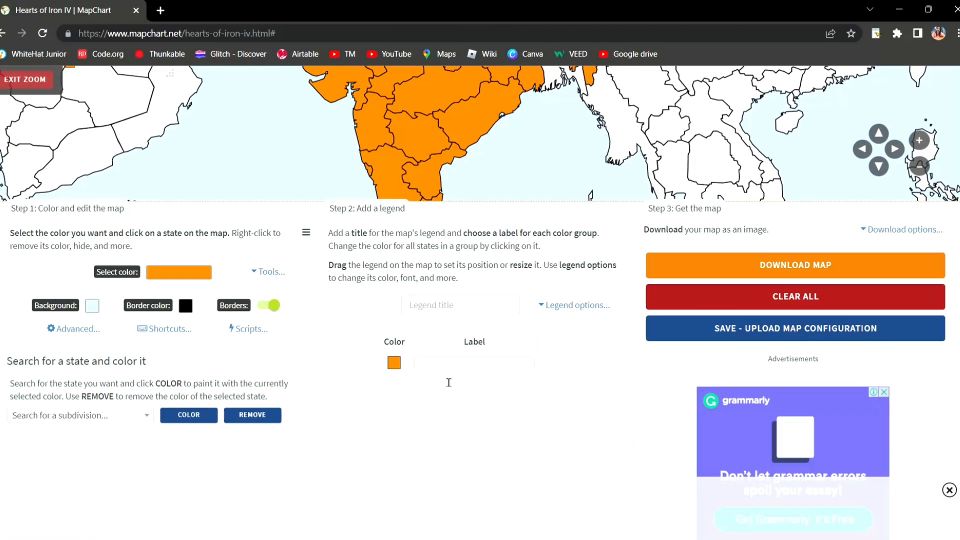
{"action": "left_click", "coordinate": [175, 275]}
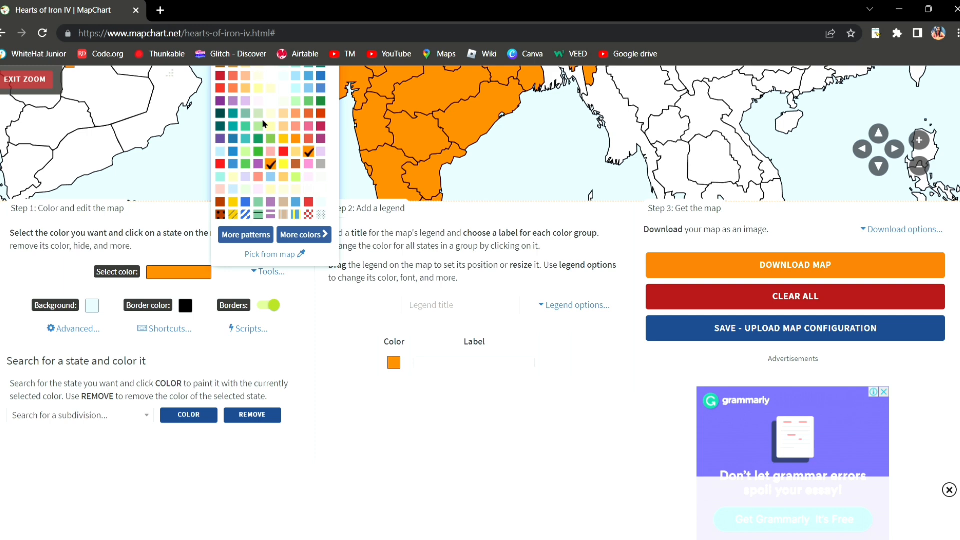
{"action": "left_click", "coordinate": [264, 141]}
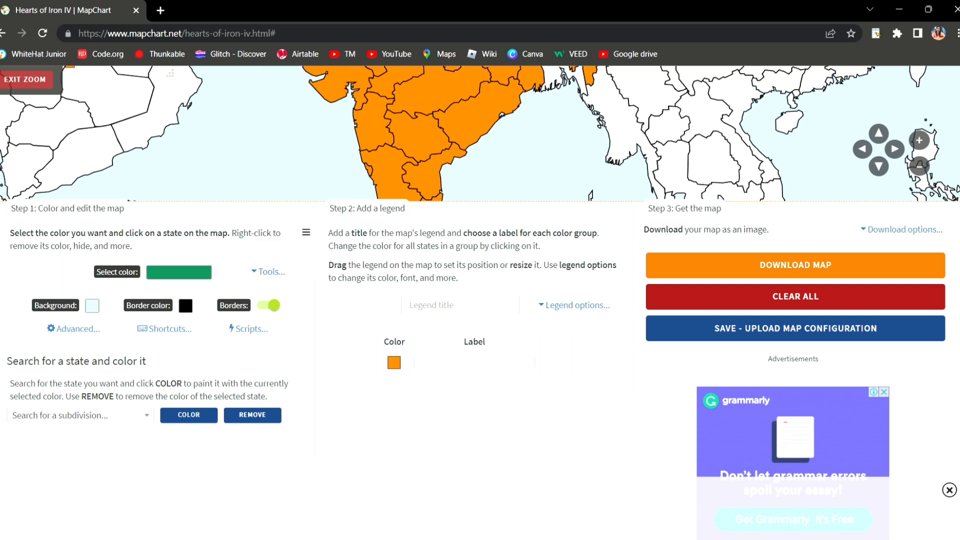
{"action": "scroll", "coordinate": [310, 150], "scroll_direction": "up", "scroll_amount": 4}
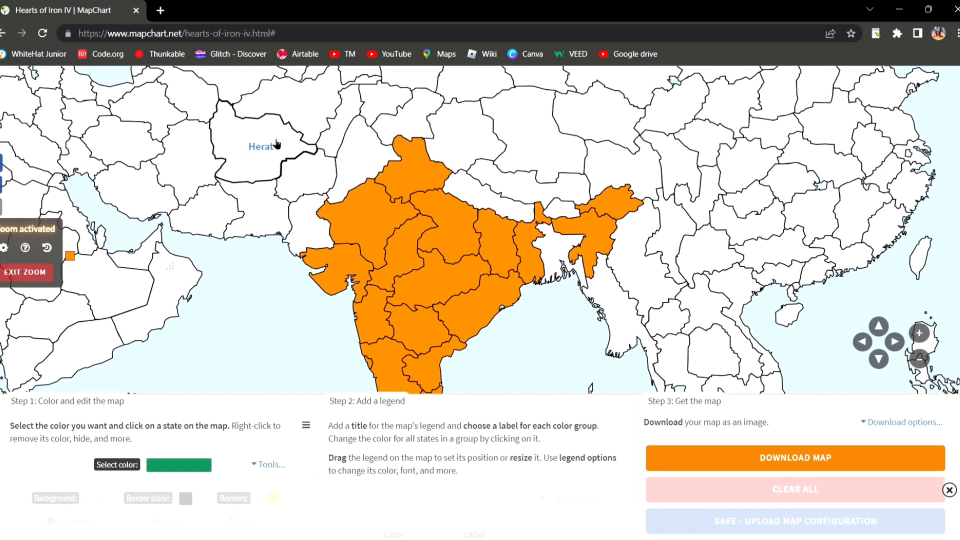
{"action": "left_click", "coordinate": [350, 178]}
{"action": "left_click", "coordinate": [311, 215]}
{"action": "left_click", "coordinate": [270, 215]}
{"action": "left_click", "coordinate": [320, 185]}
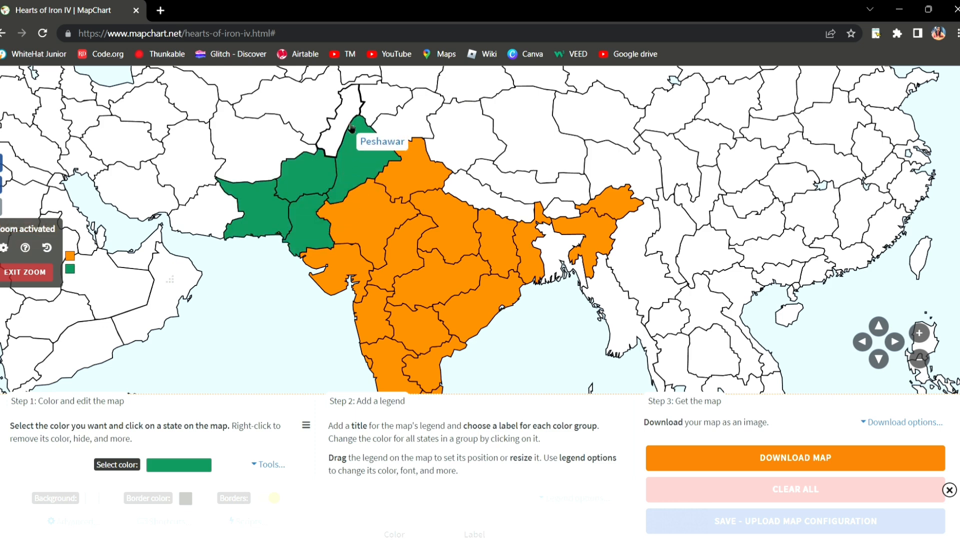
Paint the Kashmir area north of Punjab, Peshawar and East Bengal green
{"action": "left_click", "coordinate": [381, 110]}
{"action": "left_click", "coordinate": [397, 124]}
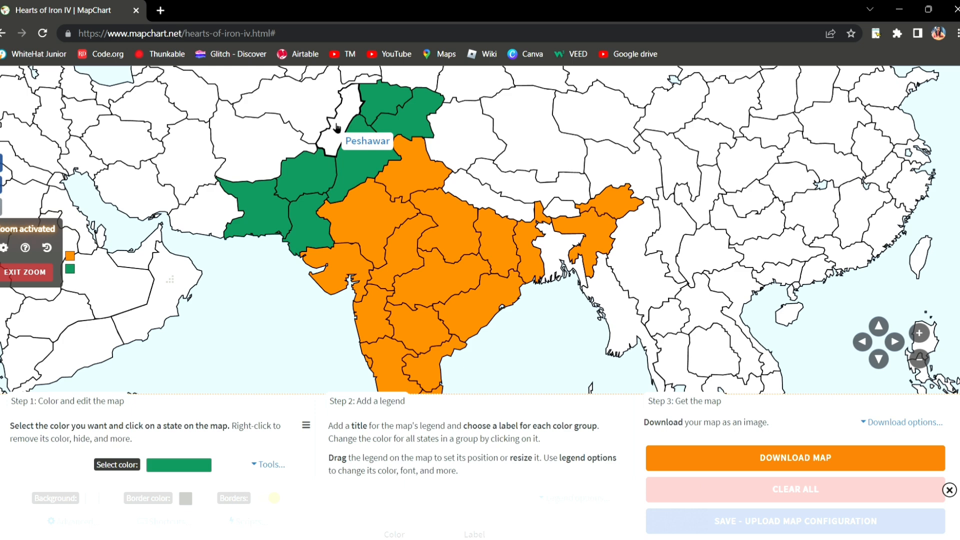
{"action": "left_click", "coordinate": [337, 129]}
{"action": "left_click", "coordinate": [563, 253]}
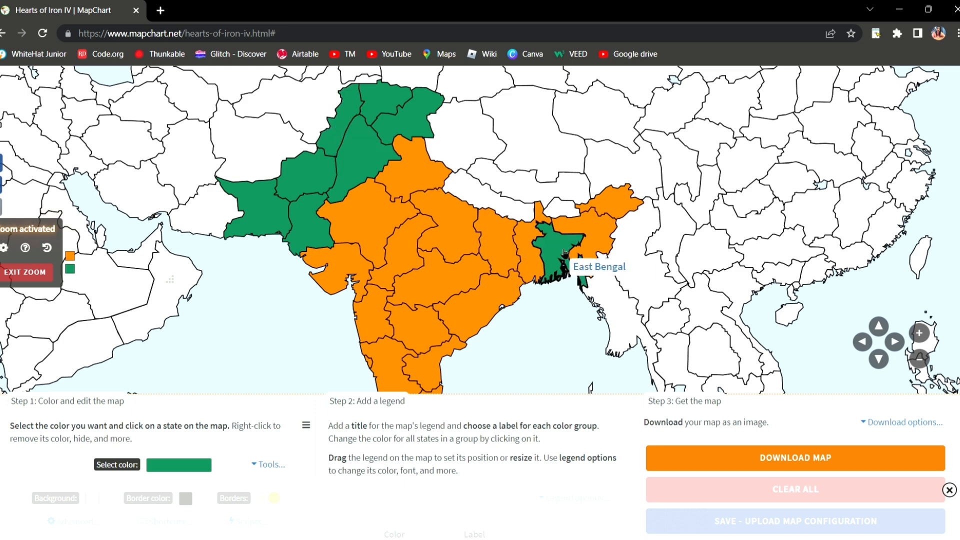
Change the fill color to light orange and repaint Punjab with it
{"action": "scroll", "coordinate": [480, 301], "scroll_direction": "down", "scroll_amount": 3}
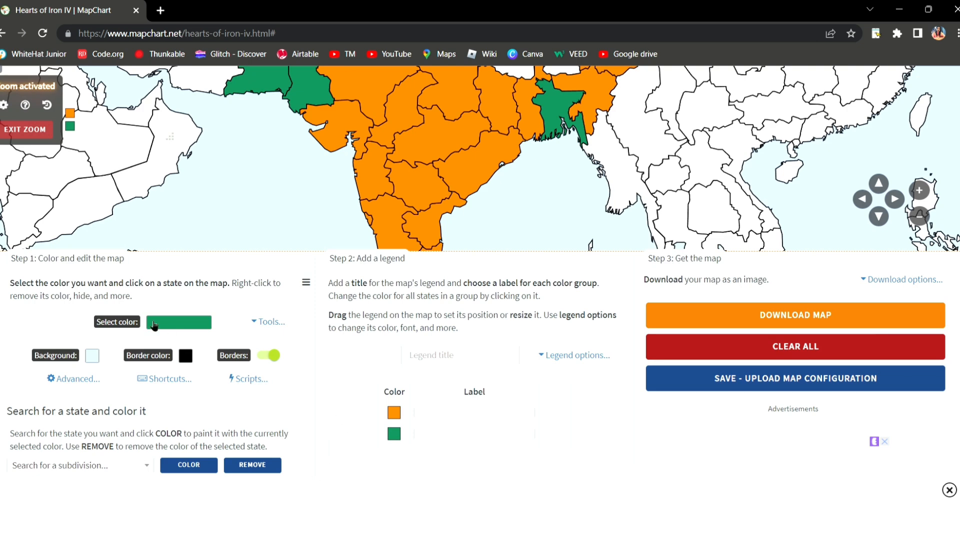
{"action": "left_click", "coordinate": [178, 322]}
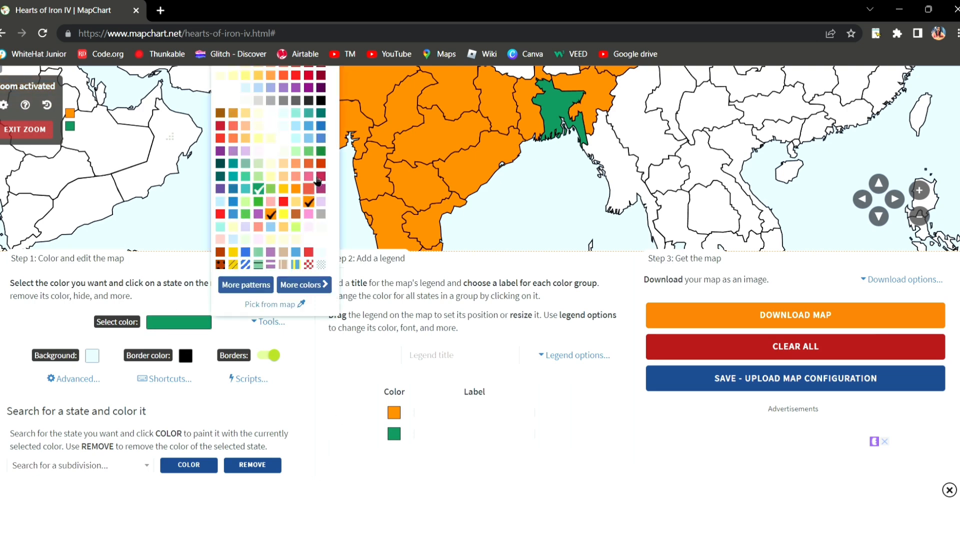
{"action": "left_click", "coordinate": [246, 138]}
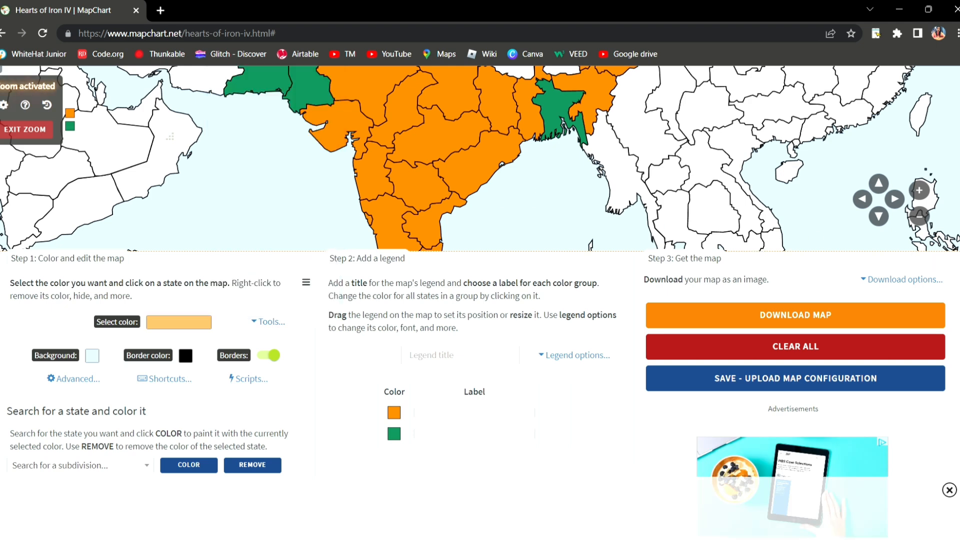
{"action": "scroll", "coordinate": [374, 165], "scroll_direction": "up", "scroll_amount": 3}
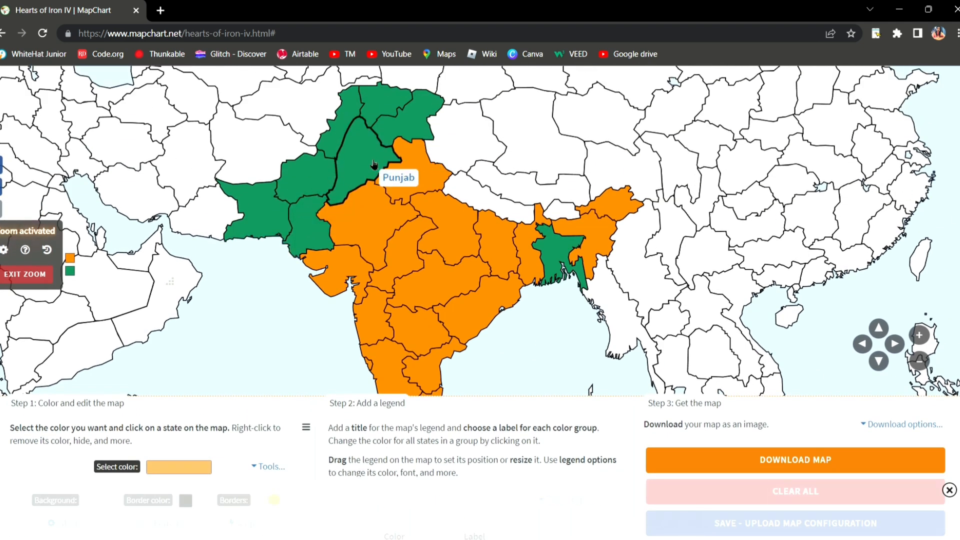
{"action": "left_click", "coordinate": [374, 165]}
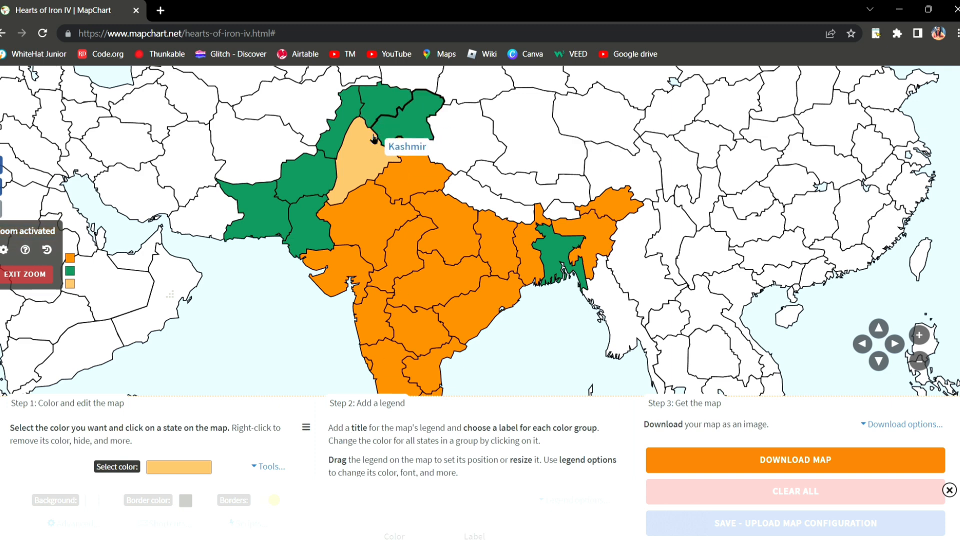
{"action": "left_click", "coordinate": [169, 470]}
{"action": "left_click", "coordinate": [169, 470]}
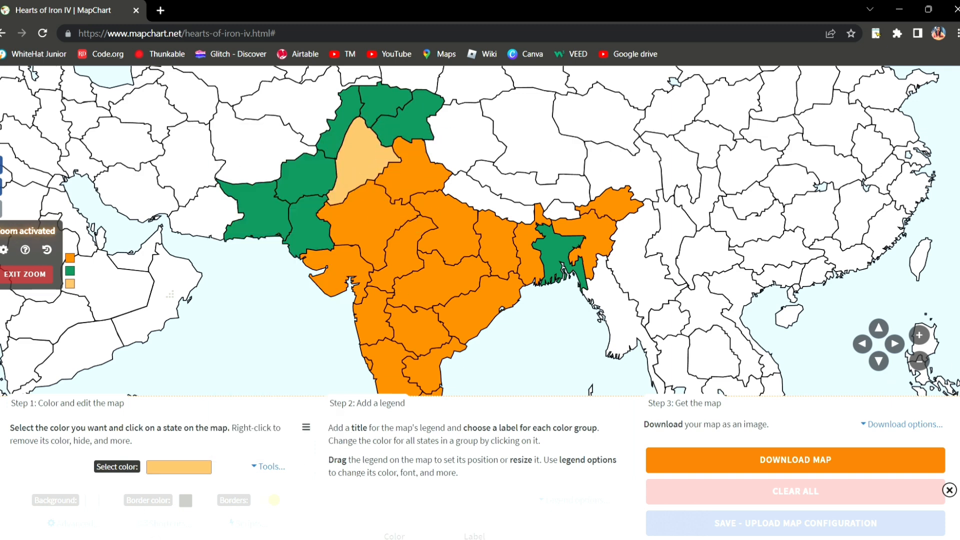
{"action": "scroll", "coordinate": [480, 302], "scroll_direction": "down", "scroll_amount": 2}
{"action": "scroll", "coordinate": [480, 302], "scroll_direction": "up", "scroll_amount": 3}
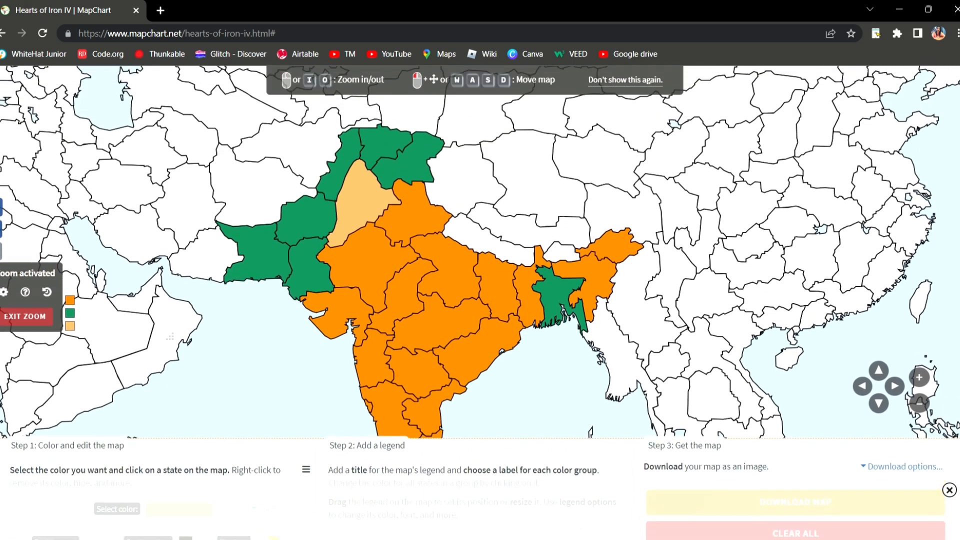
{"action": "scroll", "coordinate": [955, 318], "scroll_direction": "down", "scroll_amount": 1}
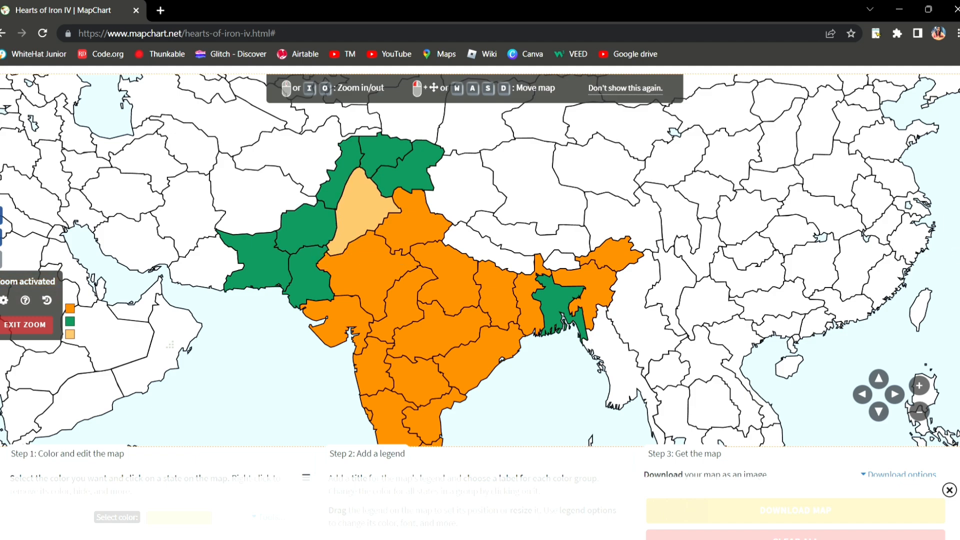
Change the fill color to coral and paint Bhutan and Nepal with it
{"action": "scroll", "coordinate": [480, 300], "scroll_direction": "down", "scroll_amount": 3}
{"action": "scroll", "coordinate": [480, 300], "scroll_direction": "up", "scroll_amount": 2}
{"action": "scroll", "coordinate": [479, 300], "scroll_direction": "down", "scroll_amount": 3}
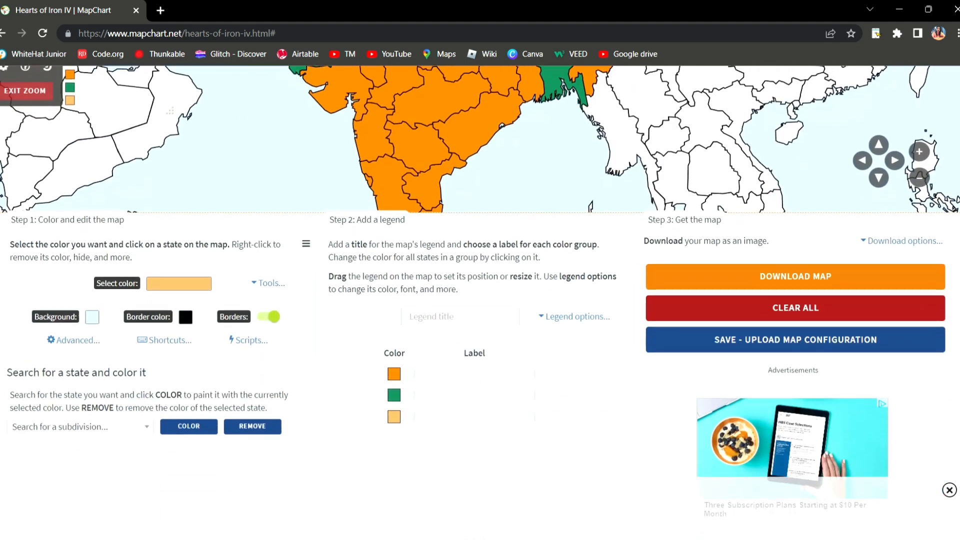
{"action": "scroll", "coordinate": [480, 300], "scroll_direction": "up", "scroll_amount": 2}
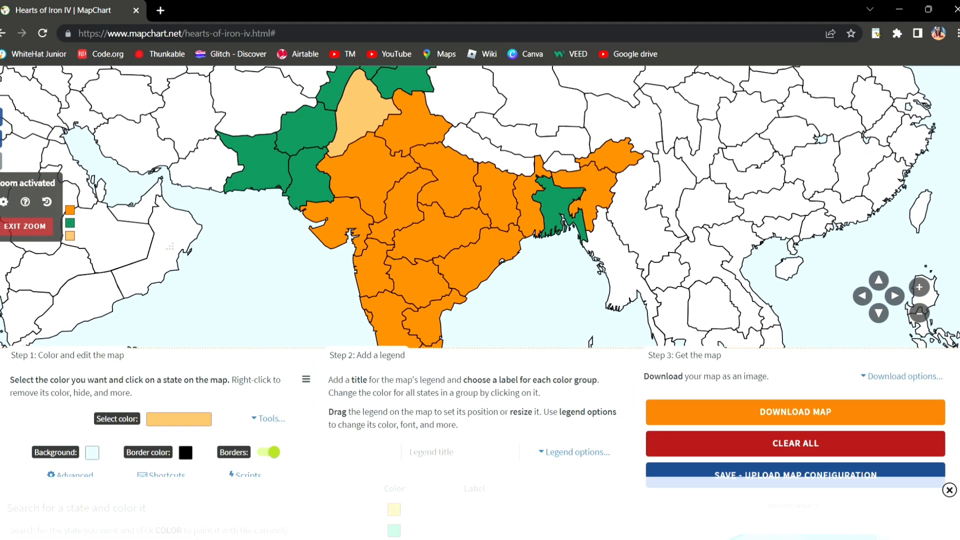
{"action": "left_click", "coordinate": [156, 419]}
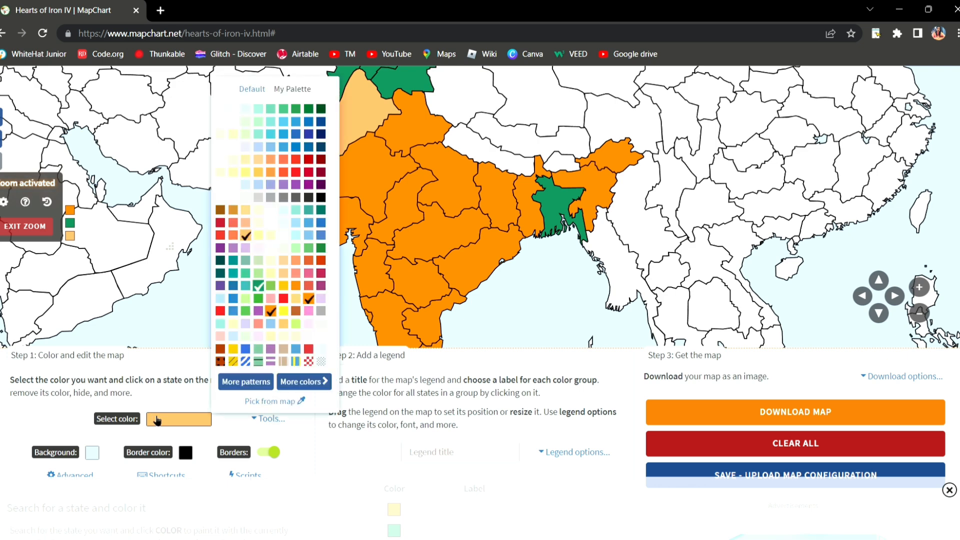
{"action": "left_click", "coordinate": [233, 235]}
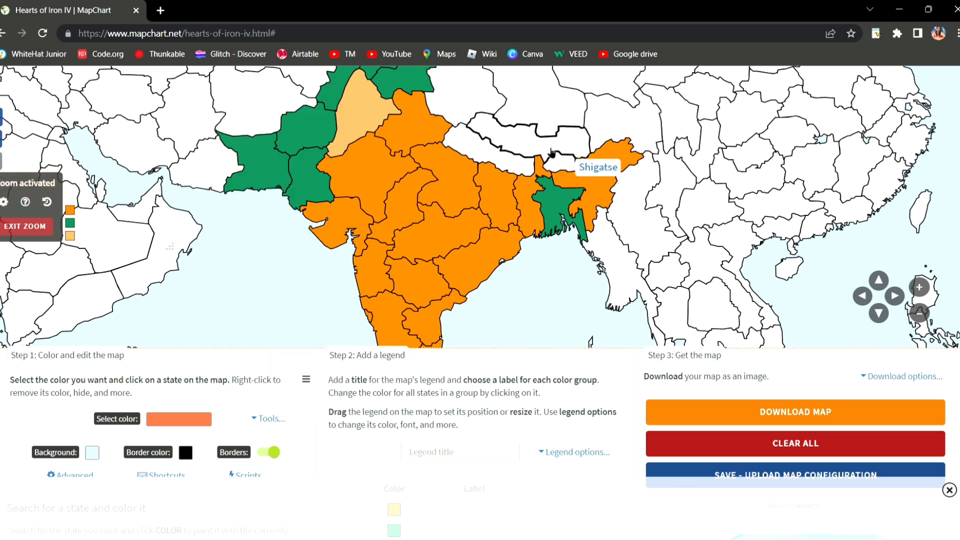
{"action": "left_click", "coordinate": [559, 161]}
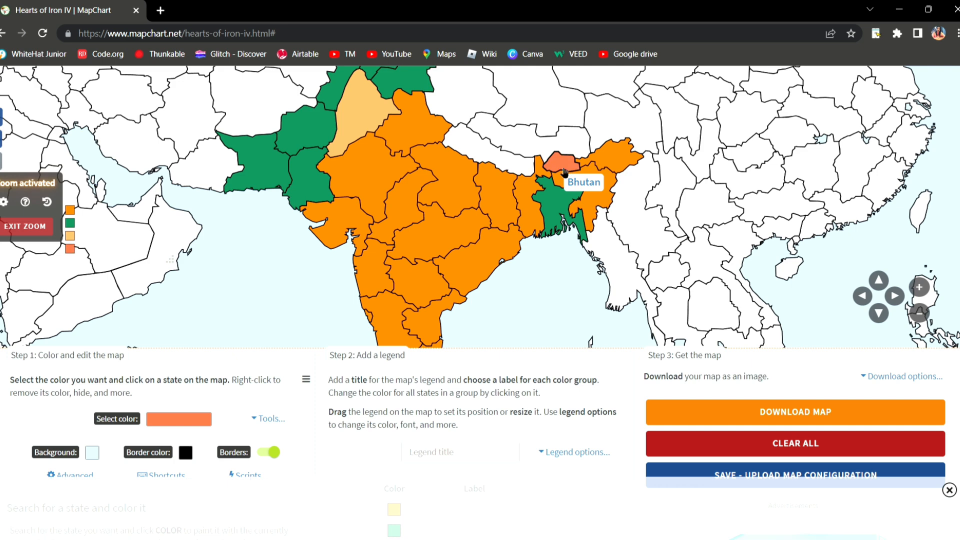
{"action": "left_click", "coordinate": [473, 144]}
{"action": "scroll", "coordinate": [472, 144], "scroll_direction": "up", "scroll_amount": 2}
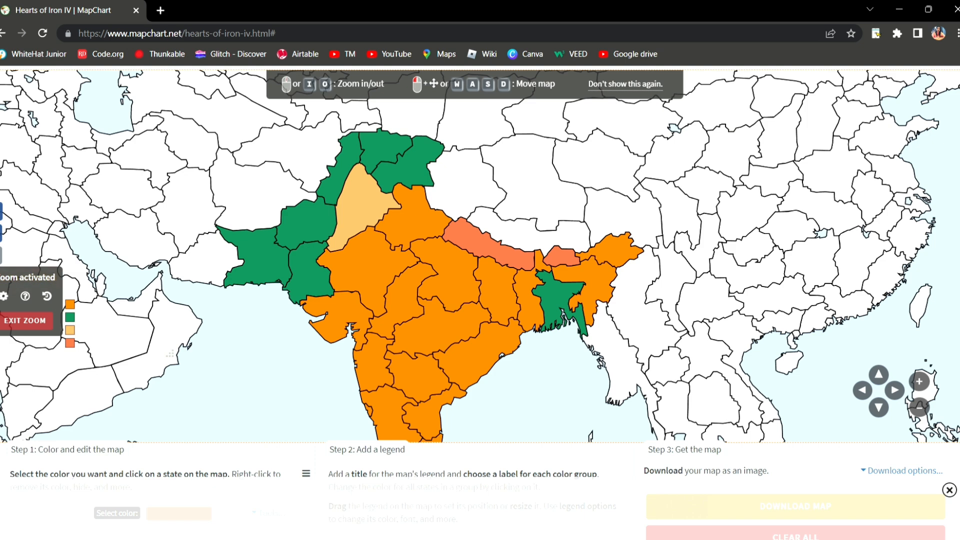
{"action": "left_click_drag", "start_coordinate": [480, 280], "coordinate": [485, 257]}
{"action": "scroll", "coordinate": [480, 270], "scroll_direction": "up", "scroll_amount": 2}
{"action": "scroll", "coordinate": [479, 270], "scroll_direction": "down", "scroll_amount": 3}
{"action": "scroll", "coordinate": [480, 270], "scroll_direction": "down", "scroll_amount": 1}
{"action": "scroll", "coordinate": [480, 270], "scroll_direction": "up", "scroll_amount": 2}
{"action": "left_click_drag", "start_coordinate": [814, 404], "coordinate": [686, 348]}
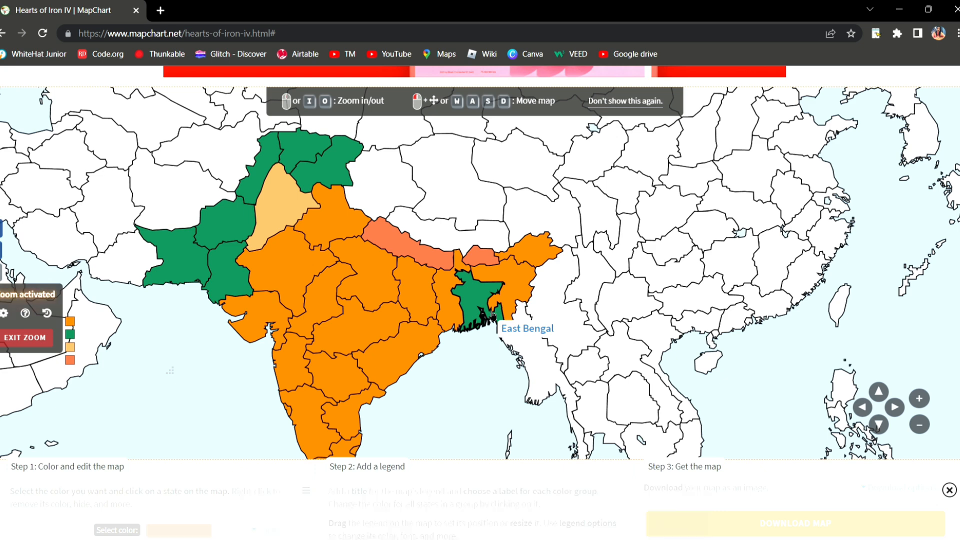
{"action": "scroll", "coordinate": [480, 300], "scroll_direction": "down", "scroll_amount": 3}
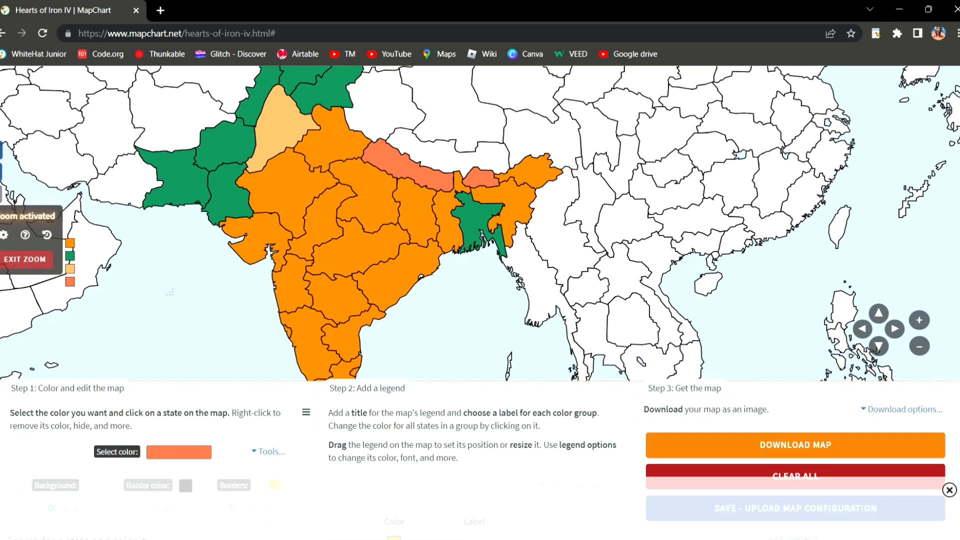
{"action": "scroll", "coordinate": [480, 300], "scroll_direction": "up", "scroll_amount": 2}
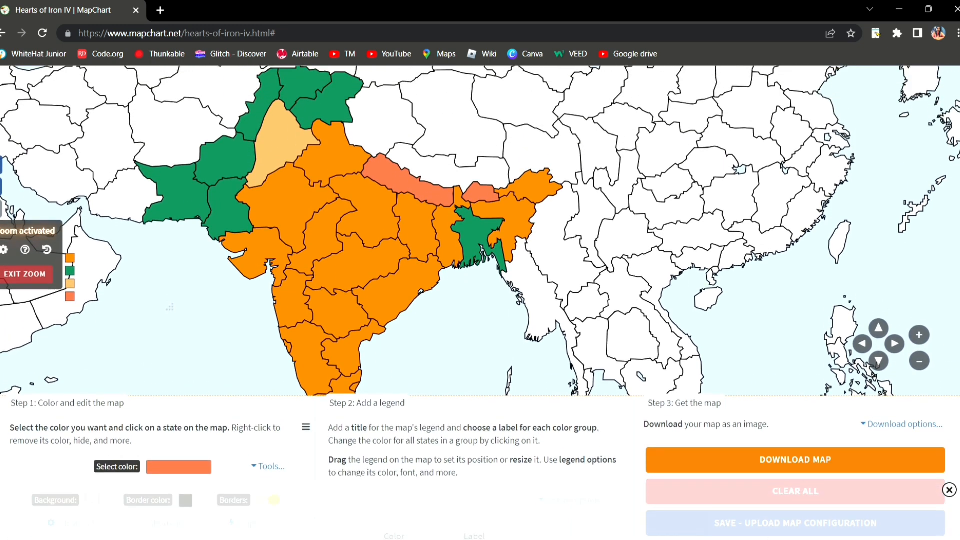
{"action": "scroll", "coordinate": [480, 299], "scroll_direction": "down", "scroll_amount": 3}
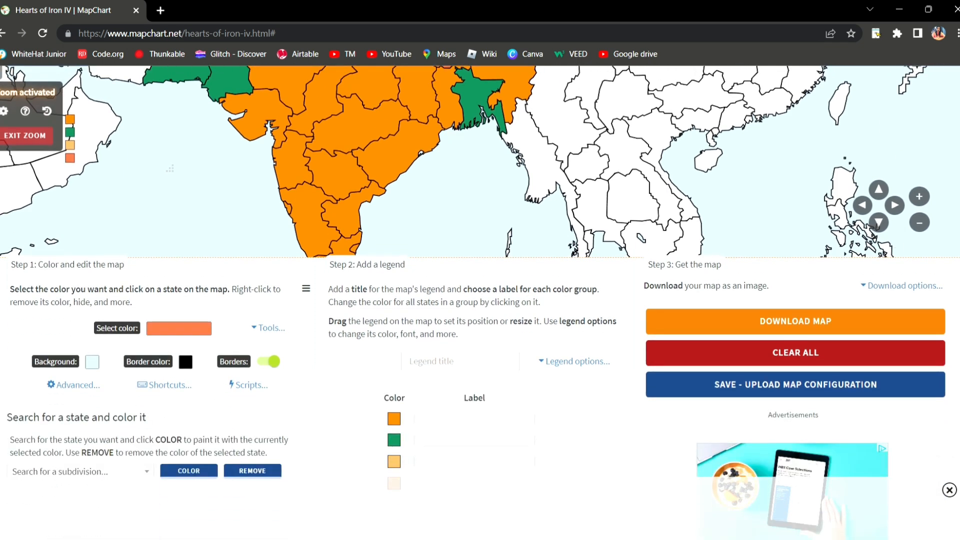
{"action": "scroll", "coordinate": [480, 300], "scroll_direction": "up", "scroll_amount": 2}
{"action": "scroll", "coordinate": [320, 177], "scroll_direction": "up", "scroll_amount": 2}
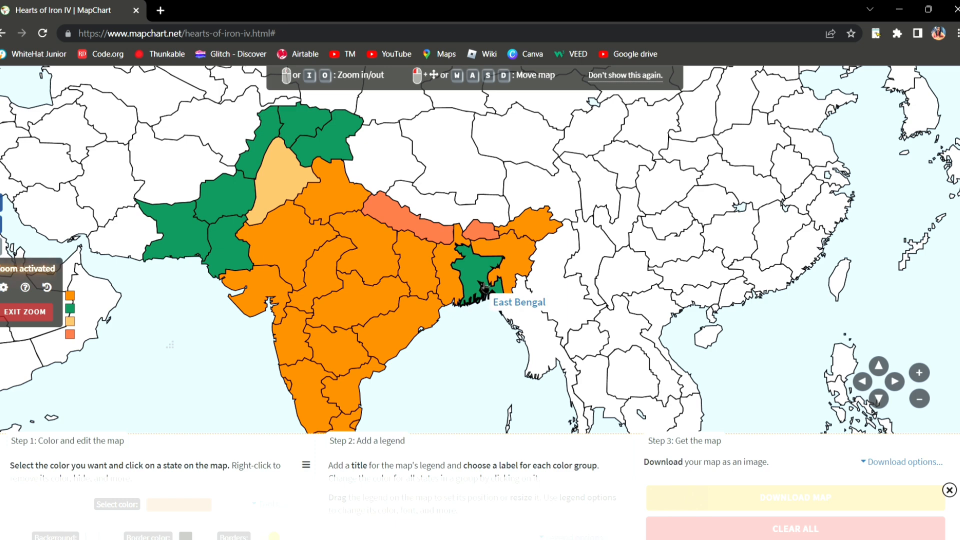
Change the fill color to a lighter green and repaint East Bengal with it
{"action": "scroll", "coordinate": [189, 387], "scroll_direction": "down", "scroll_amount": 2}
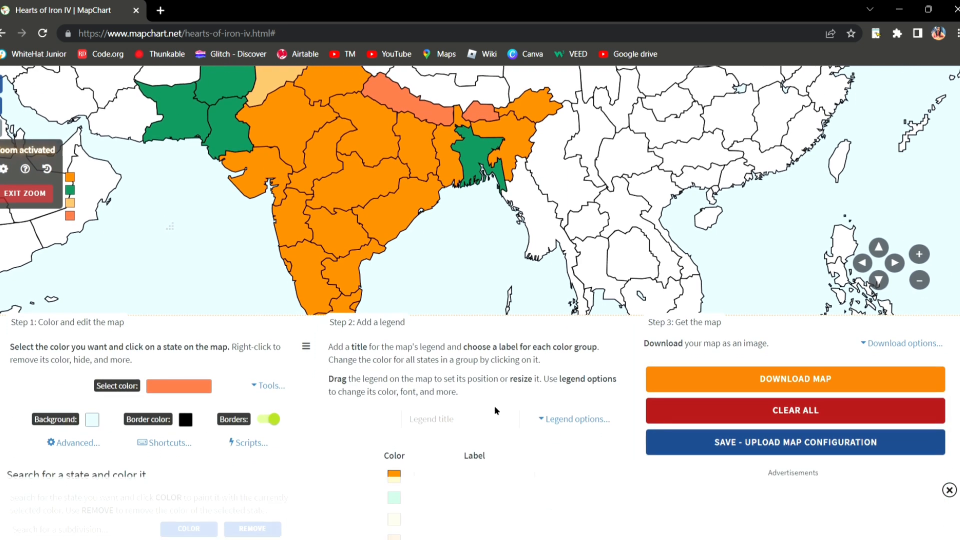
{"action": "left_click", "coordinate": [189, 387]}
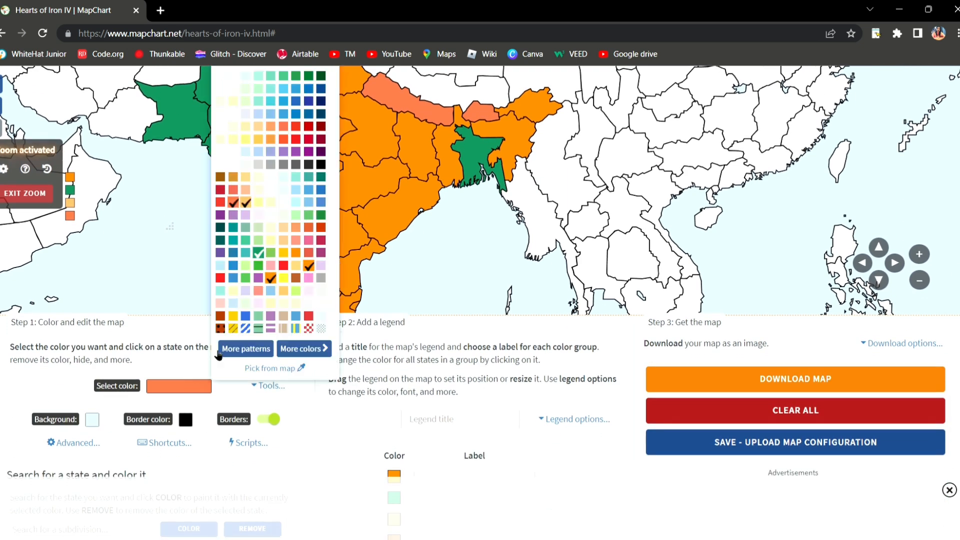
{"action": "left_click", "coordinate": [478, 149]}
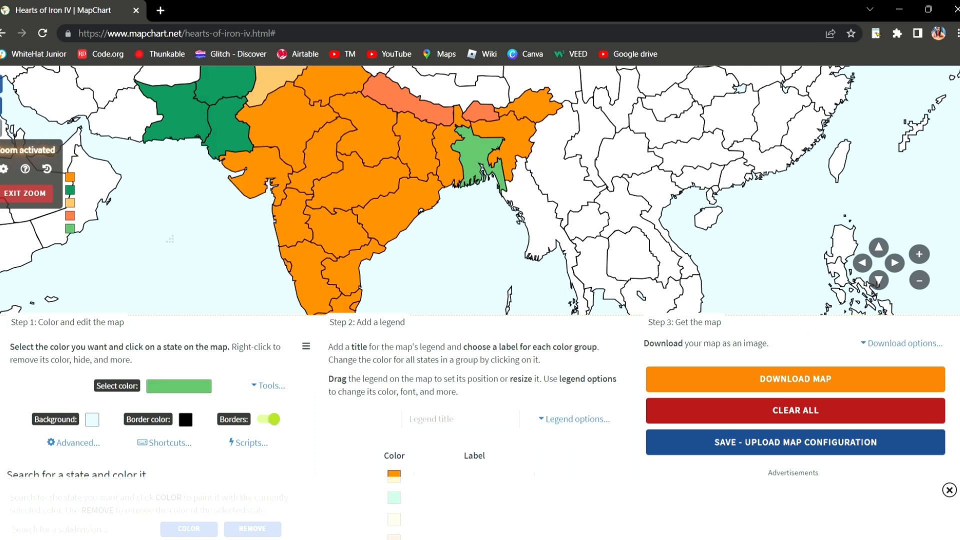
{"action": "scroll", "coordinate": [862, 376], "scroll_direction": "up", "scroll_amount": 3}
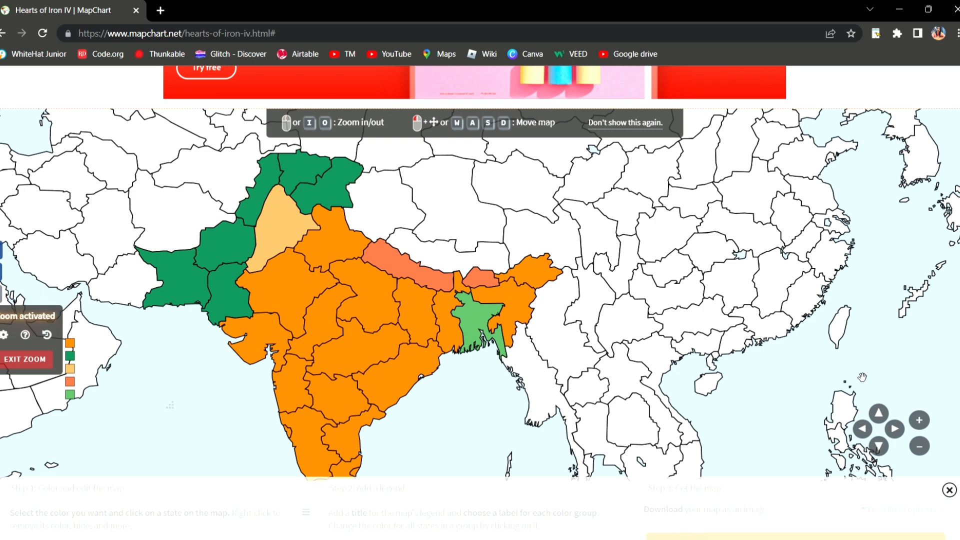
{"action": "scroll", "coordinate": [480, 300], "scroll_direction": "down", "scroll_amount": 2}
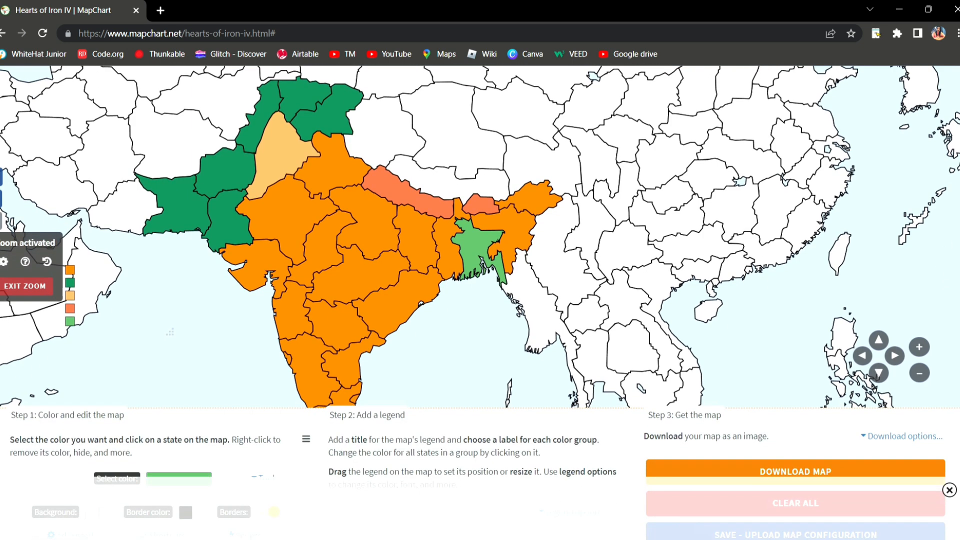
{"action": "scroll", "coordinate": [480, 300], "scroll_direction": "up", "scroll_amount": 2}
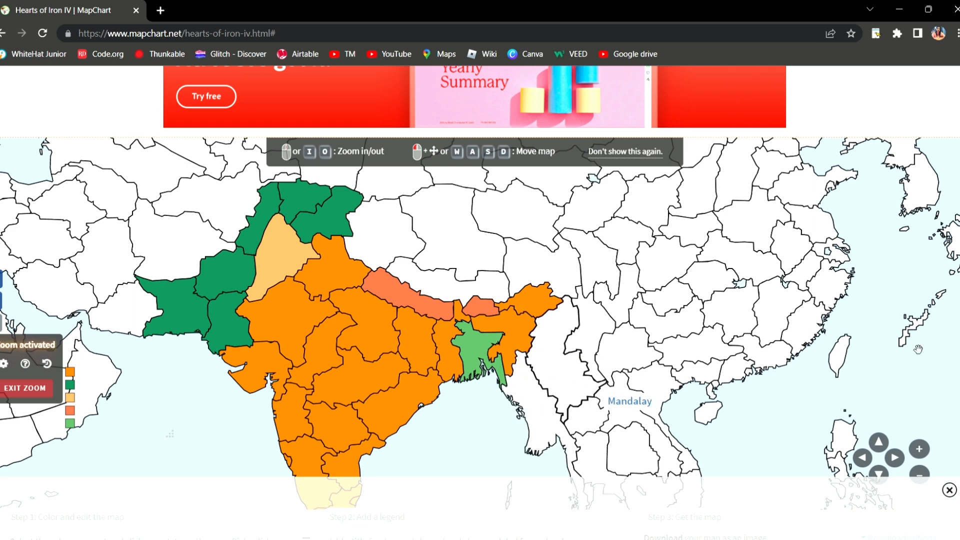
{"action": "scroll", "coordinate": [405, 274], "scroll_direction": "down", "scroll_amount": 2}
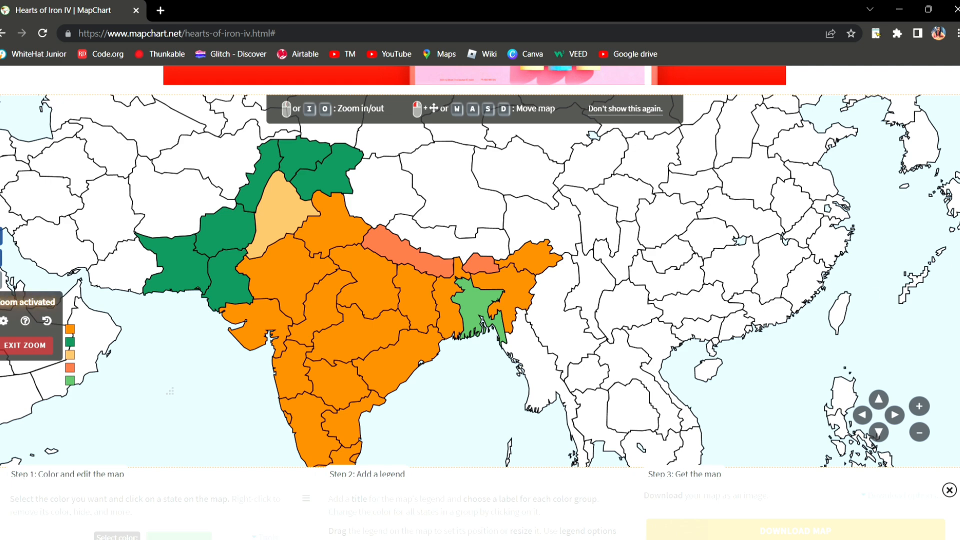
{"action": "scroll", "coordinate": [358, 410], "scroll_direction": "down", "scroll_amount": 5}
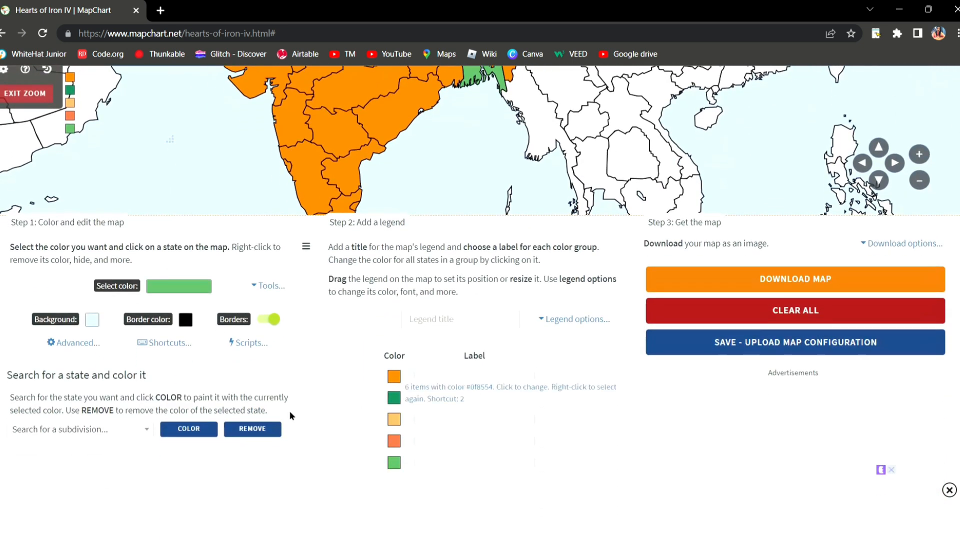
{"action": "scroll", "coordinate": [398, 434], "scroll_direction": "up", "scroll_amount": 2}
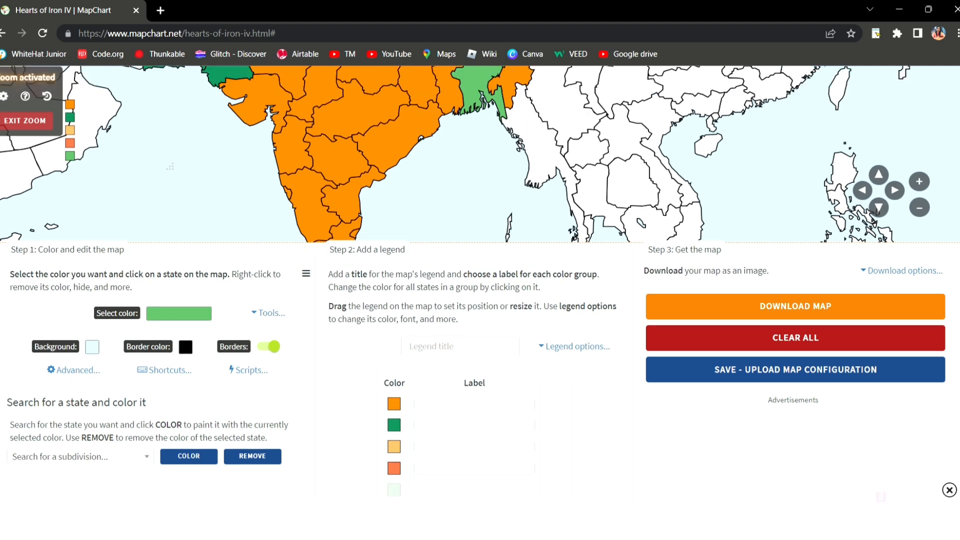
{"action": "scroll", "coordinate": [753, 336], "scroll_direction": "down", "scroll_amount": 4}
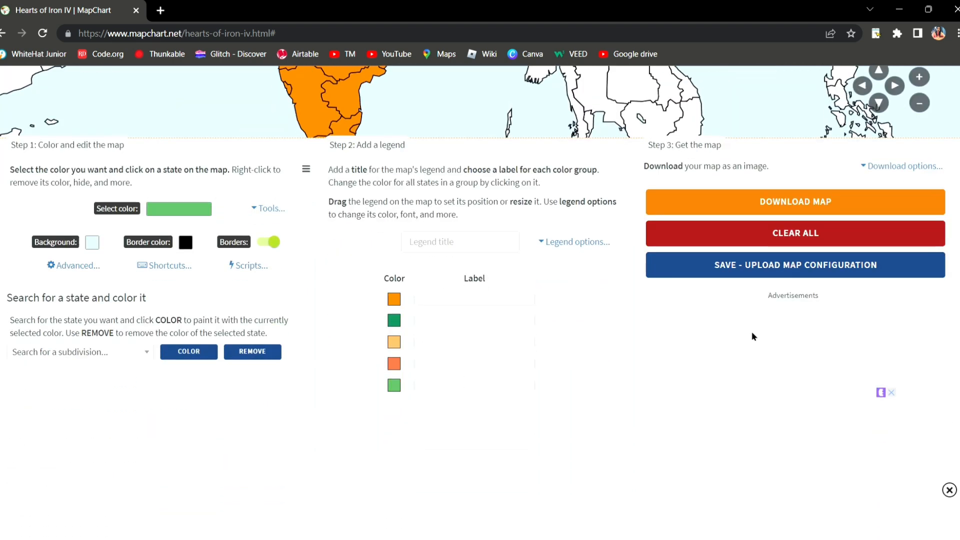
{"action": "left_click", "coordinate": [167, 210]}
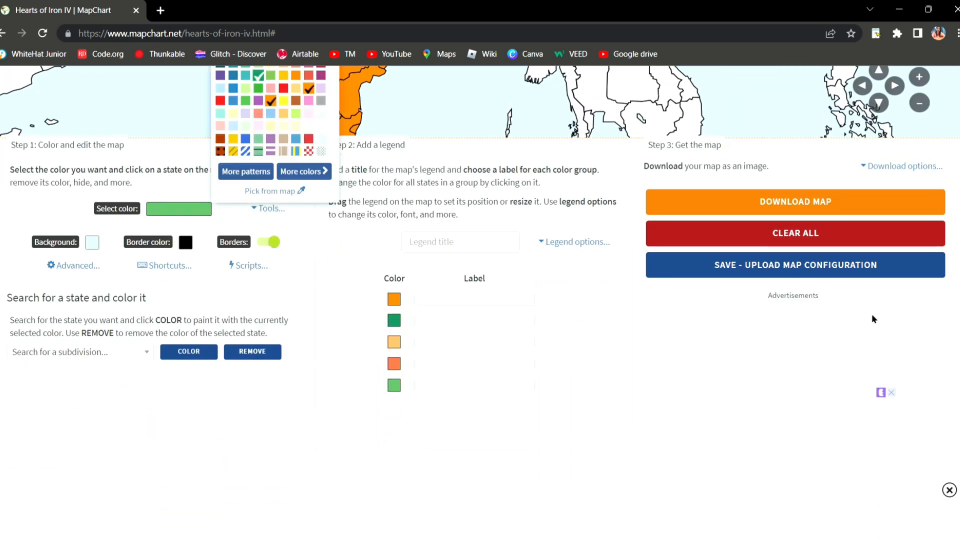
{"action": "scroll", "coordinate": [289, 269], "scroll_direction": "up", "scroll_amount": 3}
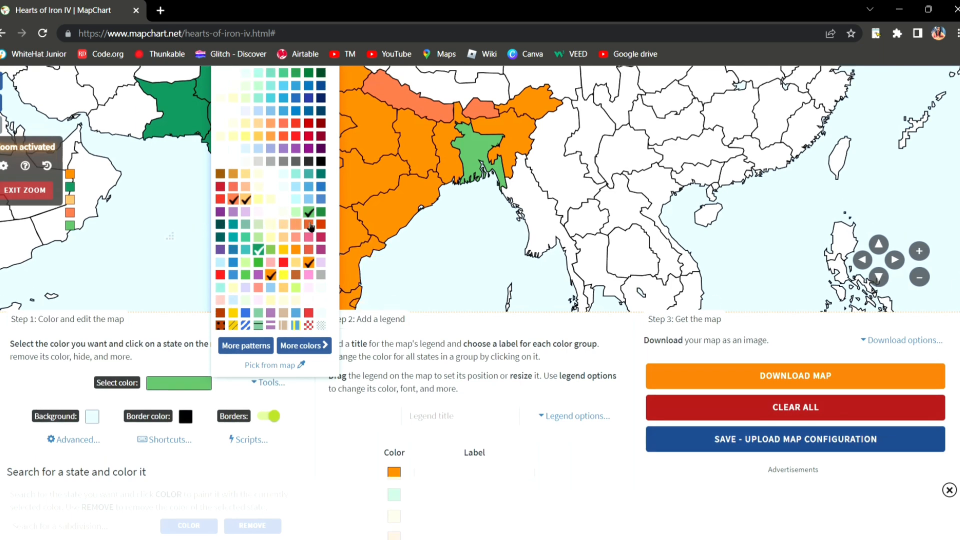
{"action": "left_click", "coordinate": [579, 459]}
{"action": "scroll", "coordinate": [287, 215], "scroll_direction": "up", "scroll_amount": 4}
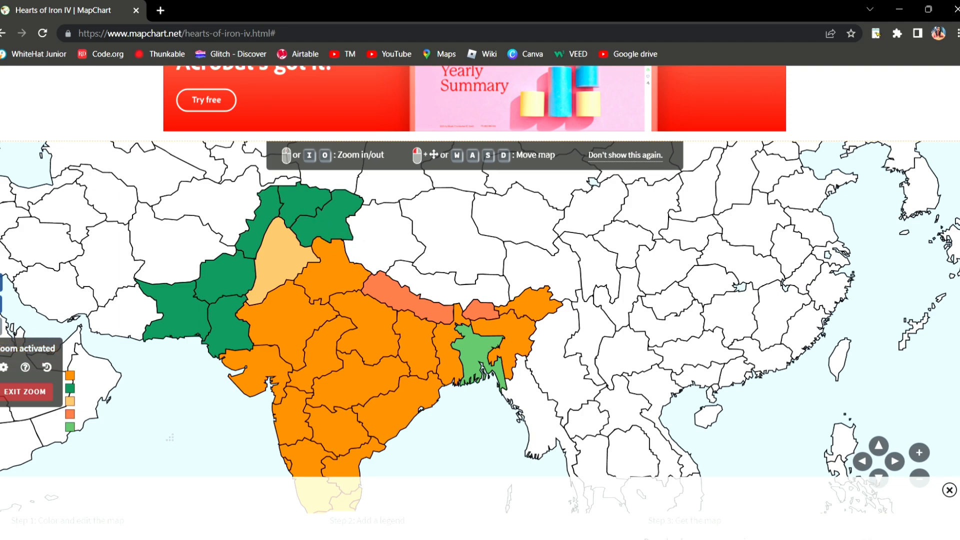
Change the fill color to light yellow and repaint Kashmir with it
{"action": "scroll", "coordinate": [479, 300], "scroll_direction": "down", "scroll_amount": 4}
{"action": "left_click", "coordinate": [190, 409]}
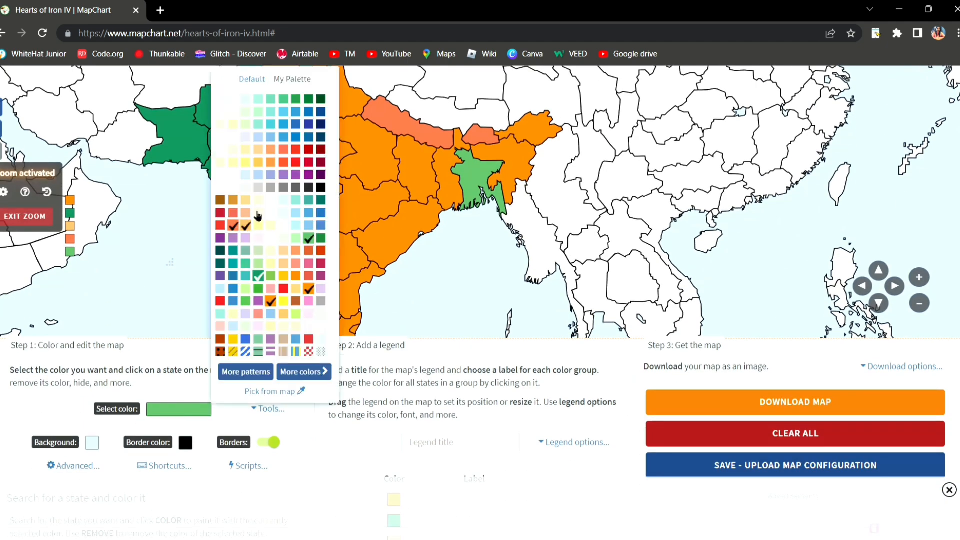
{"action": "left_click", "coordinate": [296, 288]}
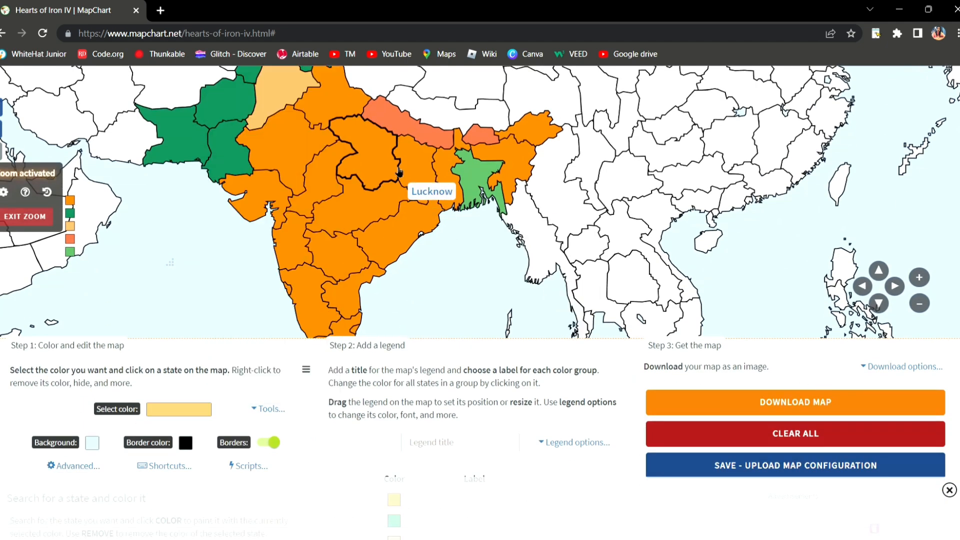
{"action": "scroll", "coordinate": [440, 210], "scroll_direction": "up", "scroll_amount": 2}
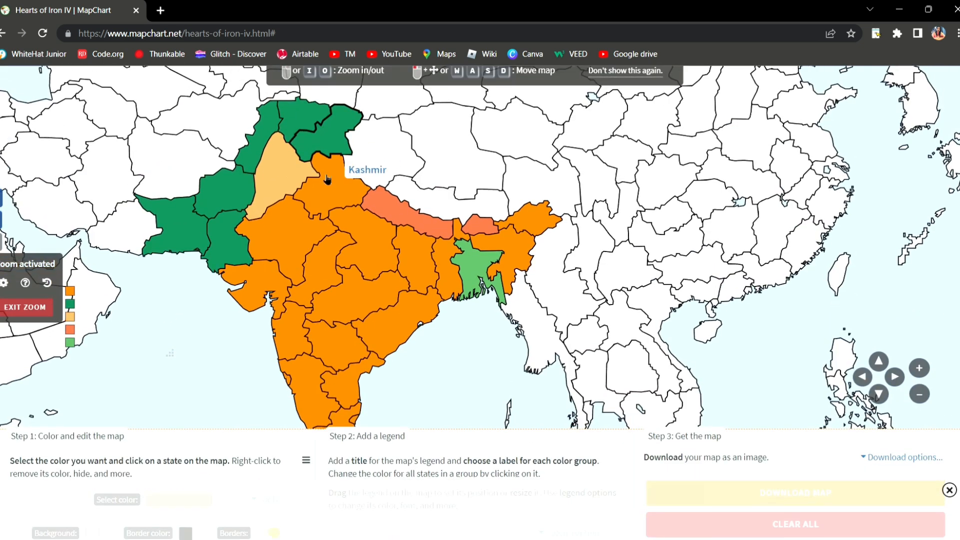
{"action": "left_click", "coordinate": [332, 146]}
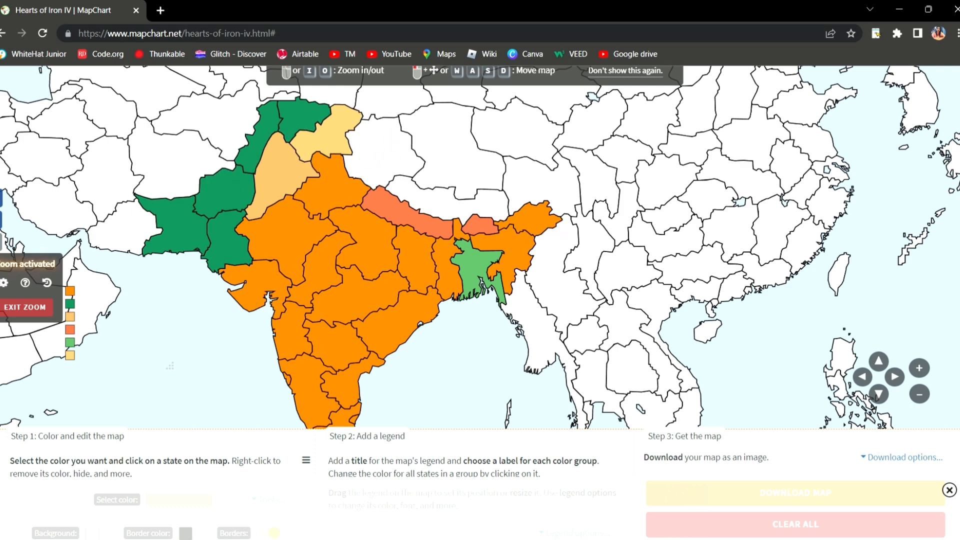
Change the fill color to lime green and repaint Gujarat with it
{"action": "scroll", "coordinate": [479, 300], "scroll_direction": "down", "scroll_amount": 5}
{"action": "left_click", "coordinate": [159, 248]}
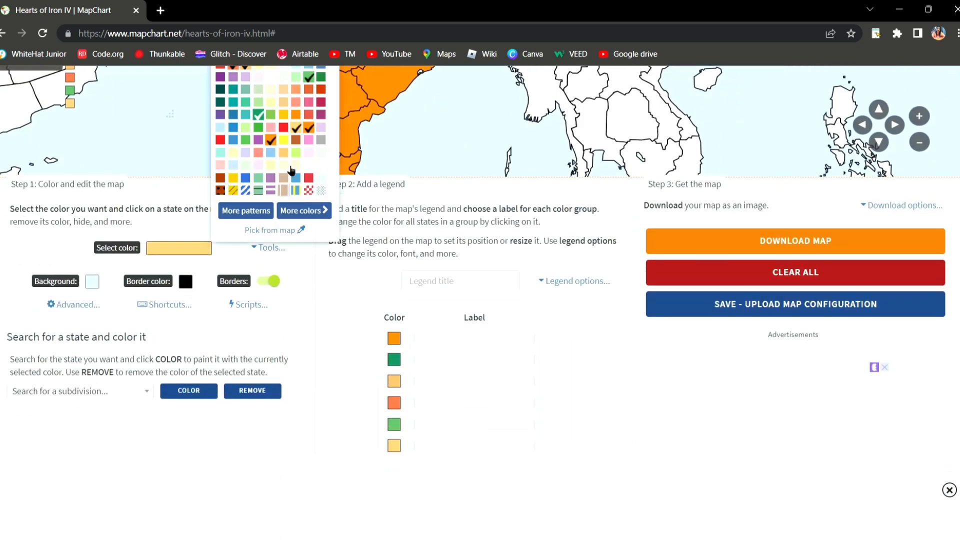
{"action": "left_click", "coordinate": [273, 117]}
{"action": "scroll", "coordinate": [261, 235], "scroll_direction": "up", "scroll_amount": 4}
{"action": "left_click", "coordinate": [262, 235]}
{"action": "scroll", "coordinate": [261, 235], "scroll_direction": "up", "scroll_amount": 2}
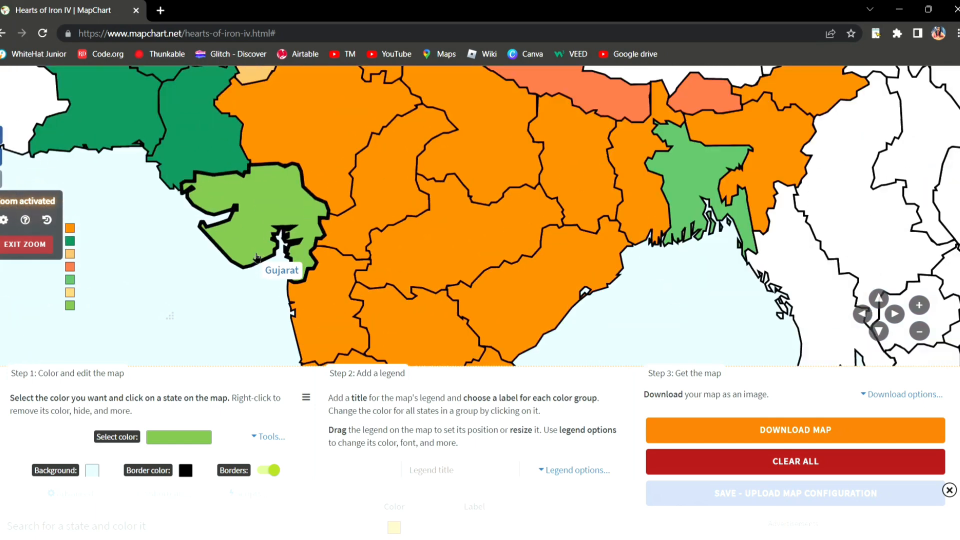
Draw a polygon selection from the coast of Burma across to southeastern China, filling the enclosed states with lime green
{"action": "scroll", "coordinate": [214, 310], "scroll_direction": "up", "scroll_amount": 3}
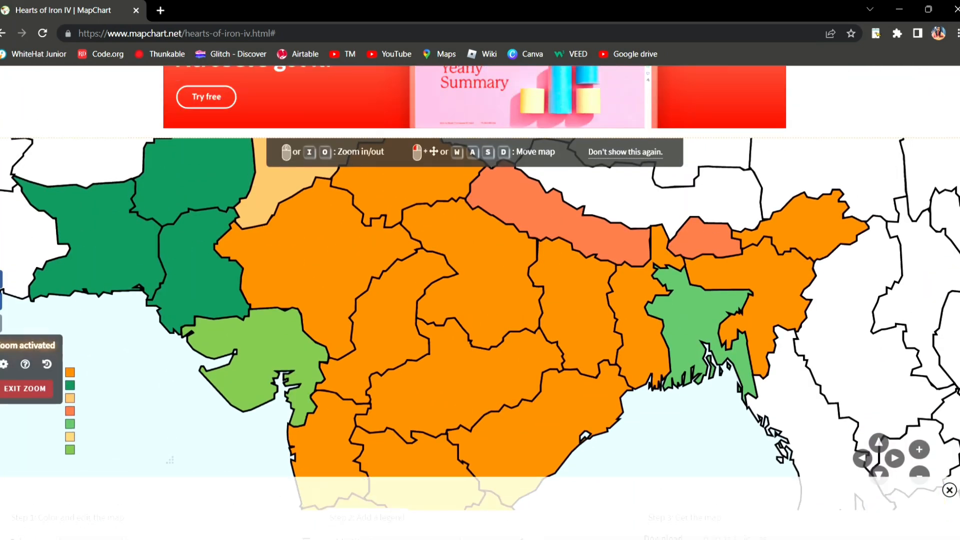
{"action": "scroll", "coordinate": [210, 308], "scroll_direction": "down", "scroll_amount": 3}
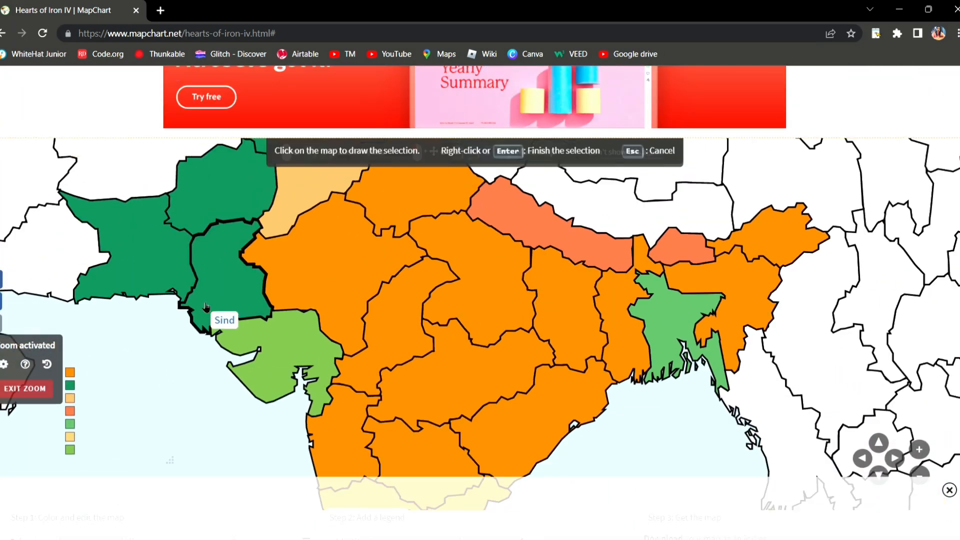
{"action": "left_click_drag", "start_coordinate": [941, 289], "coordinate": [945, 260]}
{"action": "scroll", "coordinate": [957, 220], "scroll_direction": "down", "scroll_amount": 1}
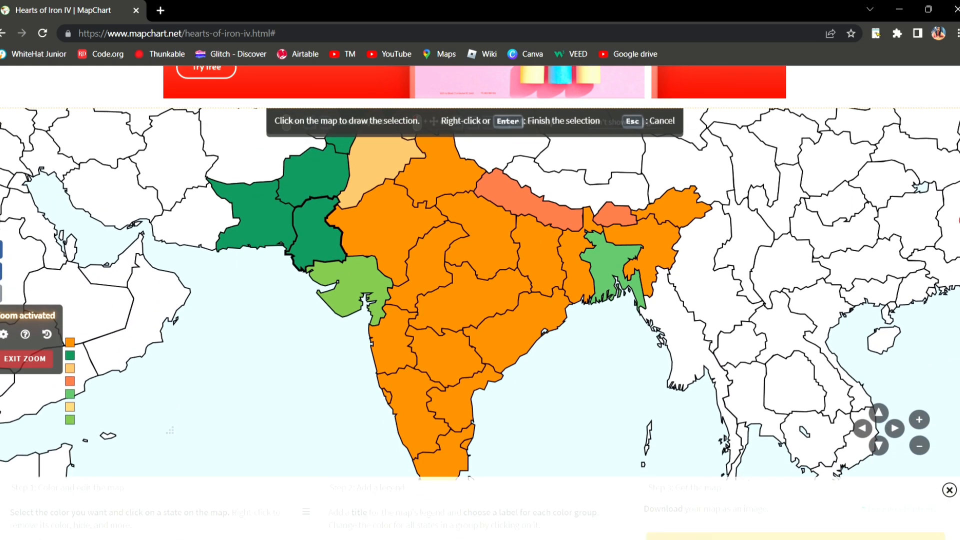
{"action": "scroll", "coordinate": [958, 220], "scroll_direction": "up", "scroll_amount": 2}
{"action": "left_click_drag", "start_coordinate": [620, 418], "coordinate": [465, 386]}
{"action": "left_click", "coordinate": [476, 388]}
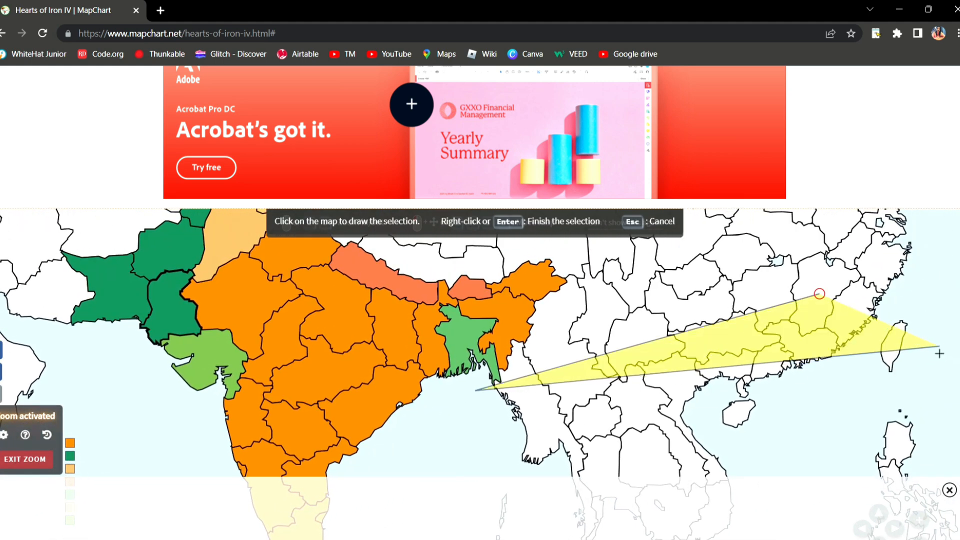
{"action": "key", "text": "ctrl+z"}
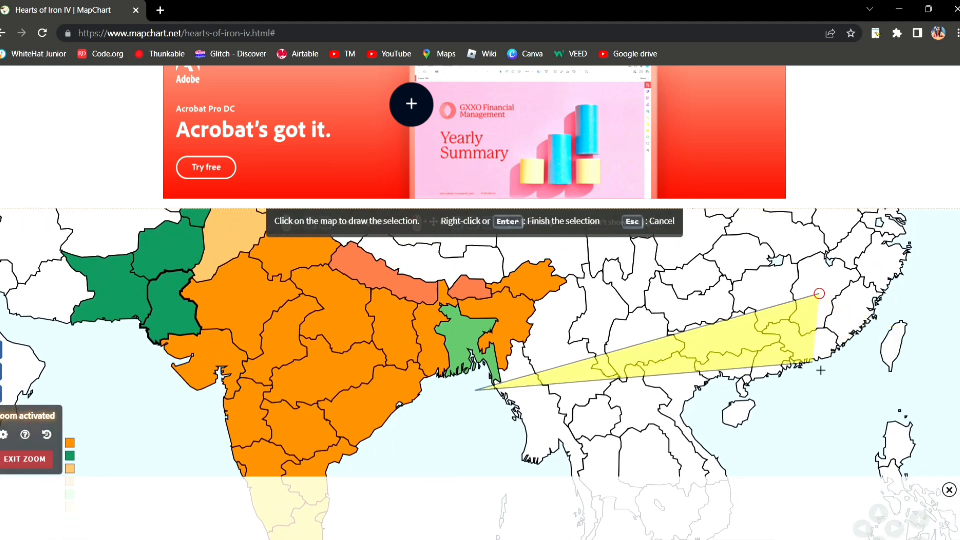
{"action": "key", "text": "ctrl+y"}
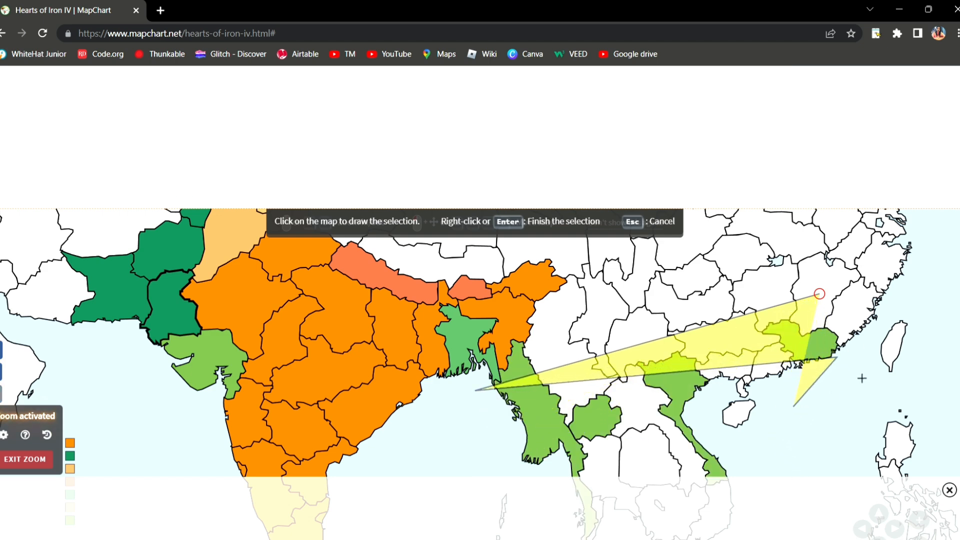
{"action": "left_click", "coordinate": [819, 293]}
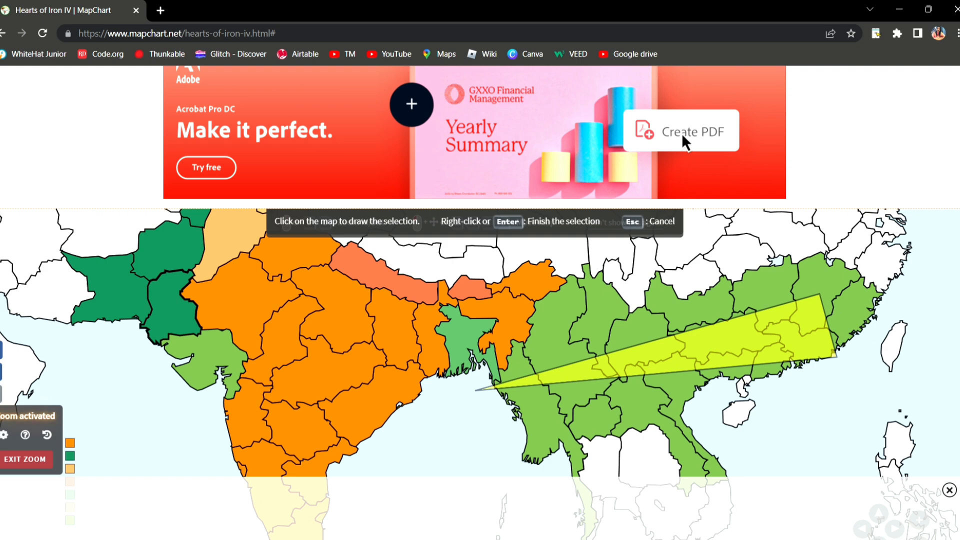
Change the fill color to white and switch from polygon selection back to coloring single states
{"action": "scroll", "coordinate": [819, 294], "scroll_direction": "down", "scroll_amount": 1}
{"action": "scroll", "coordinate": [480, 300], "scroll_direction": "down", "scroll_amount": 10}
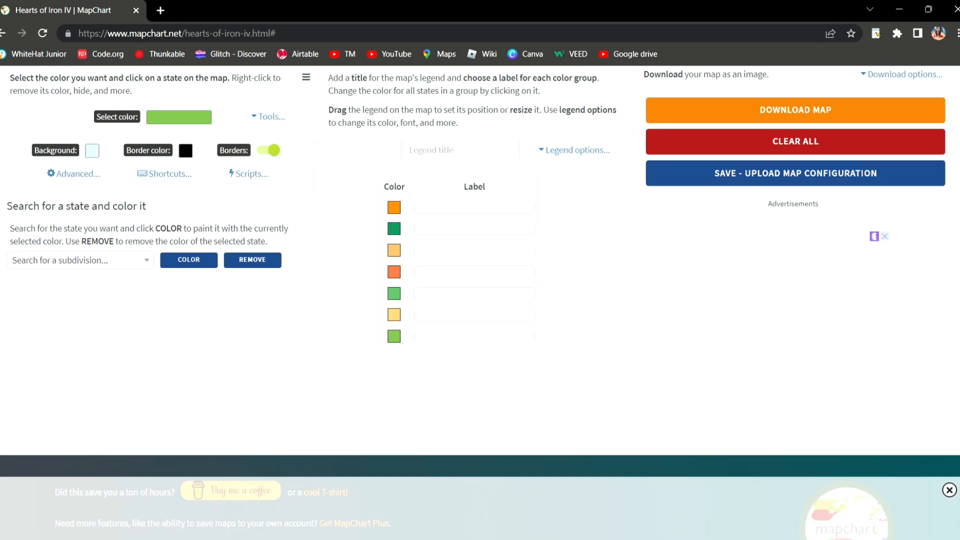
{"action": "scroll", "coordinate": [480, 270], "scroll_direction": "up", "scroll_amount": 4}
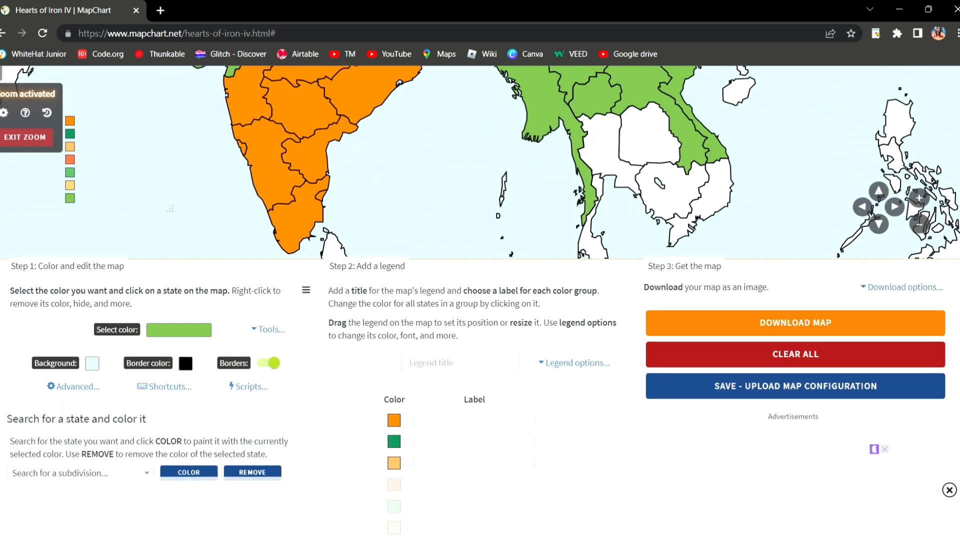
{"action": "left_click", "coordinate": [172, 331]}
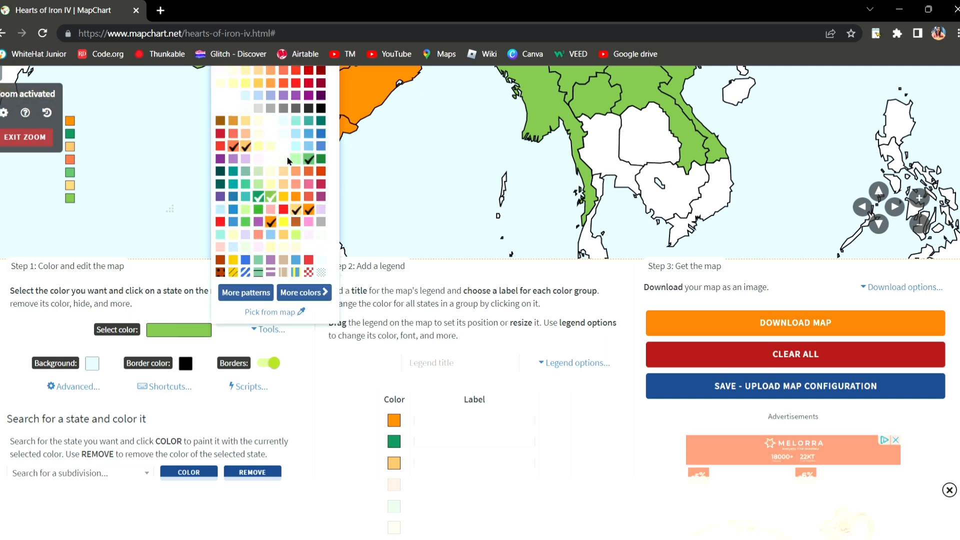
{"action": "left_click", "coordinate": [173, 331]}
{"action": "left_click", "coordinate": [299, 311]}
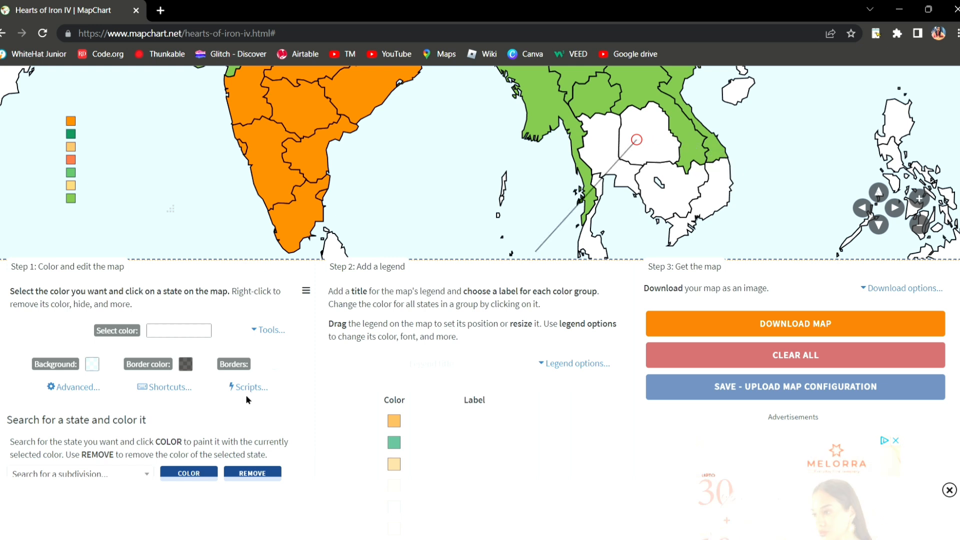
{"action": "left_click", "coordinate": [268, 330]}
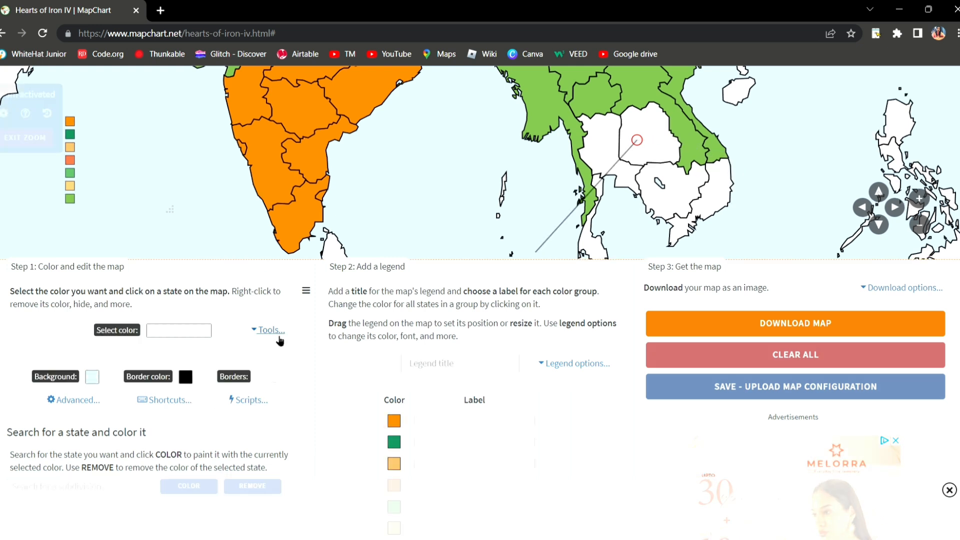
{"action": "left_click", "coordinate": [114, 372]}
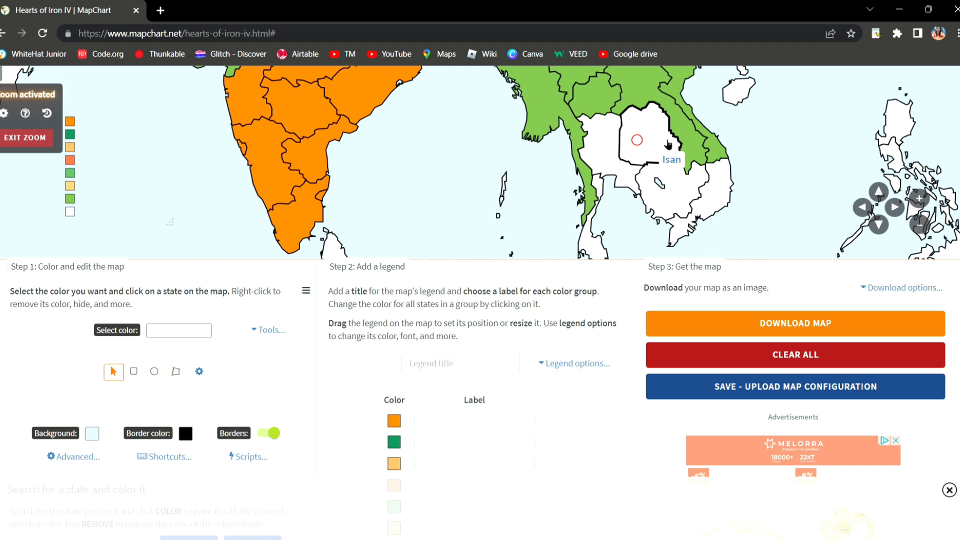
Repaint the lime green states in Burma, Indochina and southern China, including Guangzhou, Hunan and Fujian, with white
{"action": "left_click", "coordinate": [701, 137]}
{"action": "left_click", "coordinate": [710, 137]}
{"action": "scroll", "coordinate": [479, 300], "scroll_direction": "up", "scroll_amount": 1}
{"action": "scroll", "coordinate": [651, 180], "scroll_direction": "up", "scroll_amount": 3}
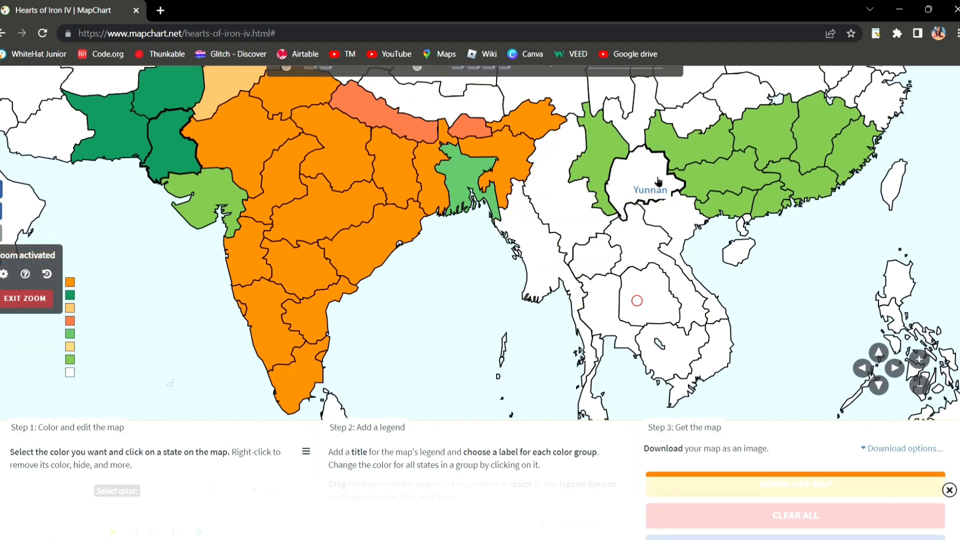
{"action": "left_click", "coordinate": [600, 172]}
{"action": "left_click", "coordinate": [707, 177]}
{"action": "left_click", "coordinate": [706, 150]}
{"action": "left_click", "coordinate": [736, 202]}
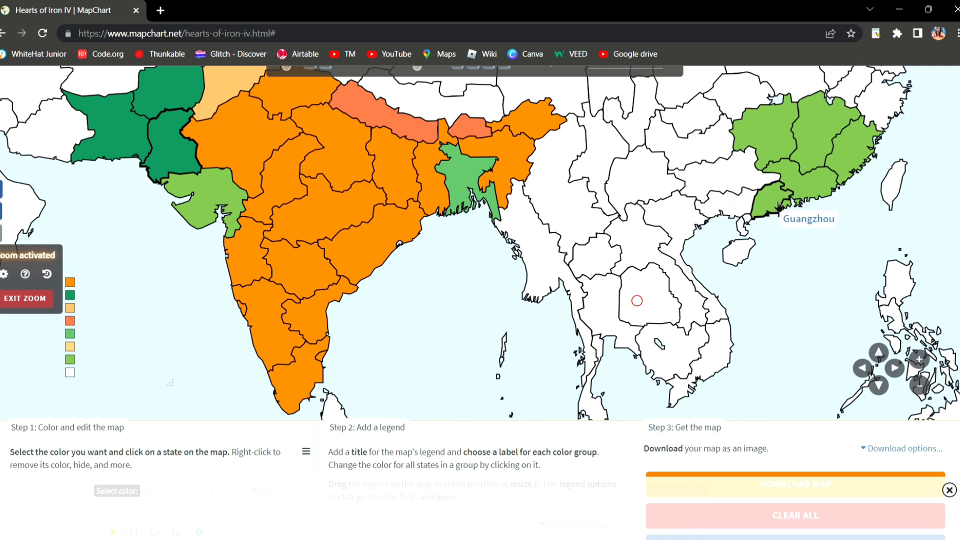
{"action": "left_click", "coordinate": [777, 203]}
{"action": "left_click", "coordinate": [803, 184]}
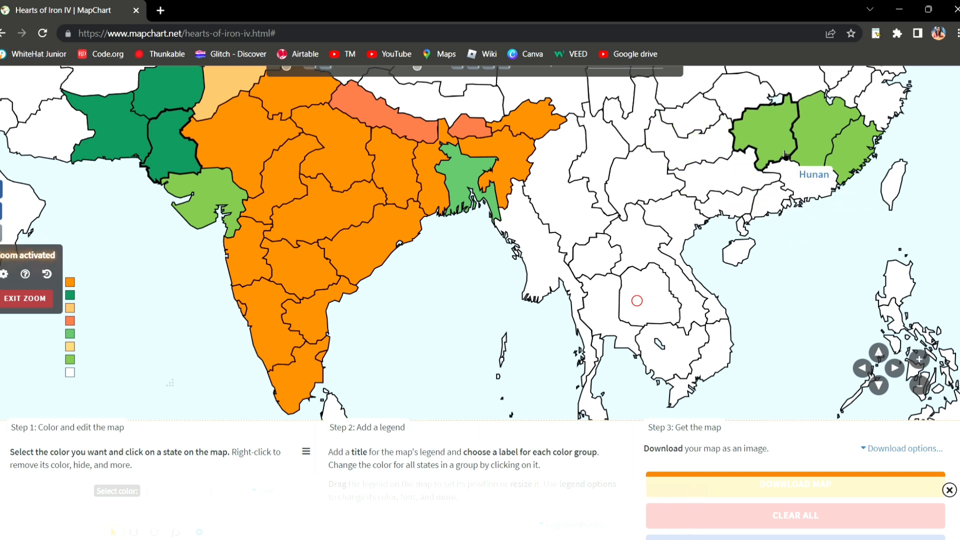
{"action": "left_click", "coordinate": [789, 161]}
{"action": "left_click", "coordinate": [822, 144]}
{"action": "left_click", "coordinate": [844, 160]}
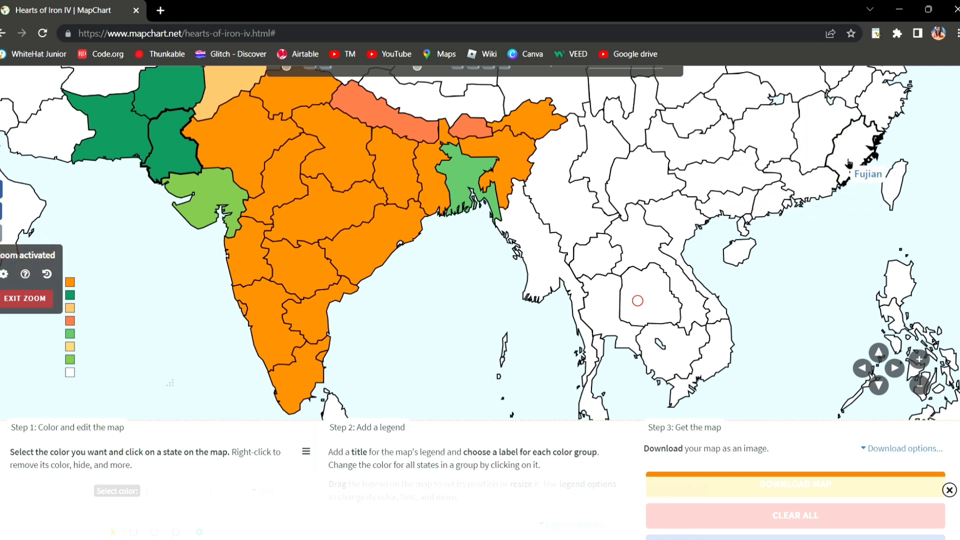
{"action": "scroll", "coordinate": [480, 280], "scroll_direction": "up", "scroll_amount": 2}
{"action": "scroll", "coordinate": [479, 280], "scroll_direction": "down", "scroll_amount": 3}
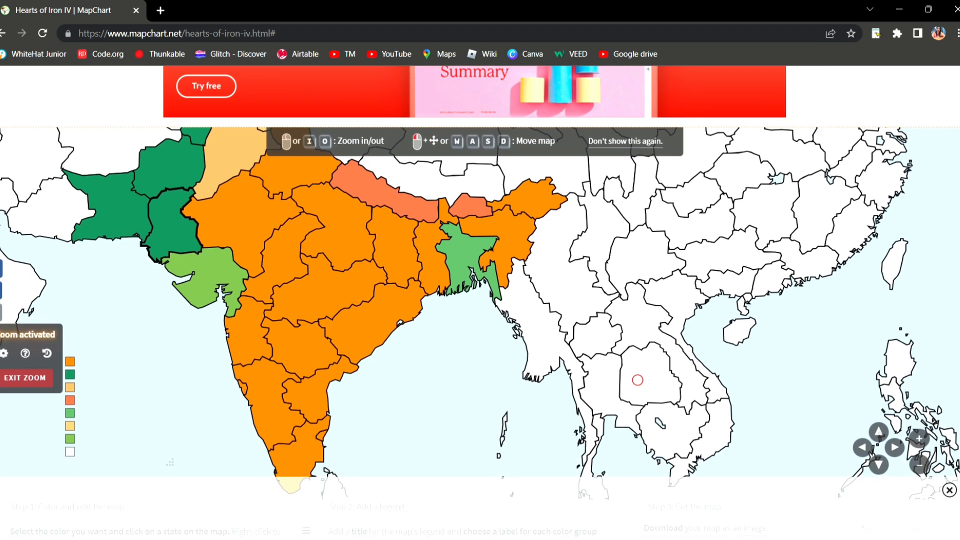
{"action": "scroll", "coordinate": [480, 280], "scroll_direction": "up", "scroll_amount": 1}
{"action": "scroll", "coordinate": [465, 389], "scroll_direction": "down", "scroll_amount": 4}
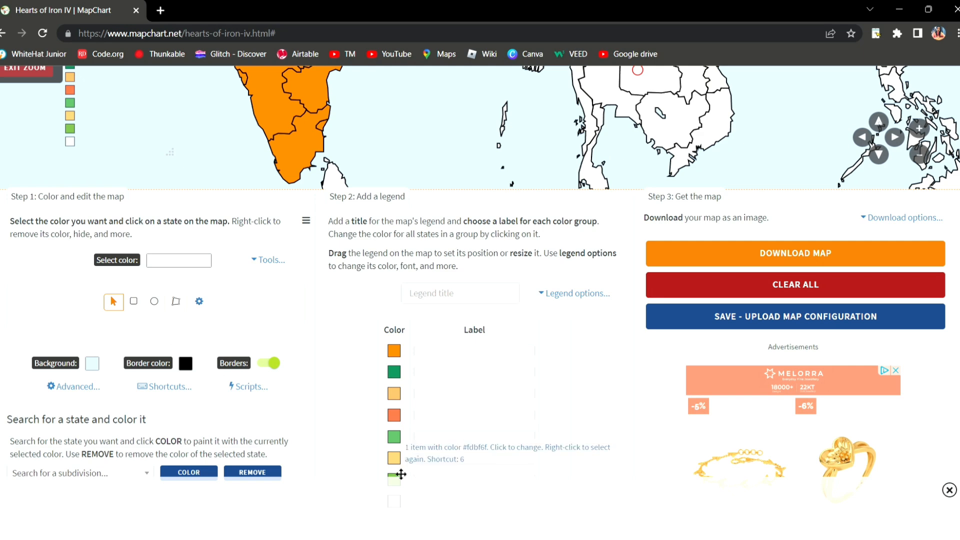
{"action": "scroll", "coordinate": [450, 448], "scroll_direction": "down", "scroll_amount": 1}
{"action": "left_click", "coordinate": [393, 392]}
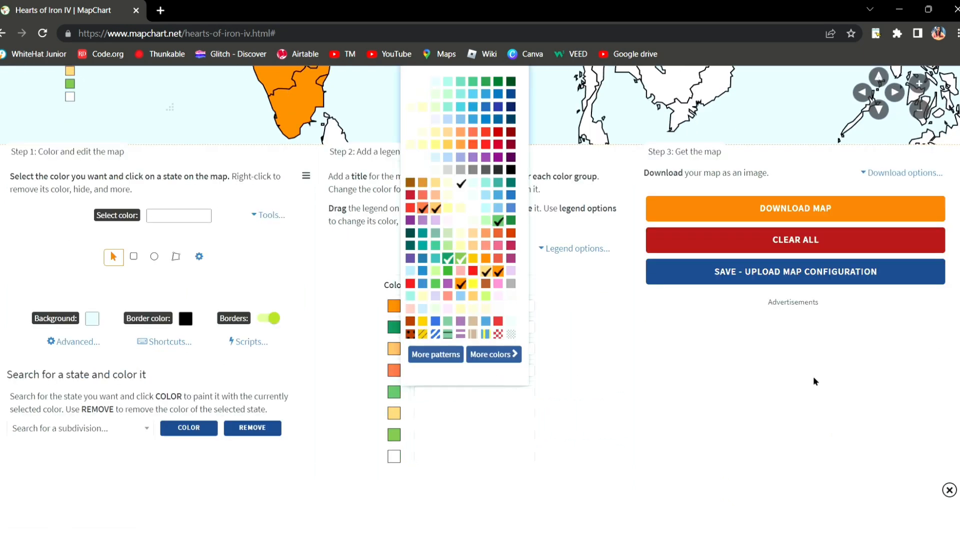
{"action": "left_click", "coordinate": [674, 358]}
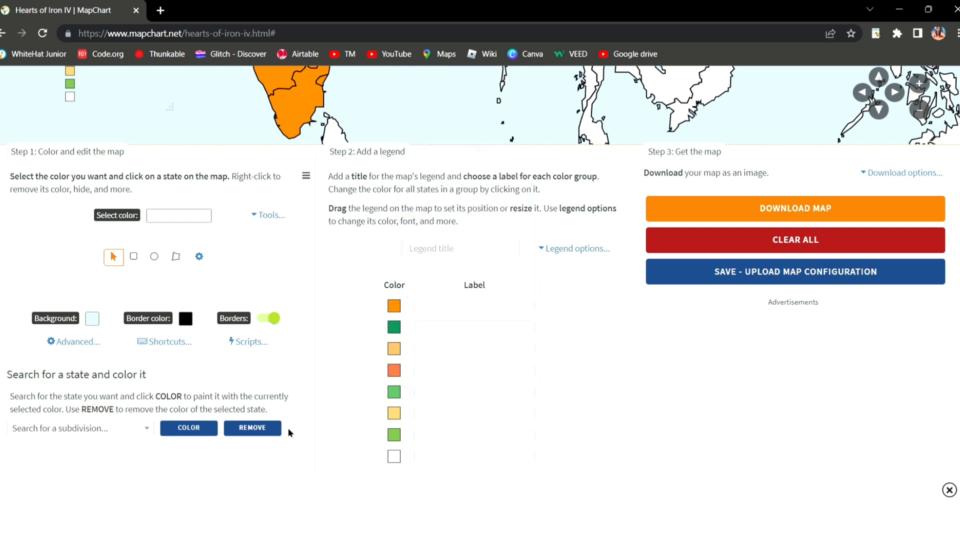
Paint Rajahsthan with white
{"action": "left_click", "coordinate": [394, 435]}
{"action": "scroll", "coordinate": [185, 214], "scroll_direction": "up", "scroll_amount": 7}
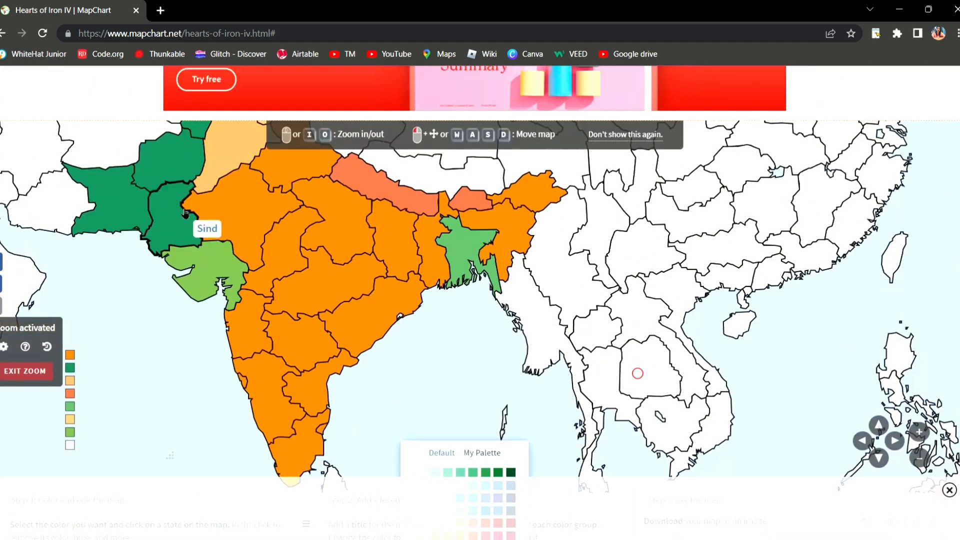
{"action": "left_click", "coordinate": [267, 226]}
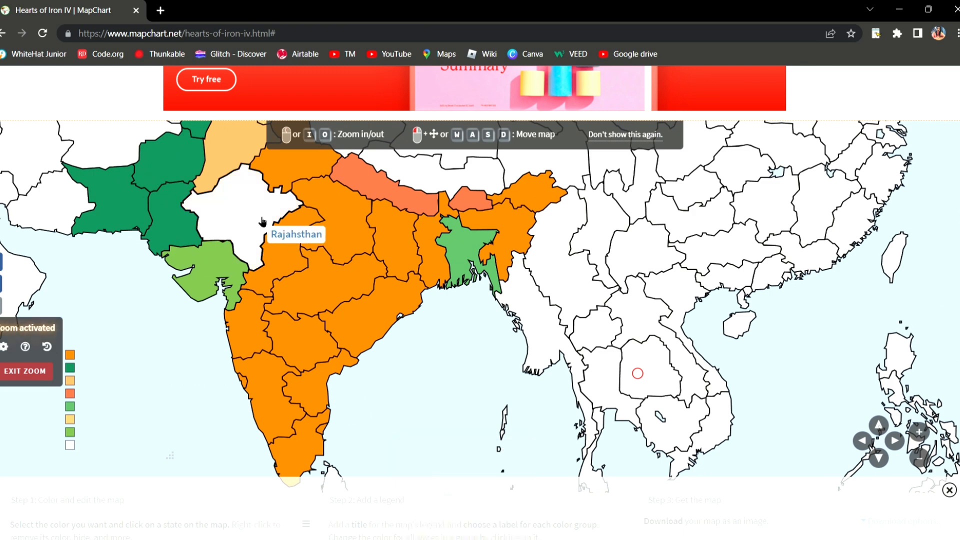
Change the fill color to lime green
{"action": "scroll", "coordinate": [637, 373], "scroll_direction": "down", "scroll_amount": 6}
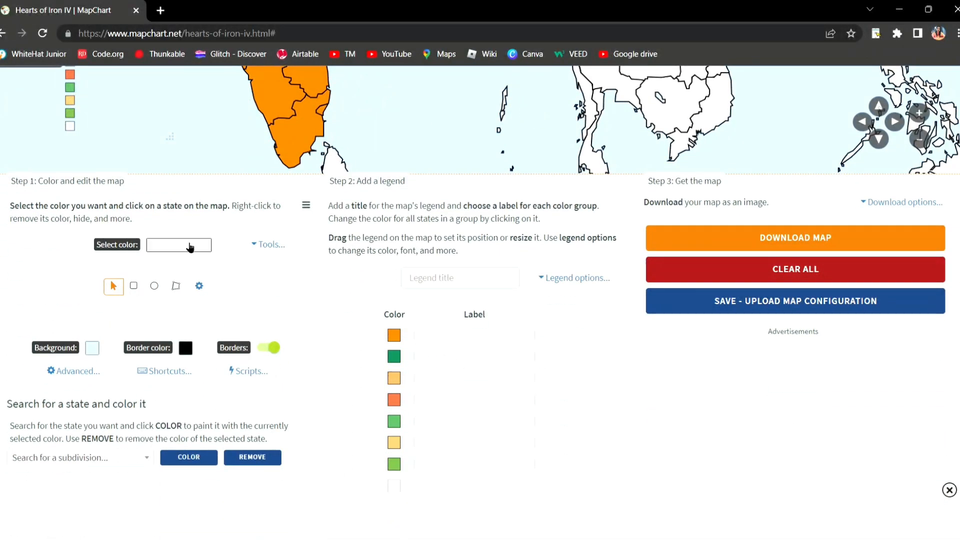
{"action": "left_click", "coordinate": [200, 249]}
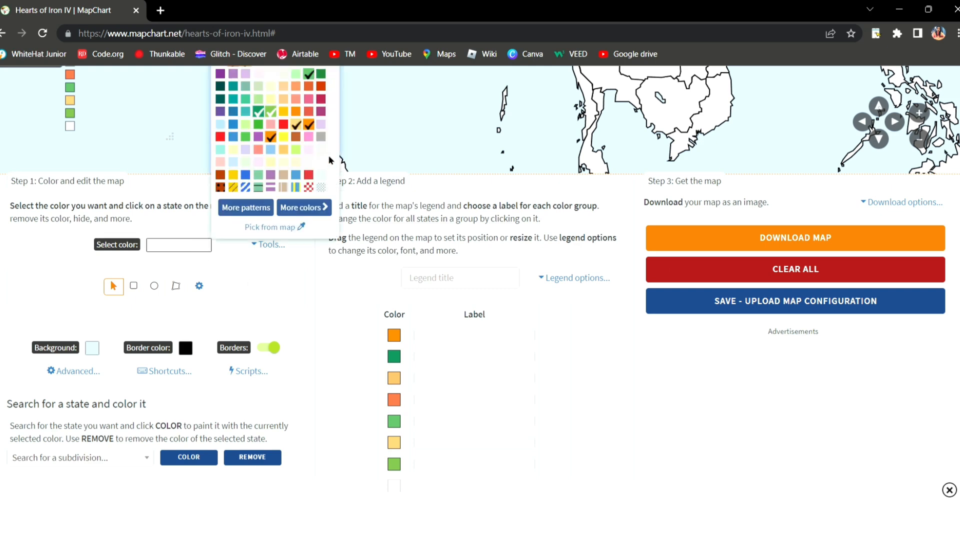
{"action": "left_click", "coordinate": [270, 111]}
{"action": "scroll", "coordinate": [905, 346], "scroll_direction": "up", "scroll_amount": 3}
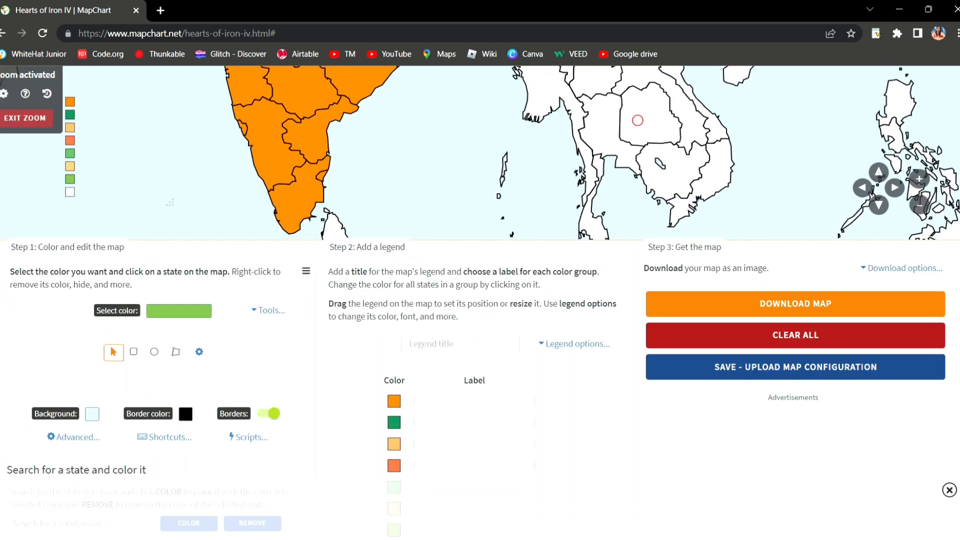
{"action": "scroll", "coordinate": [849, 328], "scroll_direction": "up", "scroll_amount": 3}
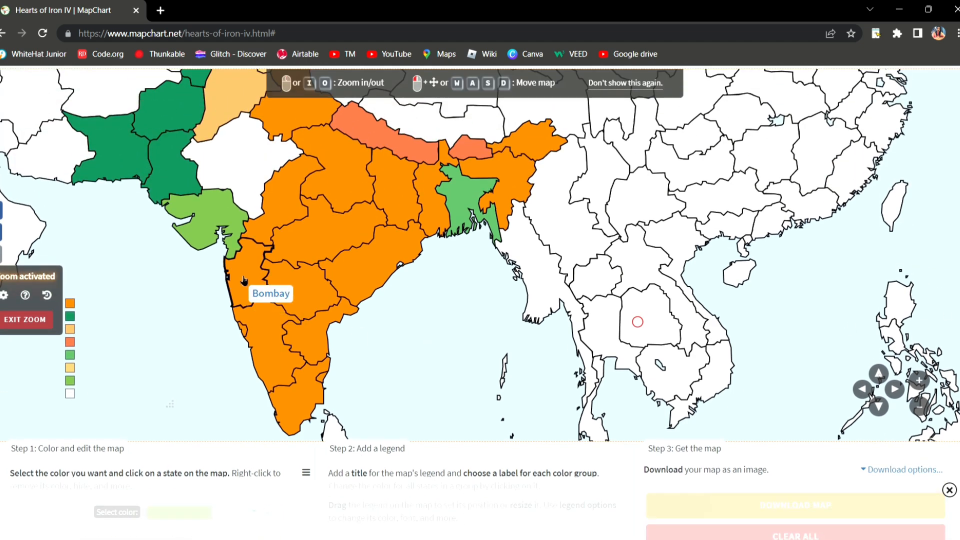
Change the fill color to the orange of the Indian states and repaint Rajahsthan with it
{"action": "scroll", "coordinate": [625, 392], "scroll_direction": "down", "scroll_amount": 3}
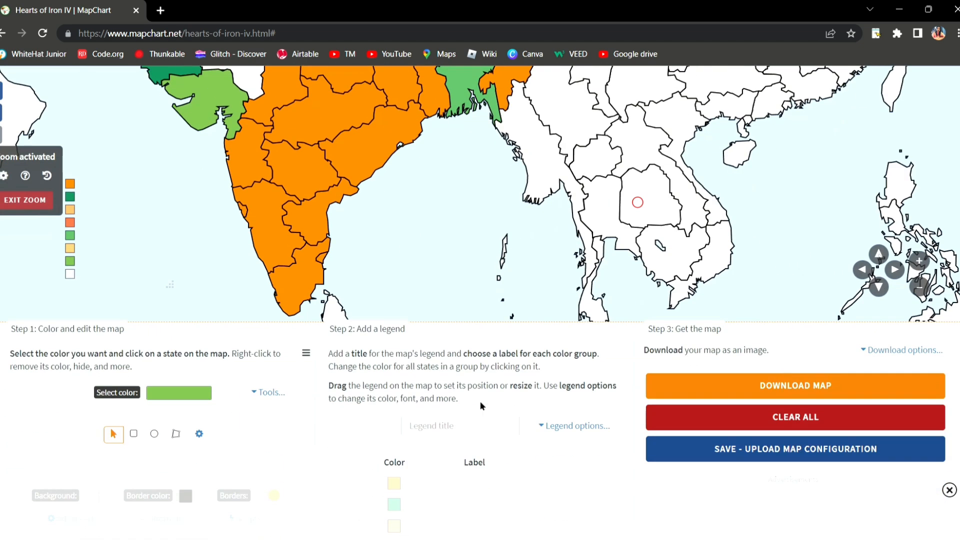
{"action": "left_click", "coordinate": [179, 392]}
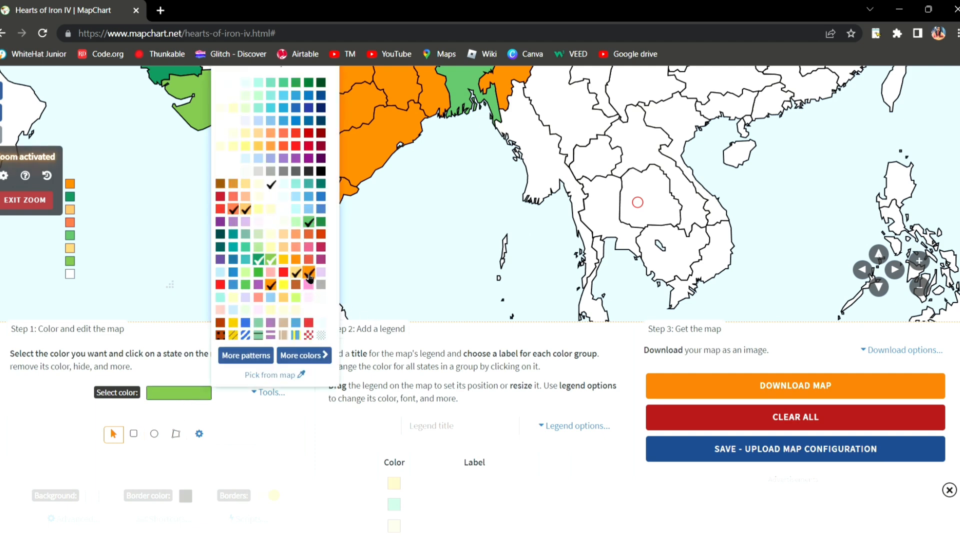
{"action": "left_click", "coordinate": [271, 284]}
{"action": "scroll", "coordinate": [271, 284], "scroll_direction": "up", "scroll_amount": 2}
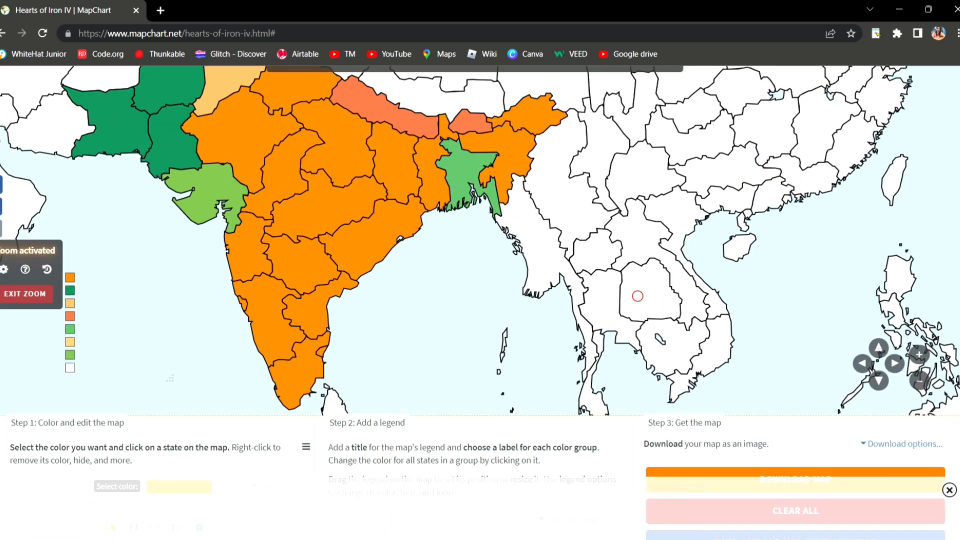
Change the fill color to light yellow and repaint the light orange state southwest of Kashmir with it
{"action": "scroll", "coordinate": [480, 300], "scroll_direction": "down", "scroll_amount": 4}
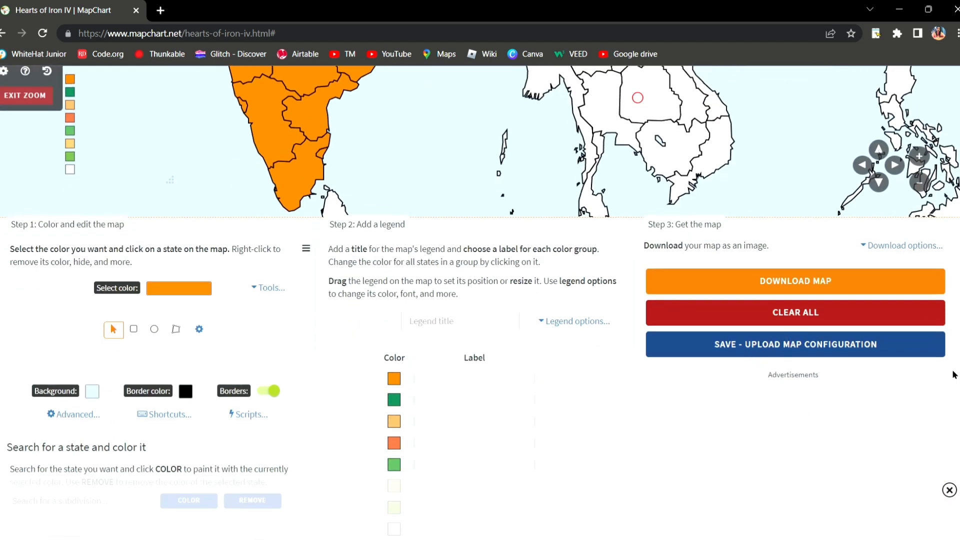
{"action": "scroll", "coordinate": [550, 350], "scroll_direction": "up", "scroll_amount": 2}
{"action": "left_click", "coordinate": [171, 403]}
{"action": "scroll", "coordinate": [794, 368], "scroll_direction": "up", "scroll_amount": 5}
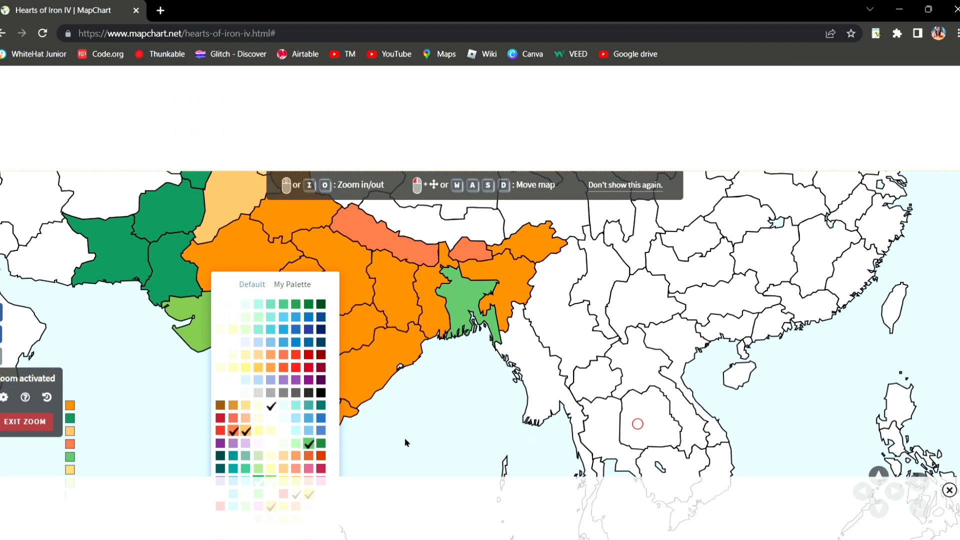
{"action": "key", "text": "s"}
{"action": "key", "text": "s"}
{"action": "key", "text": "w"}
{"action": "key", "text": "w"}
{"action": "key", "text": "w"}
{"action": "key", "text": "w"}
{"action": "key", "text": "w"}
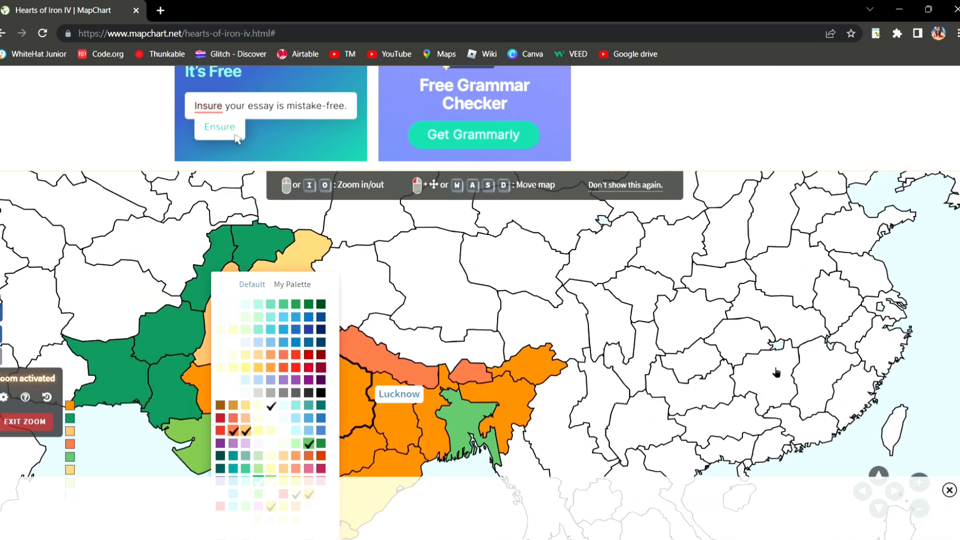
{"action": "key", "text": "s"}
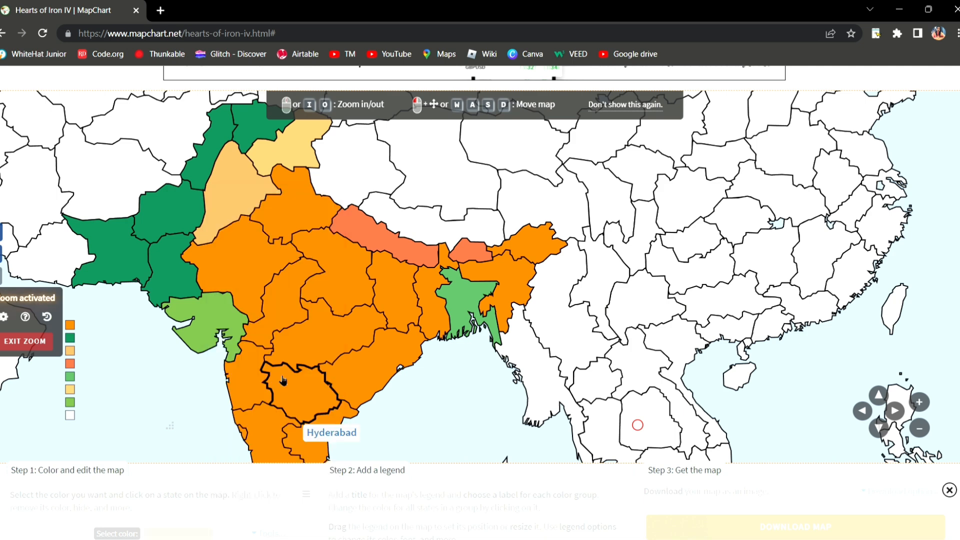
{"action": "left_click", "coordinate": [224, 187]}
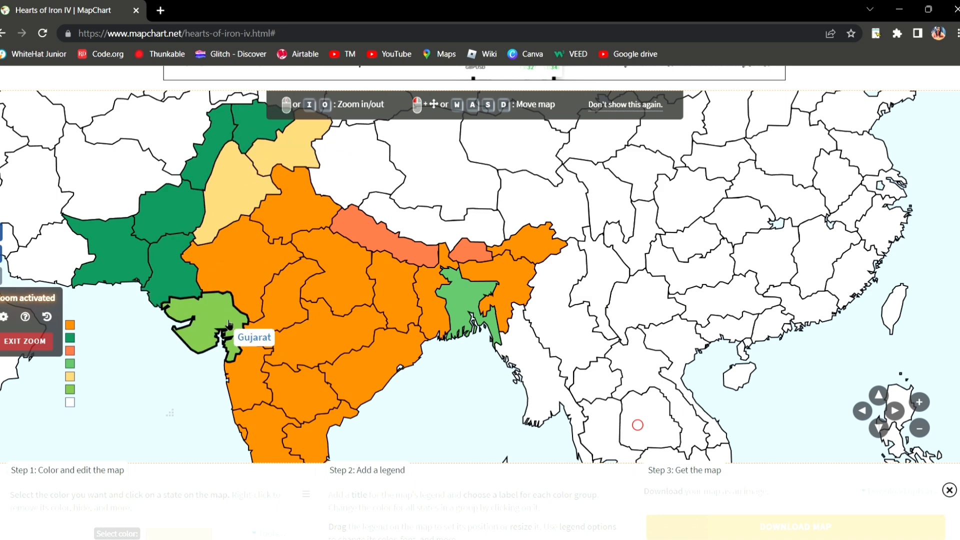
Repaint Northern Kashmir and Sind with light yellow
{"action": "left_click", "coordinate": [245, 119]}
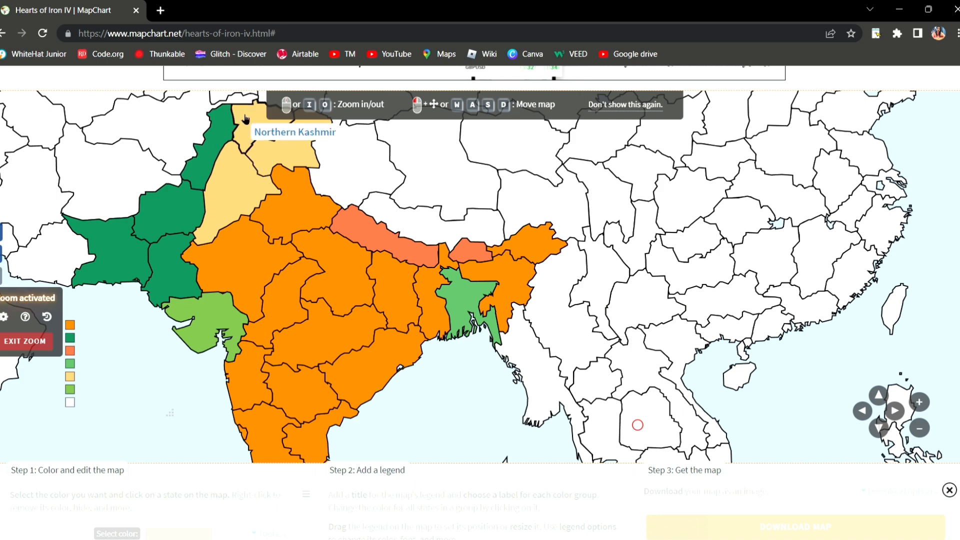
{"action": "left_click", "coordinate": [186, 289]}
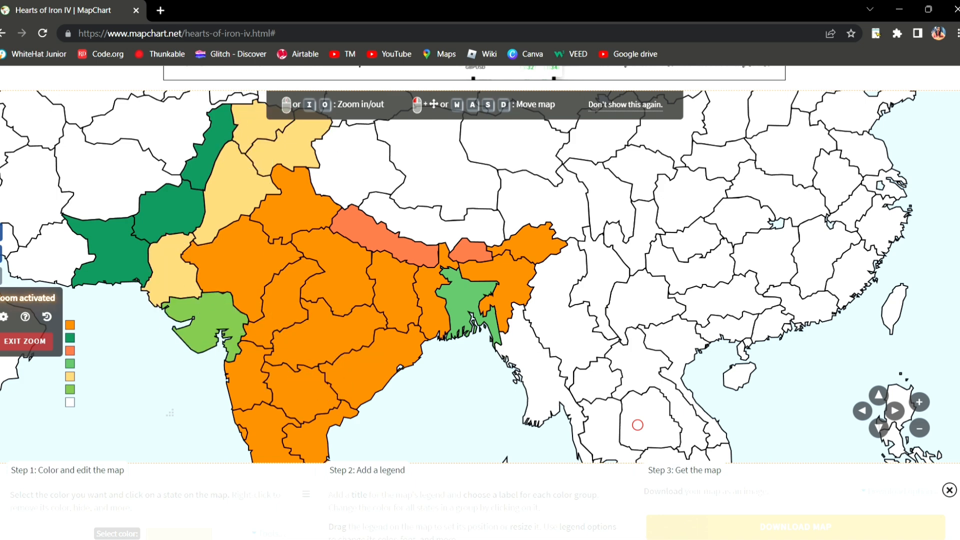
Change the fill color to the orange of the Indian states and repaint Gujarat with it
{"action": "scroll", "coordinate": [228, 384], "scroll_direction": "down", "scroll_amount": 3}
{"action": "left_click", "coordinate": [179, 403]}
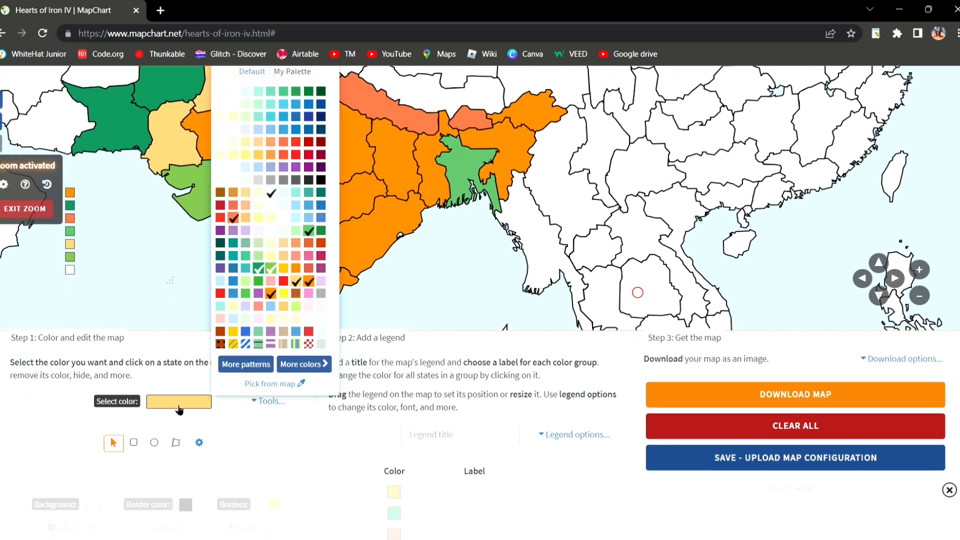
{"action": "left_click", "coordinate": [270, 268]}
{"action": "left_click", "coordinate": [190, 404]}
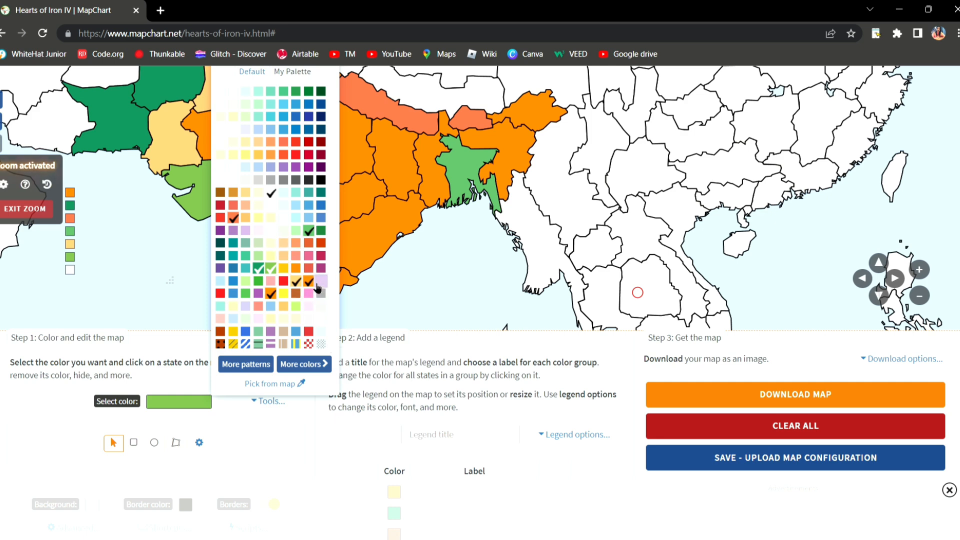
{"action": "left_click", "coordinate": [270, 293]}
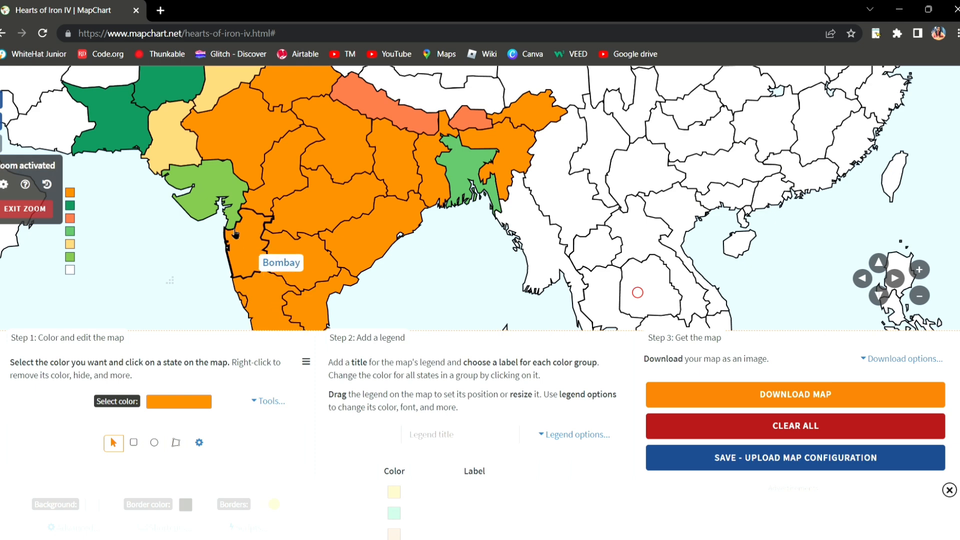
{"action": "left_click", "coordinate": [202, 195]}
Change the fill color to light yellow and repaint Peshawar, Quetta and the coastal state west of Sind with it
{"action": "left_click", "coordinate": [200, 402]}
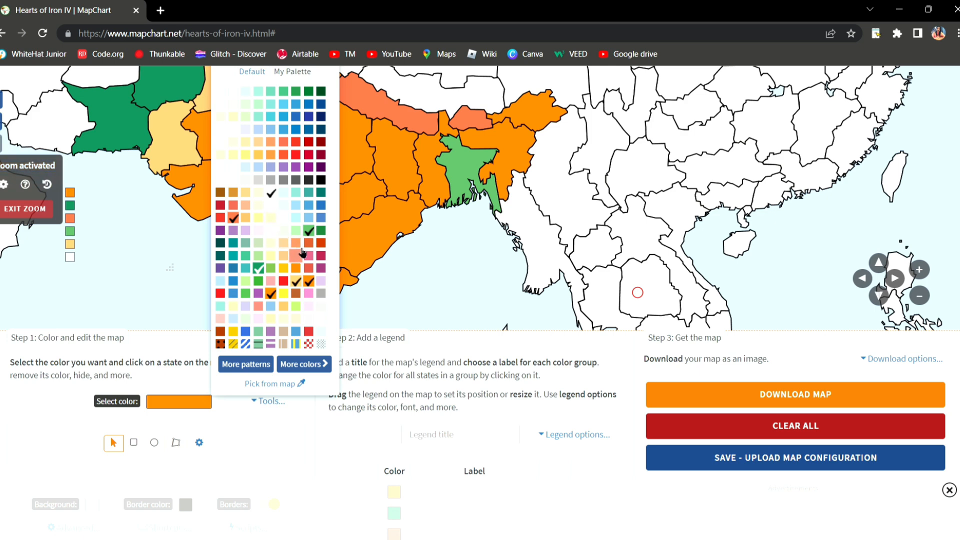
{"action": "left_click", "coordinate": [297, 281]}
{"action": "scroll", "coordinate": [220, 162], "scroll_direction": "up", "scroll_amount": 3}
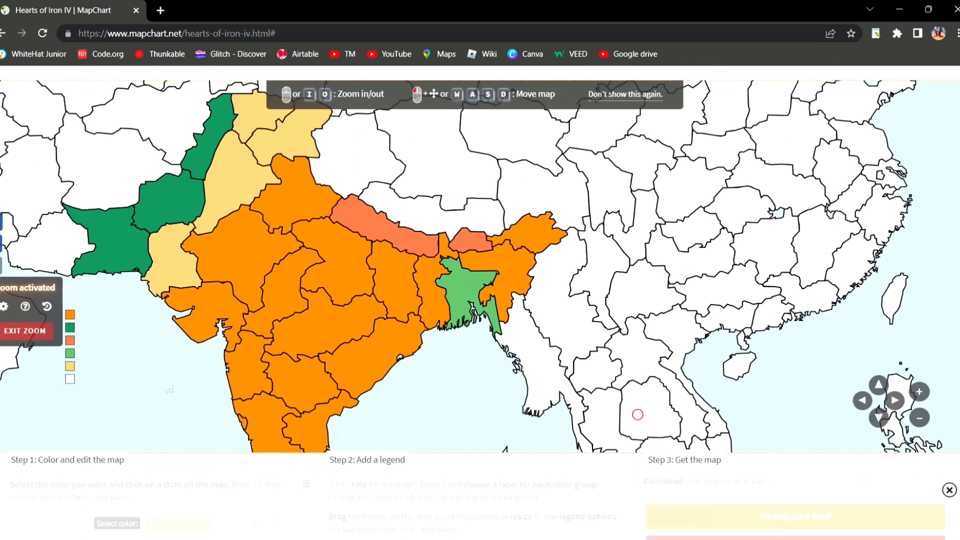
{"action": "left_click", "coordinate": [220, 162]}
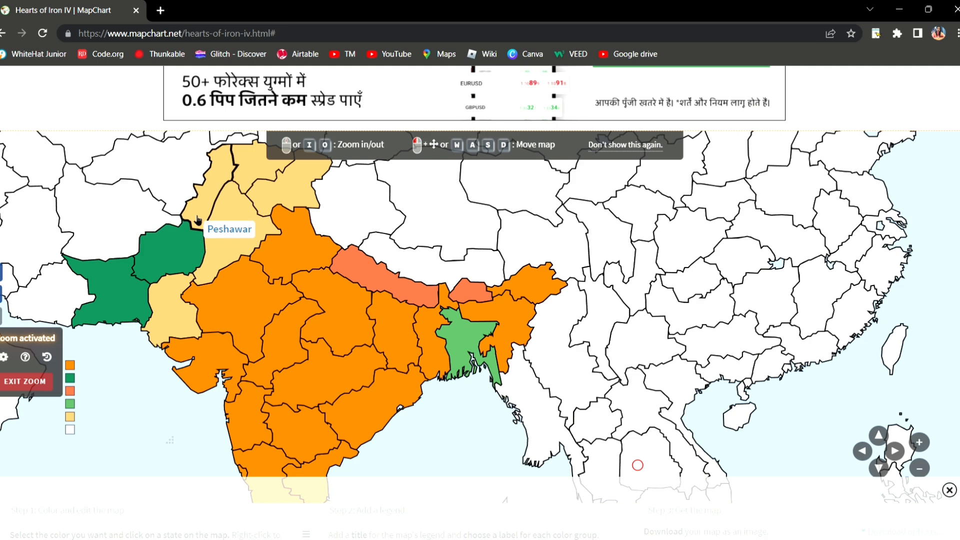
{"action": "left_click", "coordinate": [180, 260]}
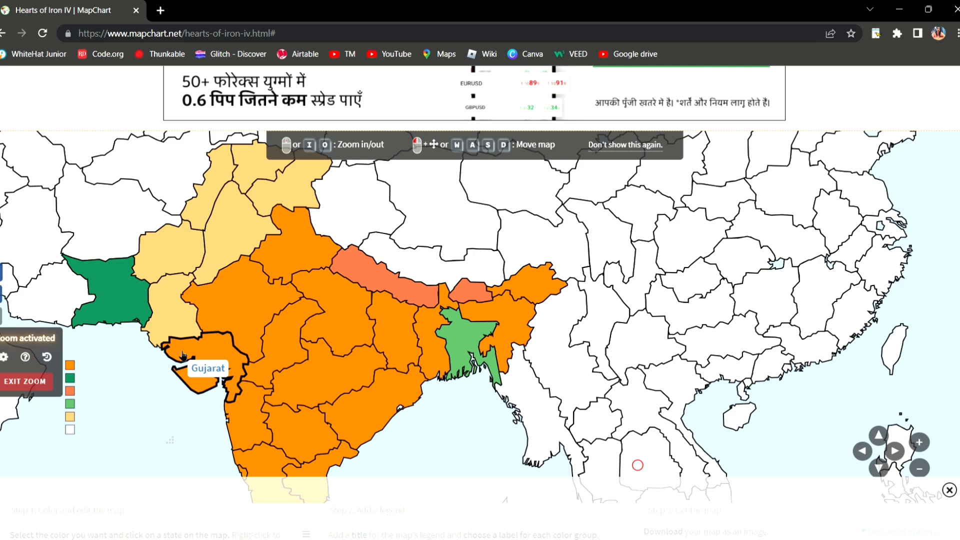
{"action": "left_click", "coordinate": [106, 307]}
{"action": "scroll", "coordinate": [107, 307], "scroll_direction": "up", "scroll_amount": 2}
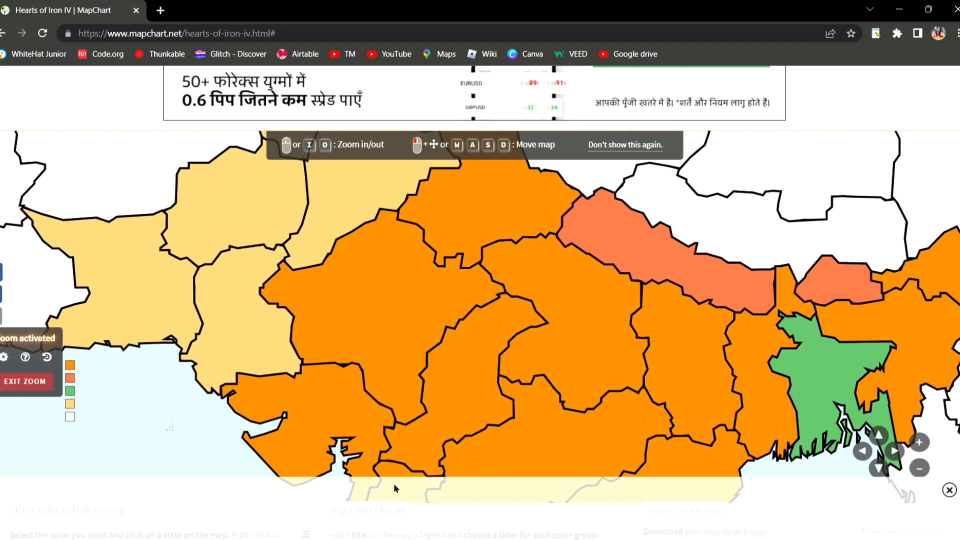
{"action": "scroll", "coordinate": [442, 495], "scroll_direction": "up", "scroll_amount": 1}
{"action": "scroll", "coordinate": [442, 494], "scroll_direction": "up", "scroll_amount": 1}
{"action": "scroll", "coordinate": [441, 495], "scroll_direction": "down", "scroll_amount": 4}
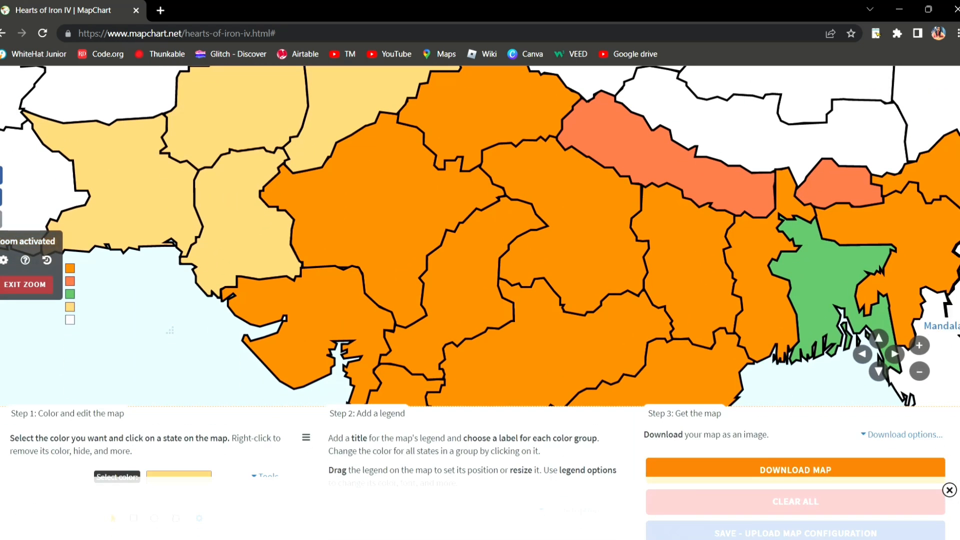
{"action": "scroll", "coordinate": [894, 320], "scroll_direction": "down", "scroll_amount": 2}
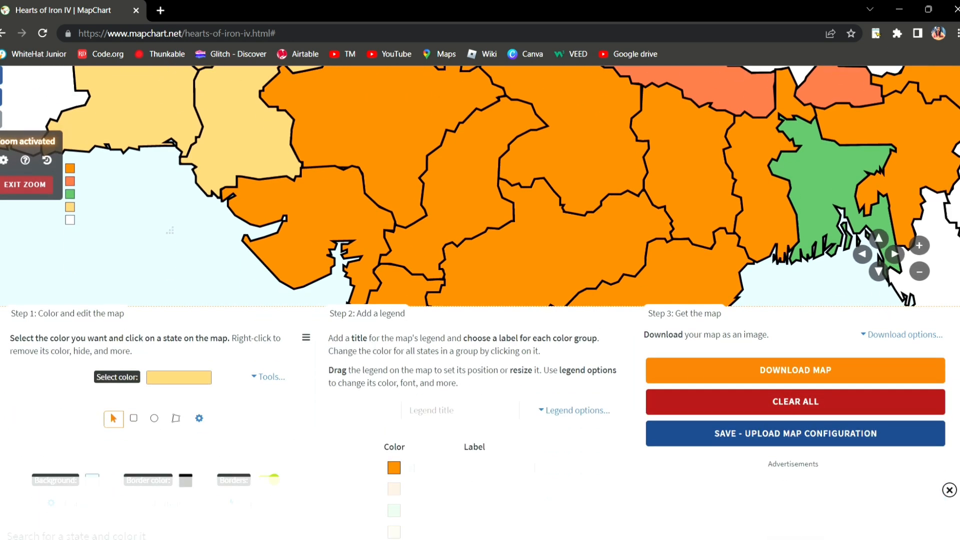
{"action": "scroll", "coordinate": [480, 270], "scroll_direction": "up", "scroll_amount": 3}
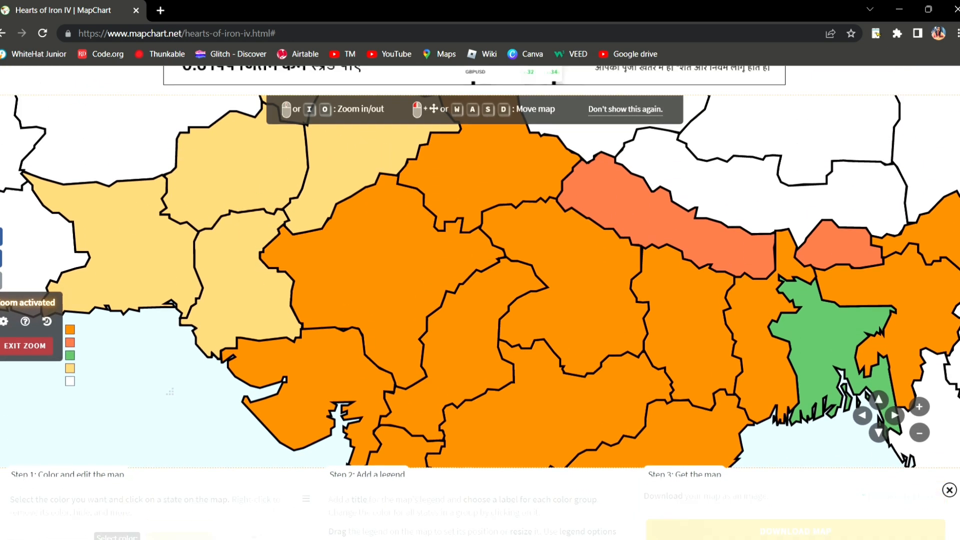
{"action": "scroll", "coordinate": [480, 290], "scroll_direction": "down", "scroll_amount": 3}
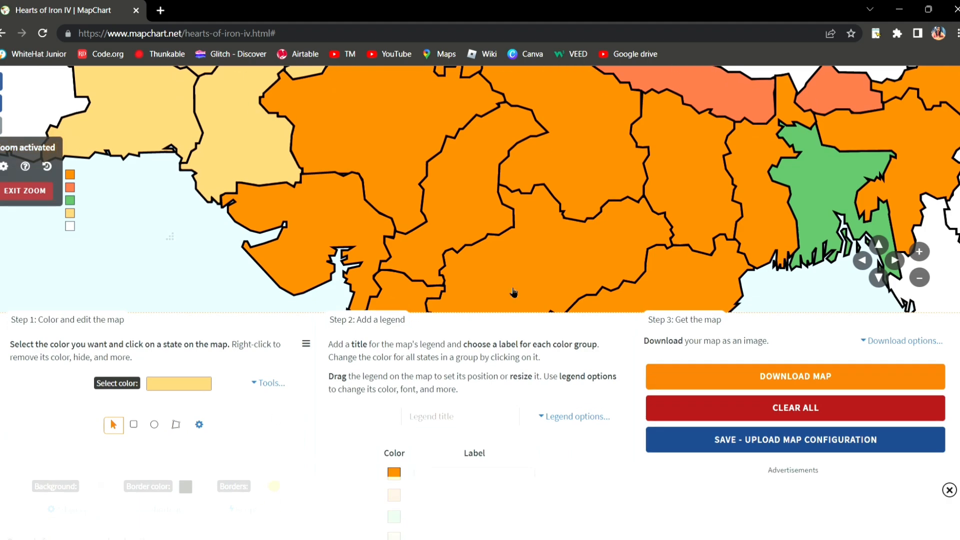
{"action": "scroll", "coordinate": [479, 300], "scroll_direction": "up", "scroll_amount": 3}
{"action": "left_click", "coordinate": [919, 425]}
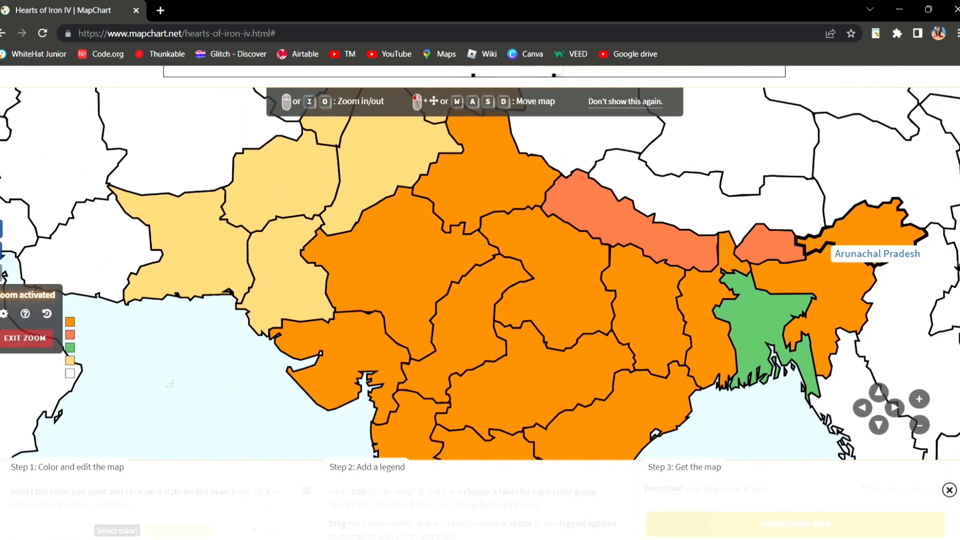
{"action": "left_click", "coordinate": [918, 425]}
{"action": "left_click", "coordinate": [919, 425]}
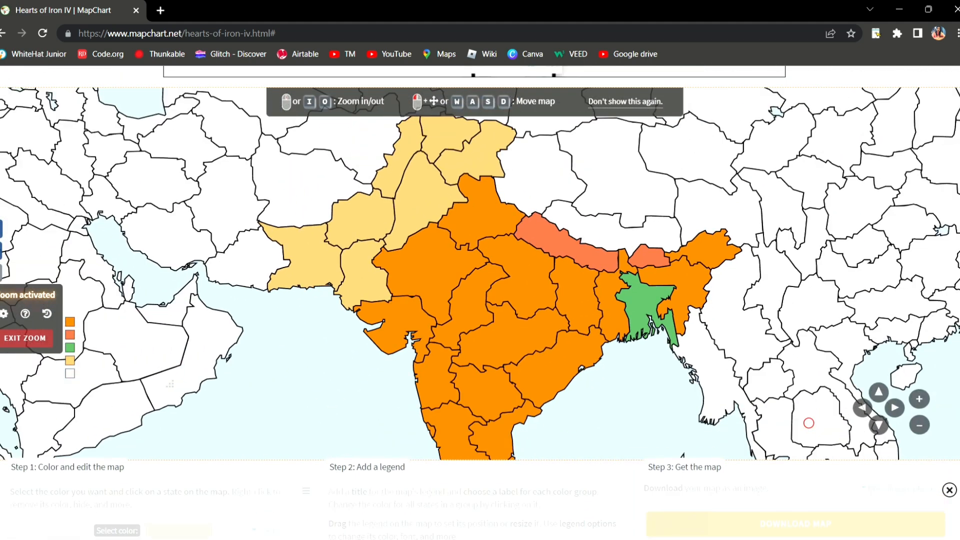
{"action": "scroll", "coordinate": [809, 423], "scroll_direction": "down", "scroll_amount": 1}
{"action": "scroll", "coordinate": [808, 379], "scroll_direction": "up", "scroll_amount": 1}
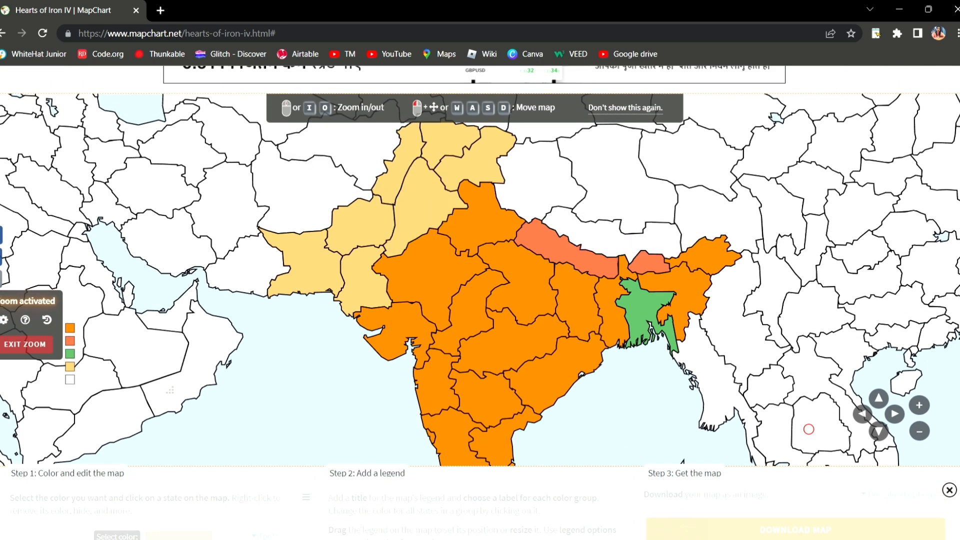
Change the fill color to the Indian orange and repaint Kashmir, Northern Kashmir, Peshawar and the state southwest of Kashmir
{"action": "scroll", "coordinate": [290, 380], "scroll_direction": "down", "scroll_amount": 4}
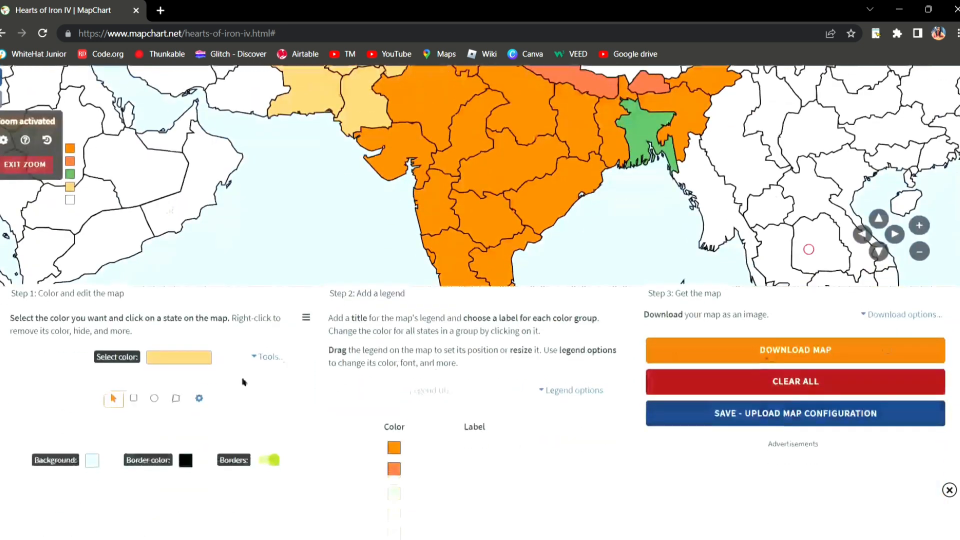
{"action": "left_click", "coordinate": [180, 360]}
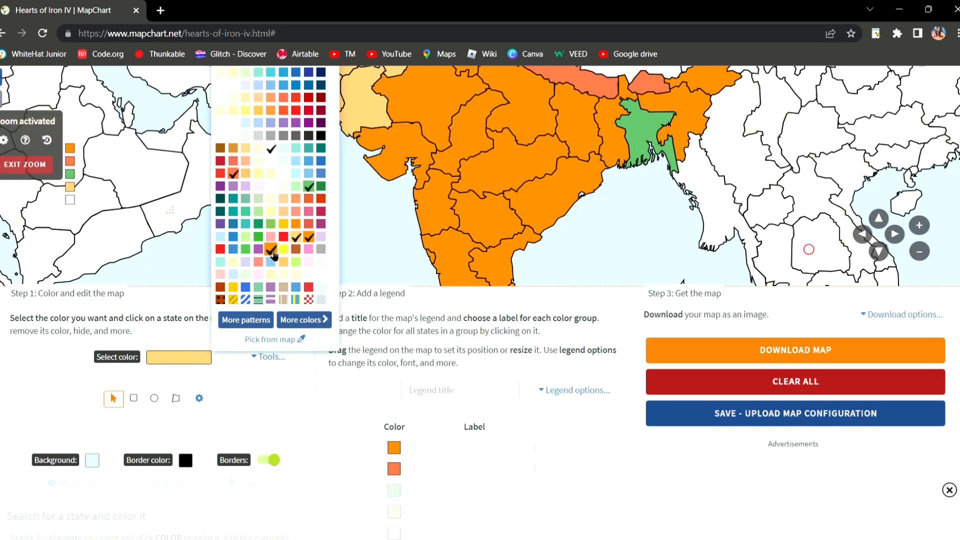
{"action": "left_click", "coordinate": [299, 210]}
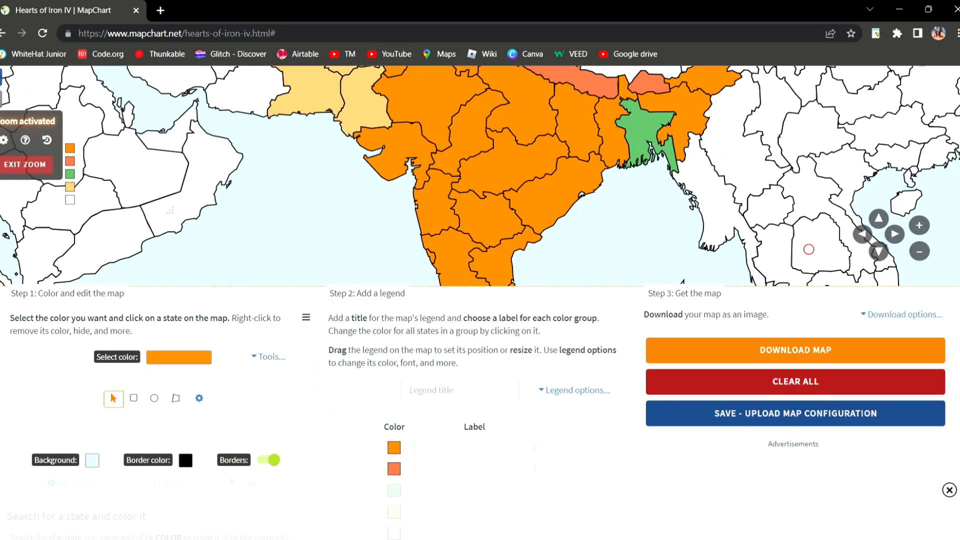
{"action": "scroll", "coordinate": [500, 200], "scroll_direction": "up", "scroll_amount": 2}
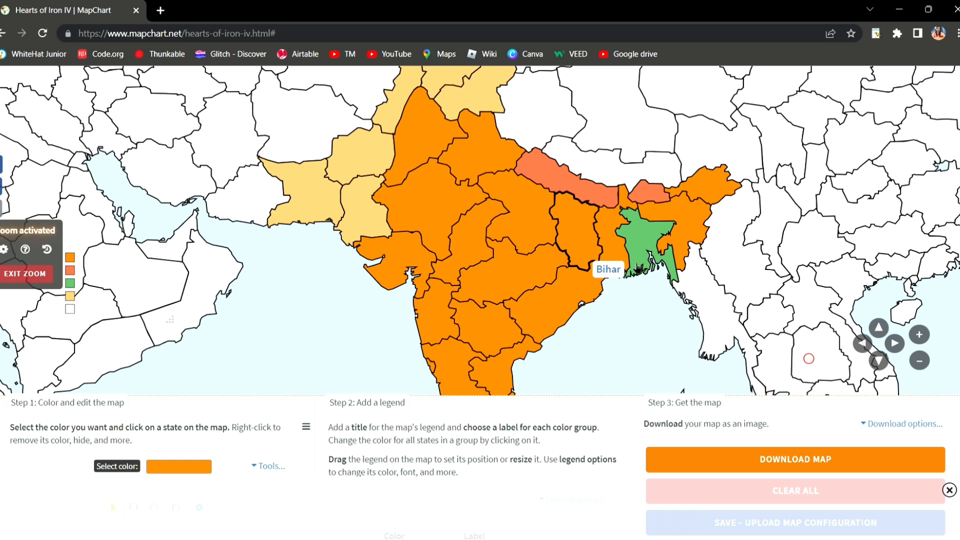
{"action": "scroll", "coordinate": [479, 300], "scroll_direction": "up", "scroll_amount": 3}
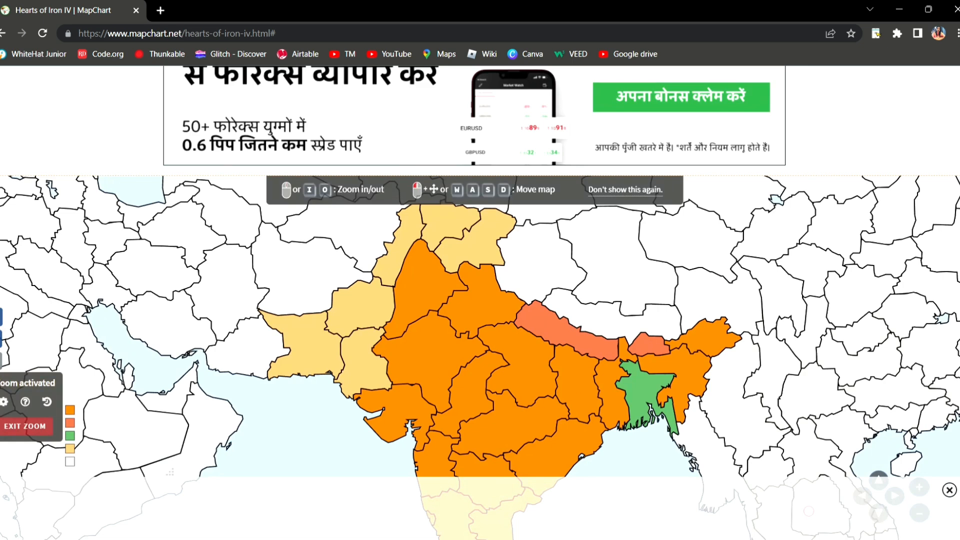
{"action": "scroll", "coordinate": [465, 192], "scroll_direction": "down", "scroll_amount": 1}
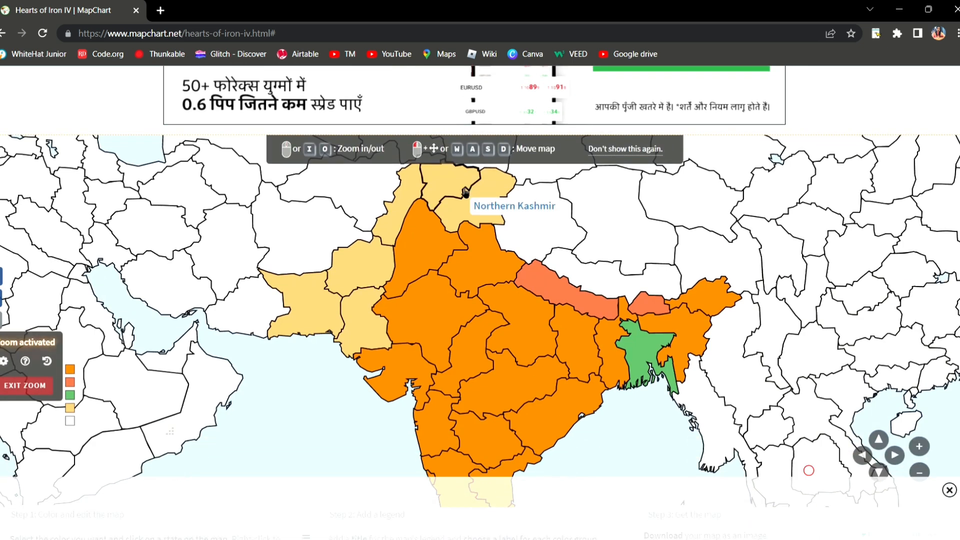
{"action": "left_click", "coordinate": [480, 215]}
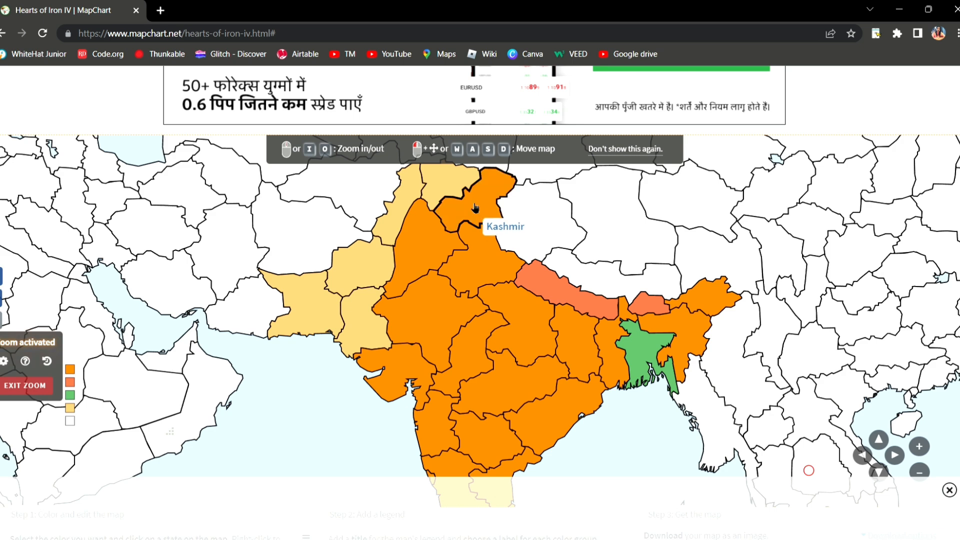
{"action": "left_click", "coordinate": [453, 185]}
{"action": "left_click", "coordinate": [396, 209]}
Change the fill color to medium green and repaint Sind, Quetta and the coastal state west of Sind with it
{"action": "scroll", "coordinate": [396, 209], "scroll_direction": "up", "scroll_amount": 2}
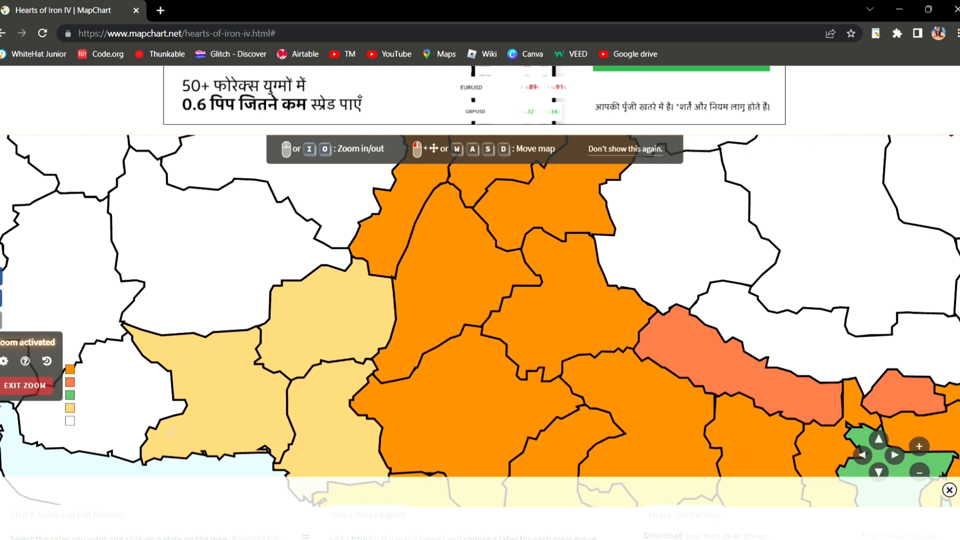
{"action": "scroll", "coordinate": [94, 303], "scroll_direction": "down", "scroll_amount": 5}
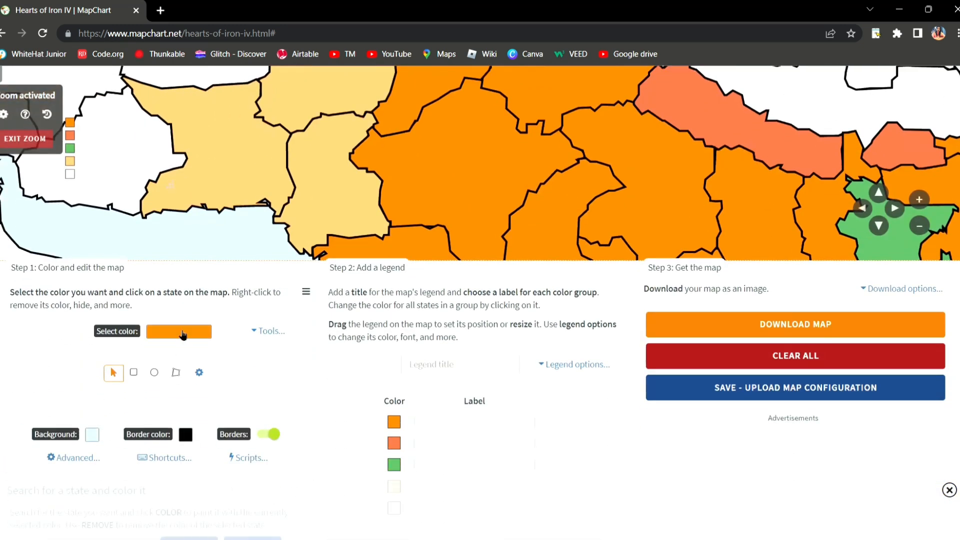
{"action": "left_click", "coordinate": [203, 340]}
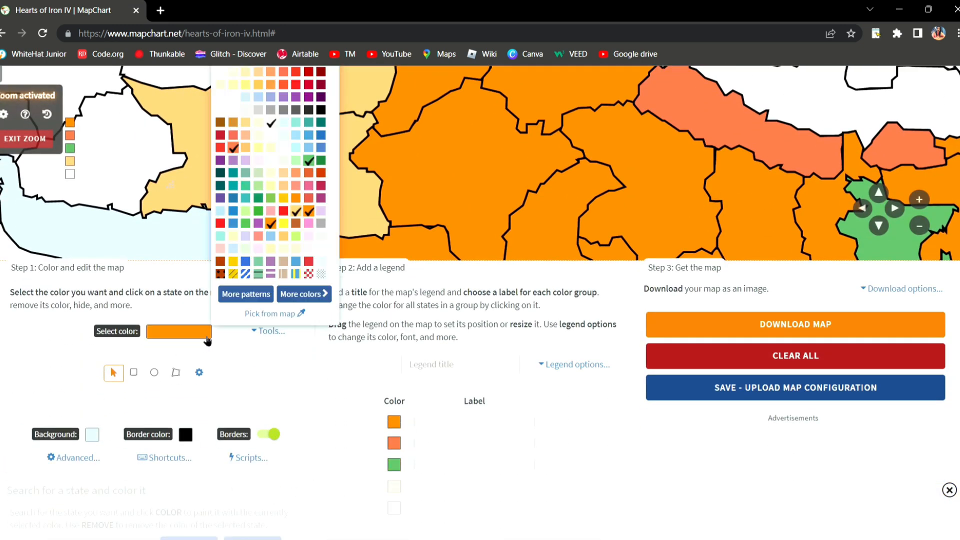
{"action": "double_click", "coordinate": [262, 209]}
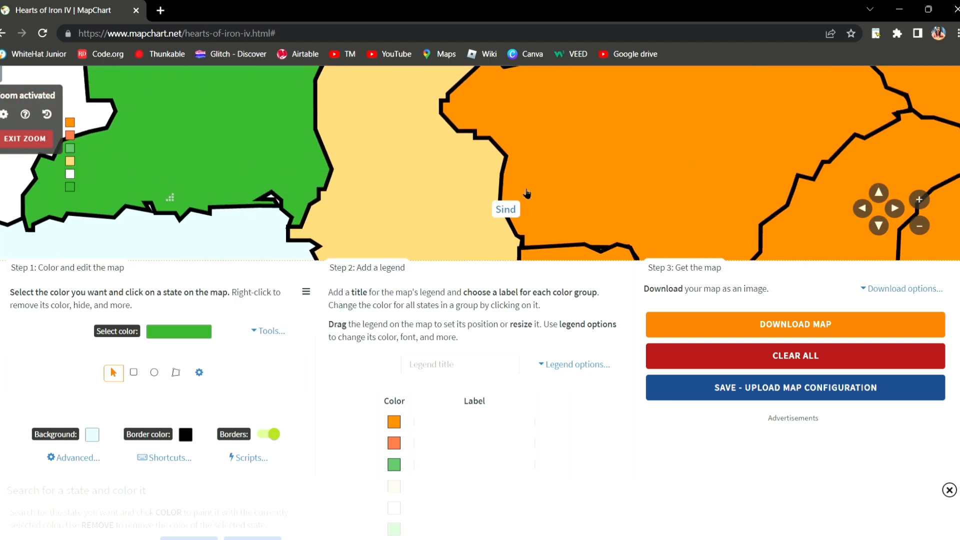
{"action": "left_click", "coordinate": [380, 176]}
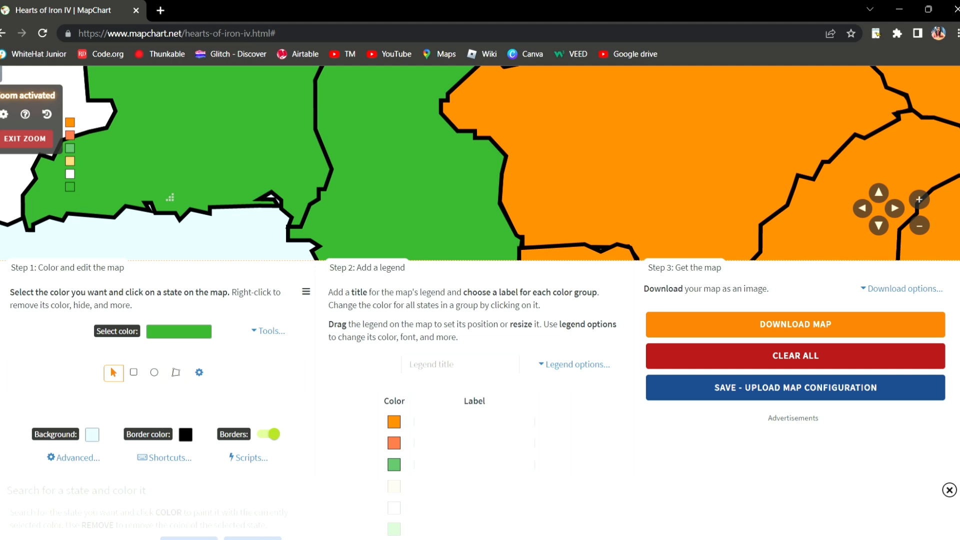
{"action": "left_click", "coordinate": [919, 226]}
{"action": "left_click", "coordinate": [919, 225]}
{"action": "left_click", "coordinate": [919, 226]}
{"action": "left_click", "coordinate": [919, 226]}
{"action": "scroll", "coordinate": [919, 226], "scroll_direction": "up", "scroll_amount": 5}
{"action": "scroll", "coordinate": [449, 229], "scroll_direction": "down", "scroll_amount": 2}
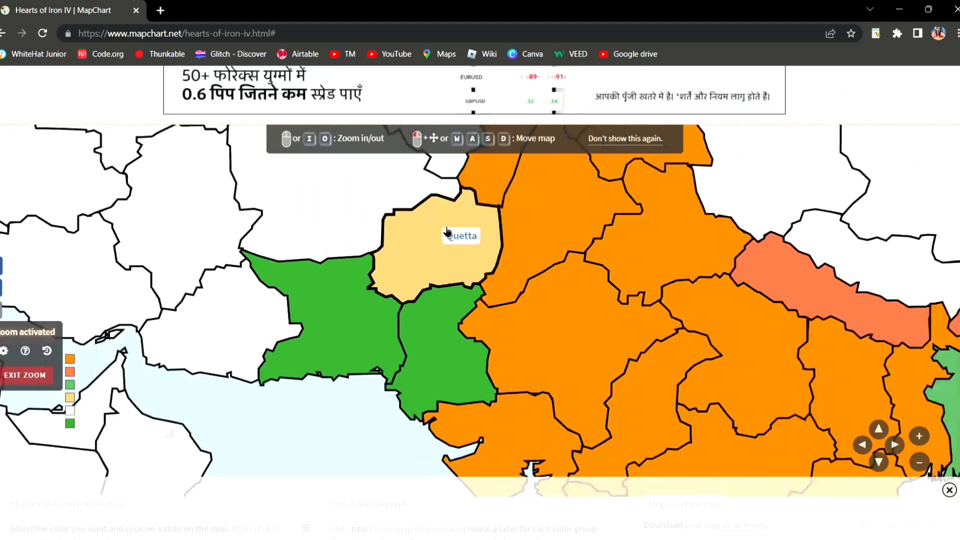
{"action": "left_click", "coordinate": [455, 238]}
Look over the recolored states of India and its neighbours and the uncolored regions around them
{"action": "scroll", "coordinate": [456, 242], "scroll_direction": "down", "scroll_amount": 3}
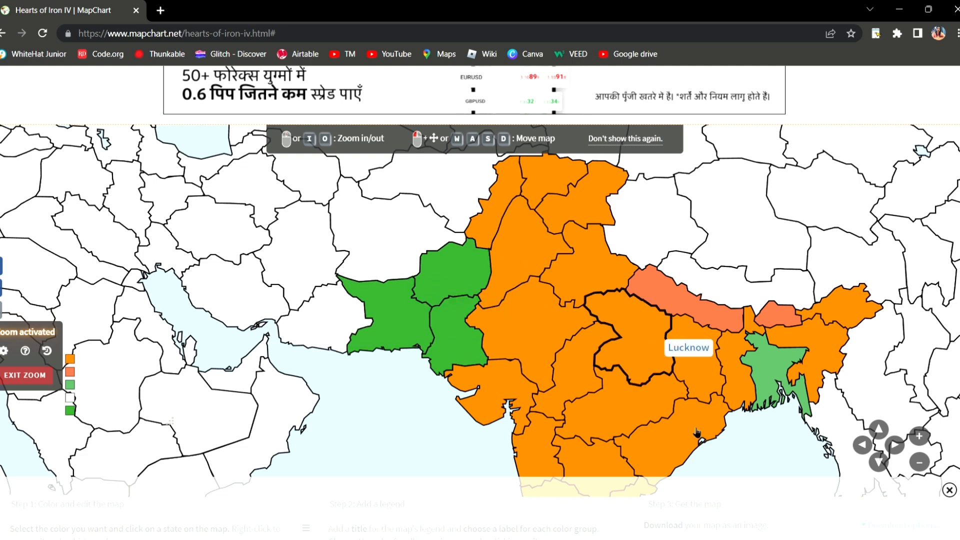
{"action": "scroll", "coordinate": [520, 500], "scroll_direction": "down", "scroll_amount": 2}
{"action": "scroll", "coordinate": [519, 500], "scroll_direction": "up", "scroll_amount": 2}
{"action": "scroll", "coordinate": [520, 500], "scroll_direction": "down", "scroll_amount": 2}
{"action": "scroll", "coordinate": [955, 323], "scroll_direction": "up", "scroll_amount": 2}
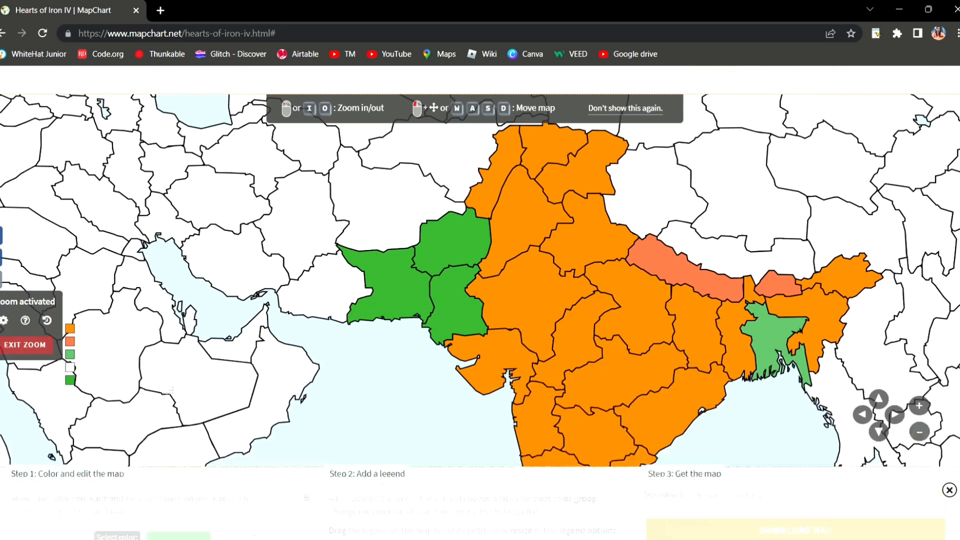
{"action": "scroll", "coordinate": [955, 322], "scroll_direction": "down", "scroll_amount": 2}
{"action": "left_click_drag", "start_coordinate": [753, 379], "coordinate": [577, 370]}
{"action": "left_click_drag", "start_coordinate": [563, 328], "coordinate": [633, 342]}
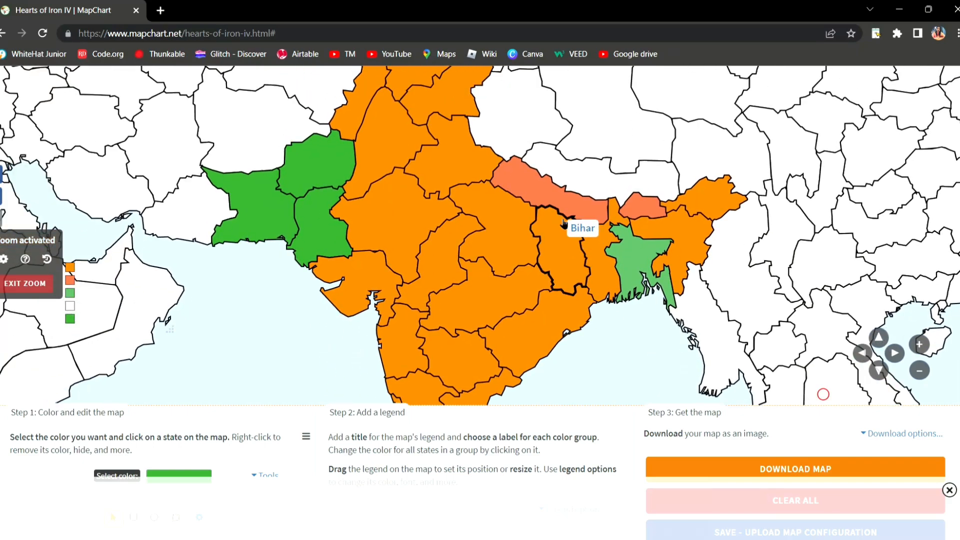
{"action": "left_click_drag", "start_coordinate": [252, 293], "coordinate": [137, 404]}
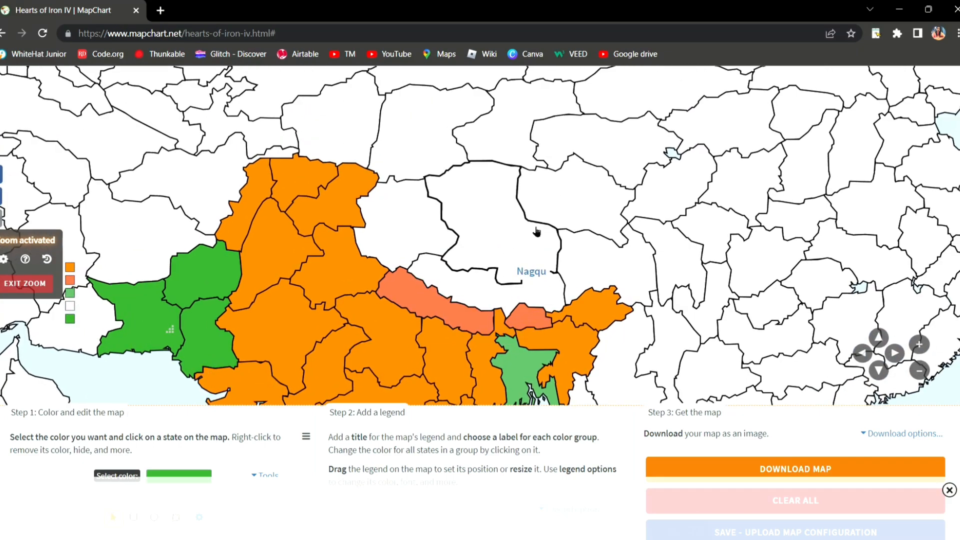
{"action": "left_click_drag", "start_coordinate": [104, 373], "coordinate": [140, 316]}
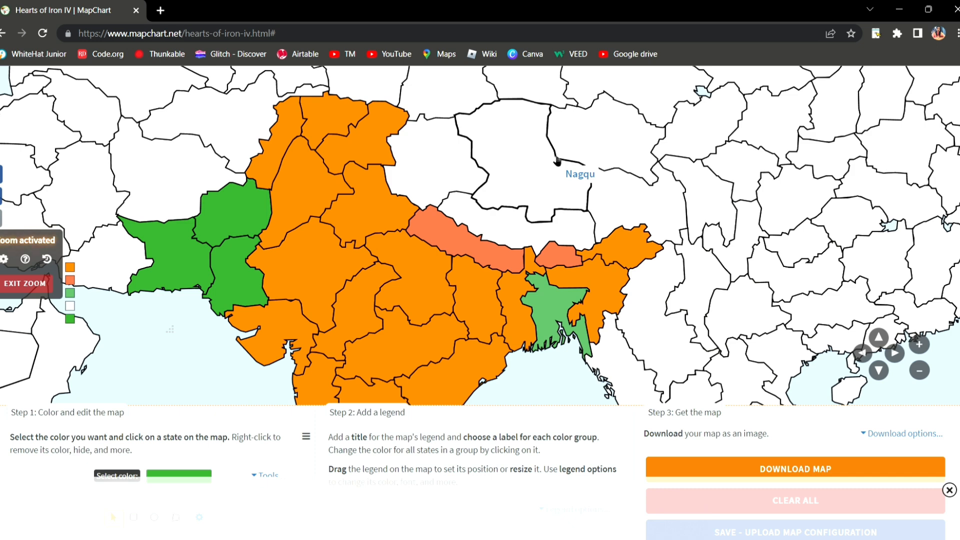
Change the fill color to red and paint Guangzhou, Hong Kong, the neighbouring south China coastal states and the island south of them
{"action": "left_click", "coordinate": [186, 479]}
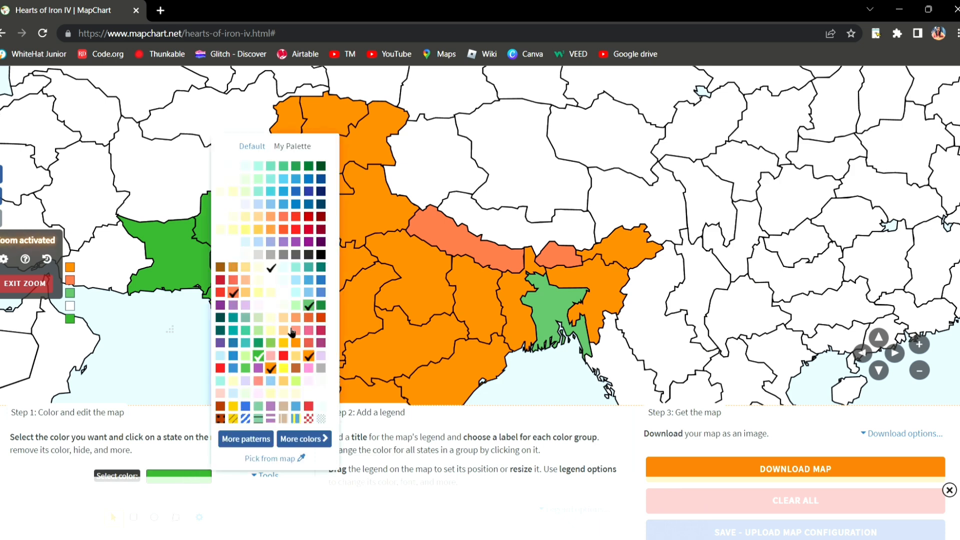
{"action": "left_click", "coordinate": [303, 230]}
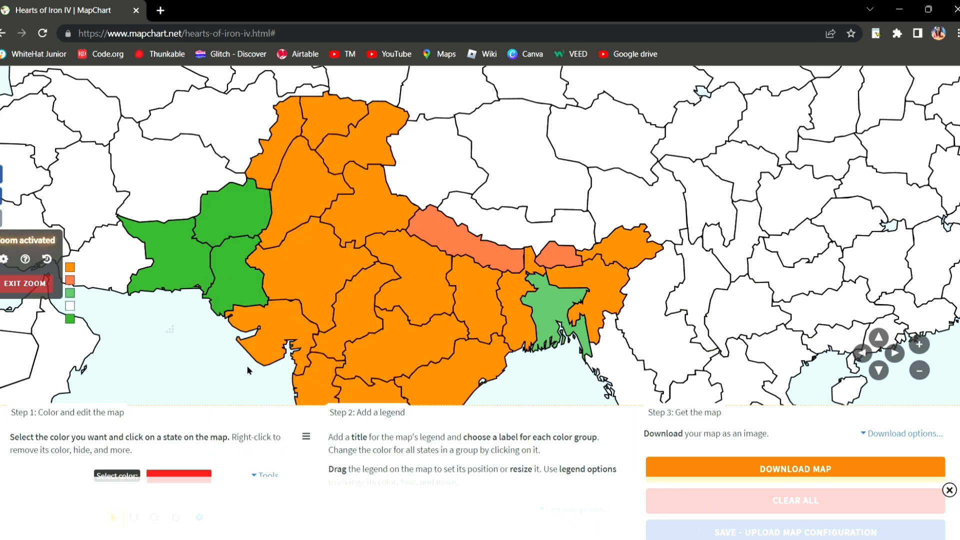
{"action": "left_click", "coordinate": [918, 369]}
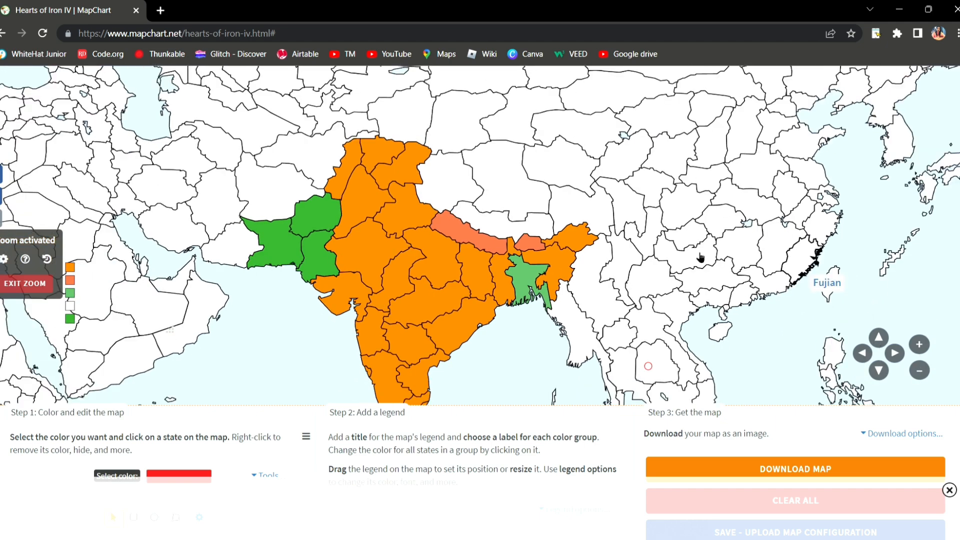
{"action": "left_click", "coordinate": [681, 295]}
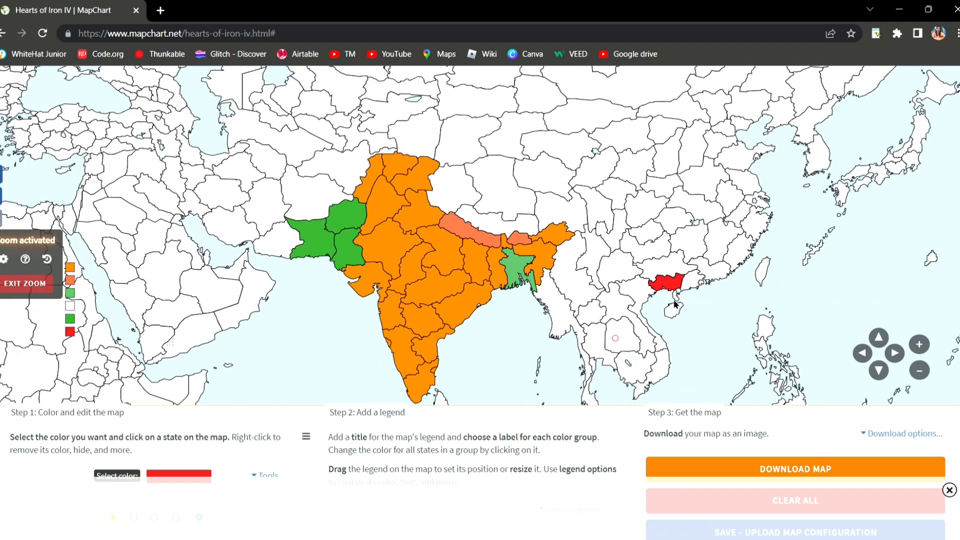
{"action": "scroll", "coordinate": [682, 297], "scroll_direction": "up", "scroll_amount": 4}
{"action": "left_click", "coordinate": [677, 297]}
{"action": "left_click", "coordinate": [680, 285]}
{"action": "left_click", "coordinate": [711, 256]}
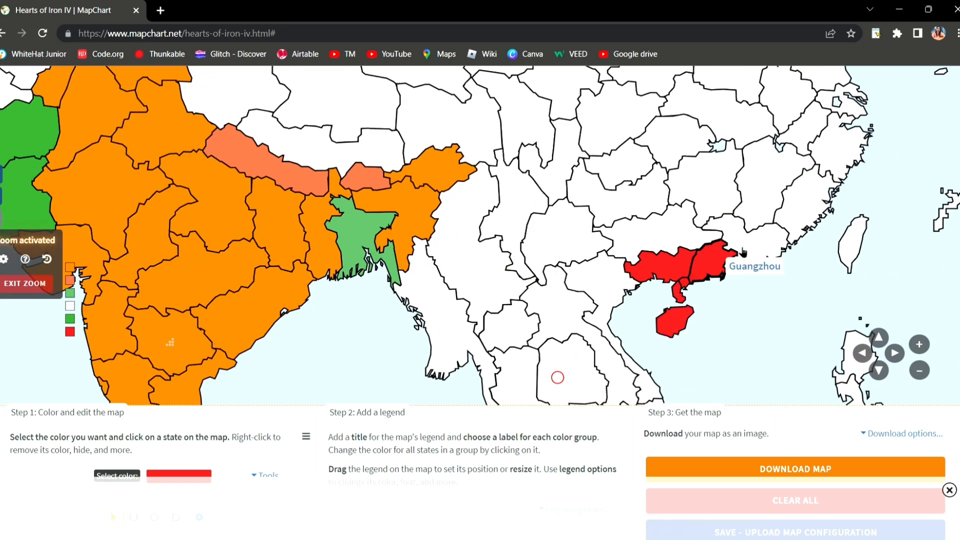
{"action": "scroll", "coordinate": [710, 254], "scroll_direction": "up", "scroll_amount": 2}
{"action": "left_click", "coordinate": [750, 245]}
{"action": "scroll", "coordinate": [742, 283], "scroll_direction": "up", "scroll_amount": 3}
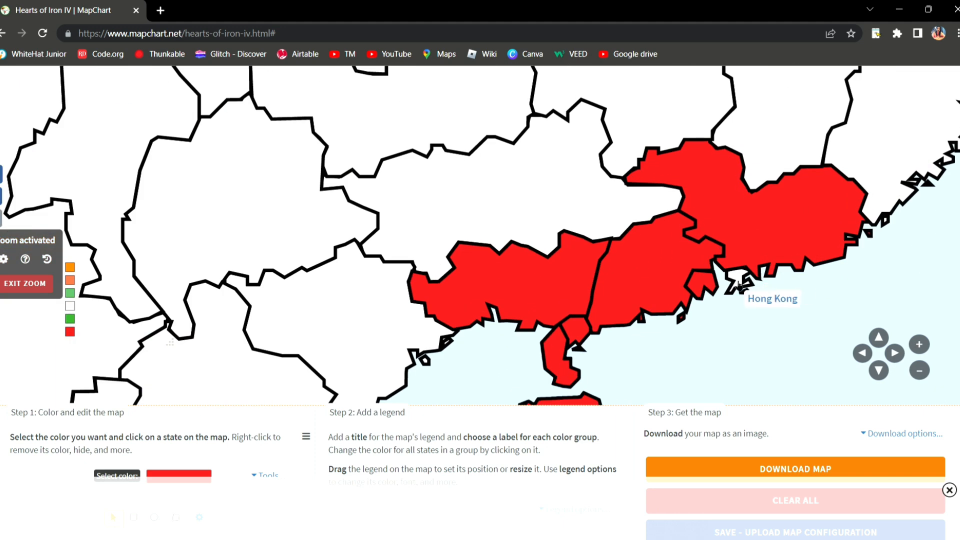
{"action": "scroll", "coordinate": [740, 284], "scroll_direction": "down", "scroll_amount": 3}
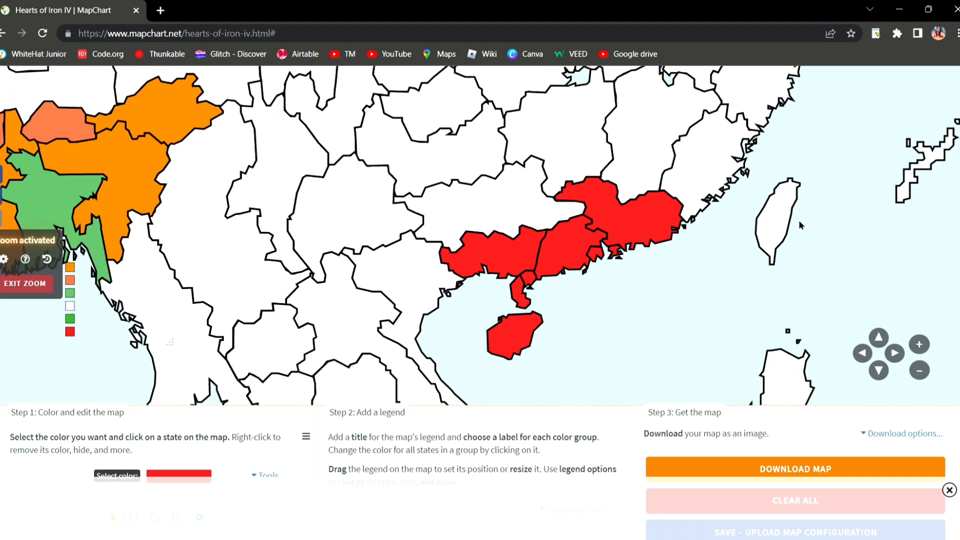
Paint Fujian, Guangxi, the inland states between them and the east coast states north of Fujian red
{"action": "left_click", "coordinate": [672, 167]}
{"action": "left_click", "coordinate": [712, 120]}
{"action": "left_click", "coordinate": [646, 131]}
{"action": "left_click_drag", "start_coordinate": [829, 270], "coordinate": [794, 370]}
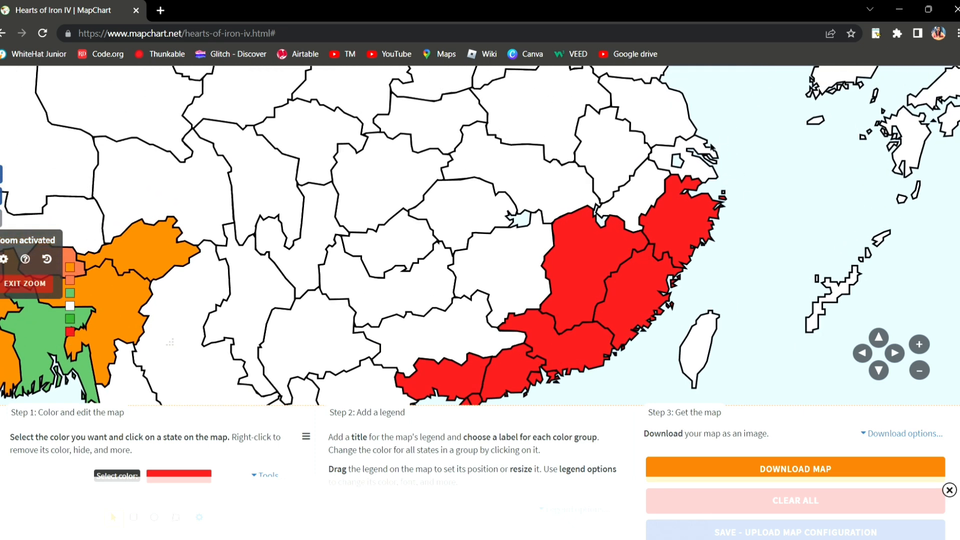
{"action": "left_click", "coordinate": [662, 184]}
{"action": "left_click", "coordinate": [530, 190]}
{"action": "left_click", "coordinate": [495, 265]}
{"action": "left_click", "coordinate": [450, 324]}
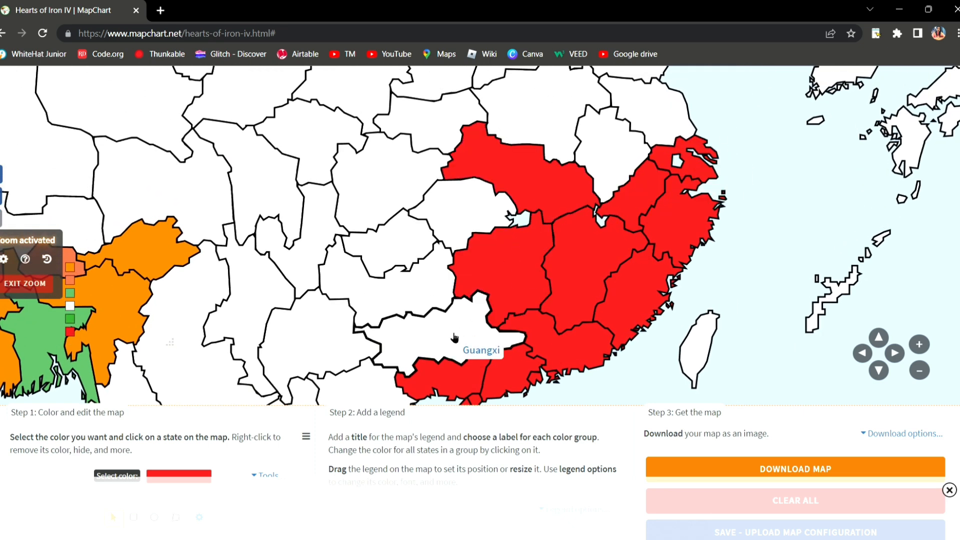
Paint Guizhou and the states directly north and west of it red
{"action": "left_click", "coordinate": [375, 255]}
{"action": "left_click", "coordinate": [322, 309]}
{"action": "left_click", "coordinate": [424, 280]}
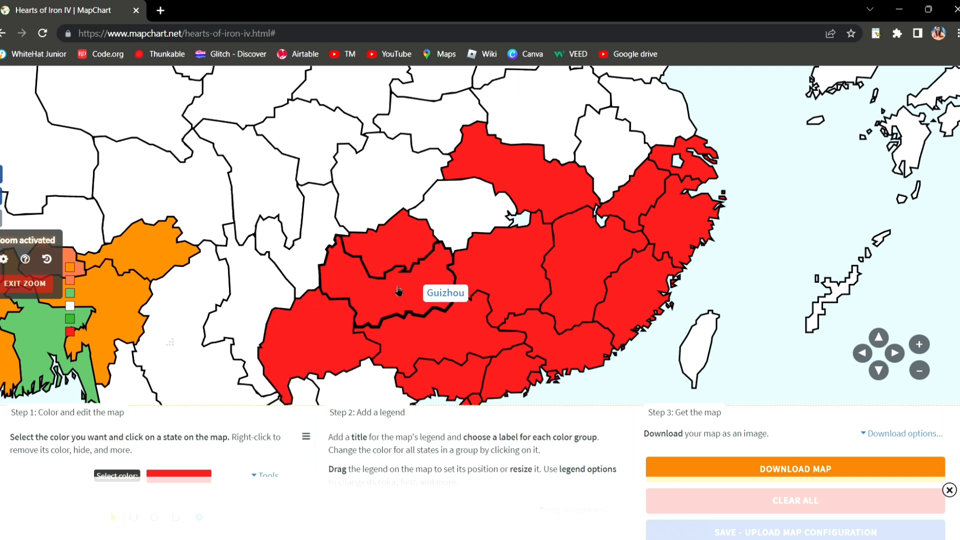
{"action": "left_click", "coordinate": [324, 236]}
{"action": "left_click", "coordinate": [263, 273]}
{"action": "scroll", "coordinate": [280, 250], "scroll_direction": "up", "scroll_amount": 2}
{"action": "scroll", "coordinate": [535, 215], "scroll_direction": "up", "scroll_amount": 2}
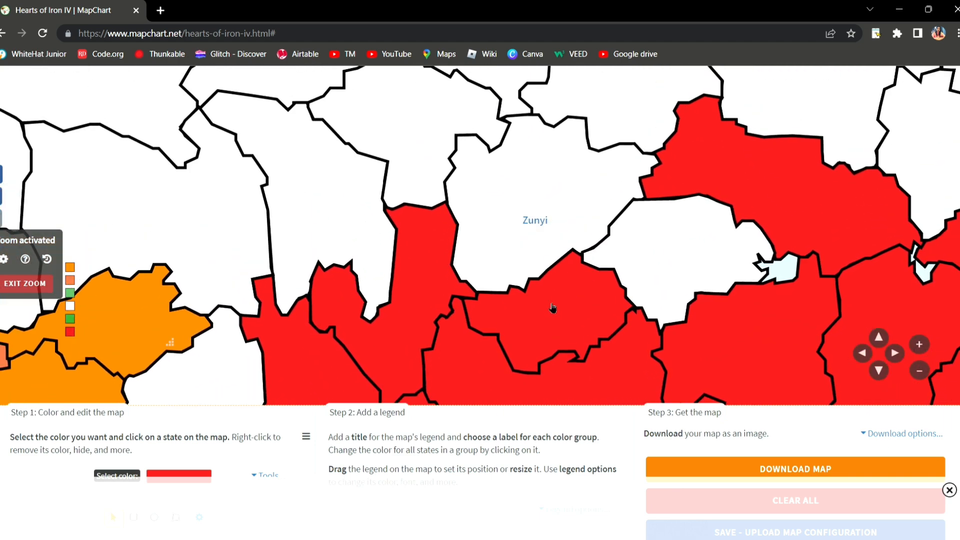
Paint Gannan, Golog, the state southeast of Gannan and the enclosed state of Changde red
{"action": "scroll", "coordinate": [568, 315], "scroll_direction": "down", "scroll_amount": 4}
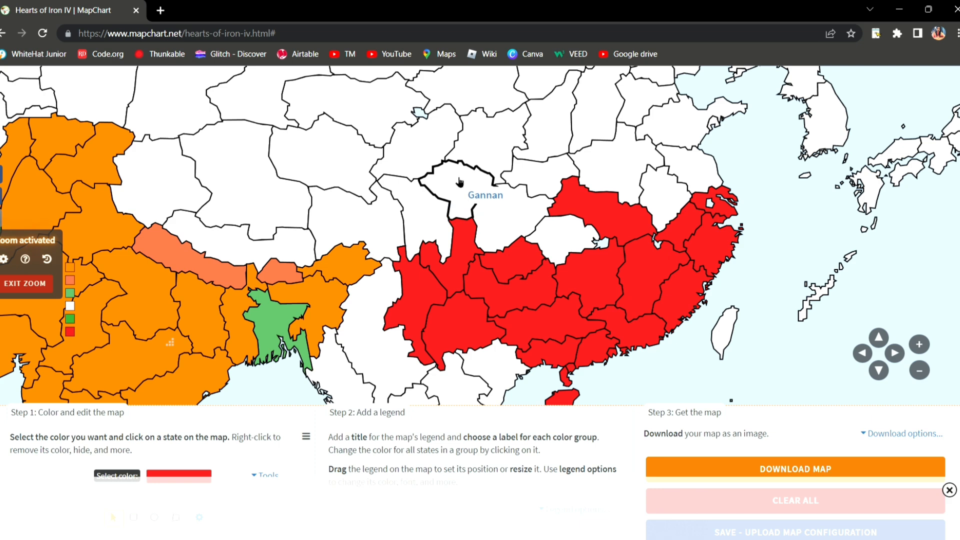
{"action": "left_click", "coordinate": [458, 185]}
{"action": "left_click", "coordinate": [532, 230]}
{"action": "left_click_drag", "start_coordinate": [452, 200], "coordinate": [517, 288]}
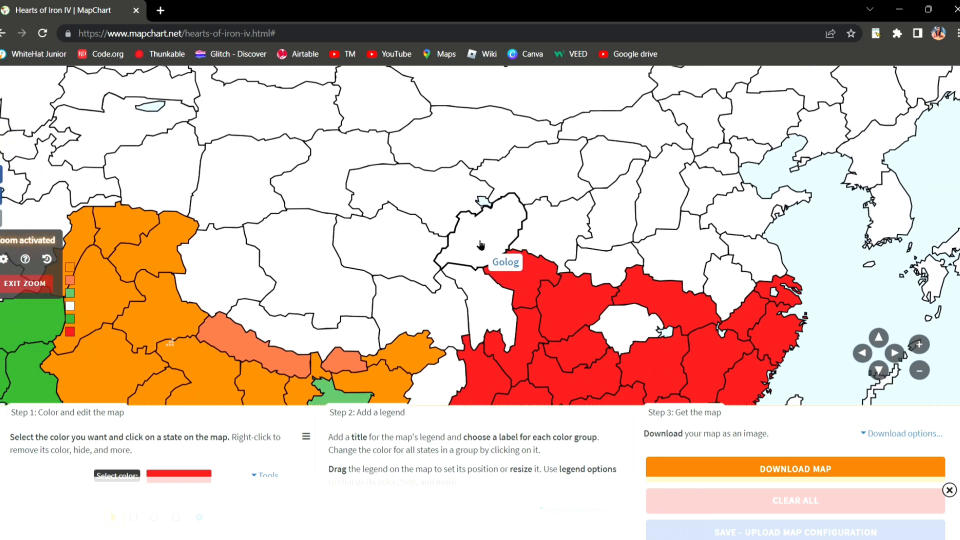
{"action": "left_click", "coordinate": [482, 246]}
{"action": "left_click", "coordinate": [652, 322]}
Paint Taklamakan, Dzungaria and the surrounding northwestern Chinese states red
{"action": "left_click", "coordinate": [380, 190]}
{"action": "left_click", "coordinate": [310, 168]}
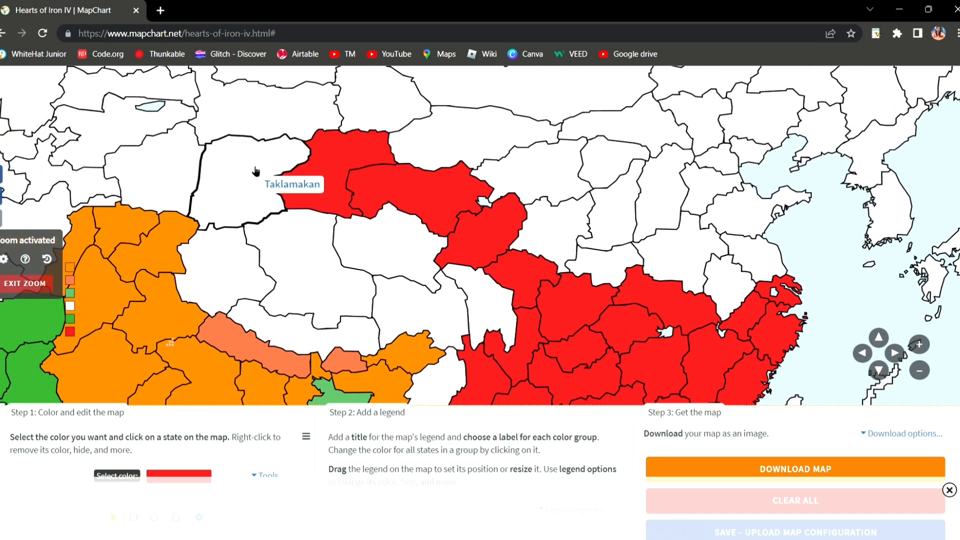
{"action": "left_click", "coordinate": [247, 170]}
{"action": "left_click", "coordinate": [165, 181]}
{"action": "left_click_drag", "start_coordinate": [223, 176], "coordinate": [208, 253]}
{"action": "left_click", "coordinate": [263, 187]}
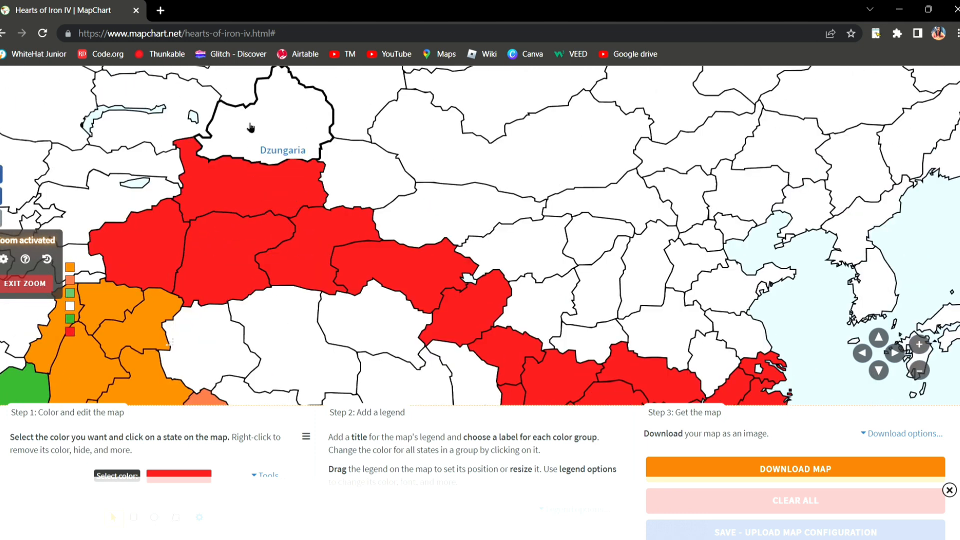
{"action": "left_click", "coordinate": [250, 130]}
{"action": "left_click", "coordinate": [355, 173]}
Paint Shaanxi and the states between it and the northwestern red area red
{"action": "left_click", "coordinate": [459, 210]}
{"action": "left_click", "coordinate": [515, 250]}
{"action": "left_click", "coordinate": [540, 295]}
{"action": "left_click", "coordinate": [597, 280]}
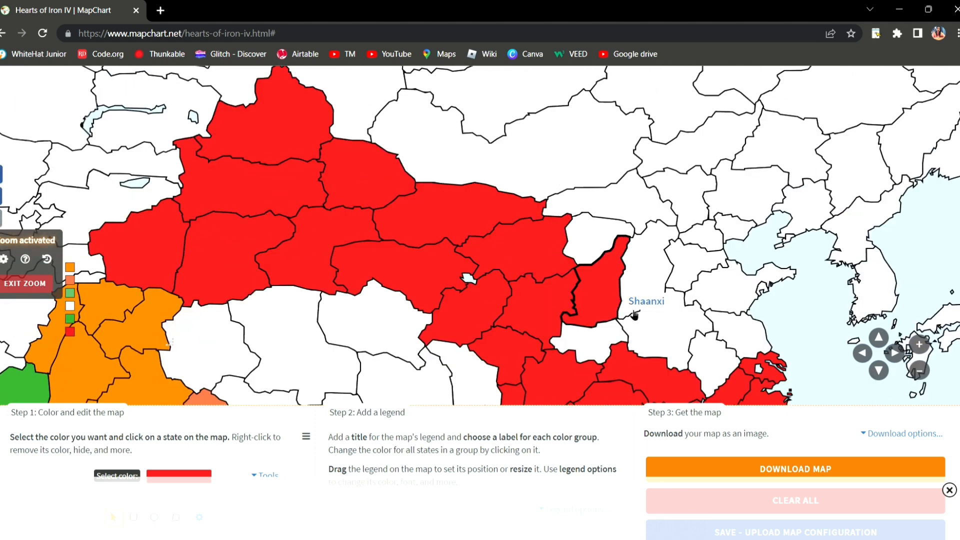
Paint Shandong, the states south of it and the state directly east of Shaanxi red
{"action": "left_click", "coordinate": [665, 325]}
{"action": "left_click", "coordinate": [702, 359]}
{"action": "left_click", "coordinate": [739, 345]}
{"action": "left_click", "coordinate": [760, 300]}
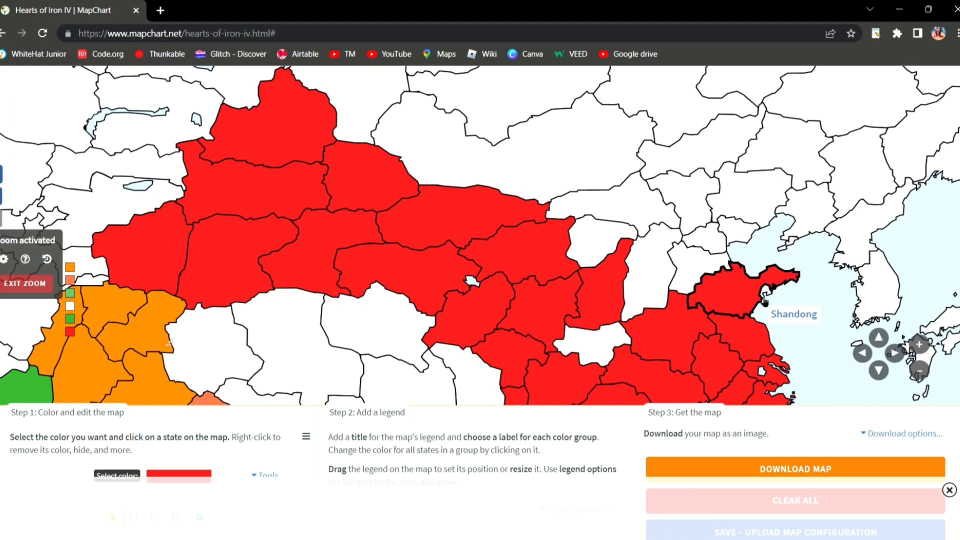
{"action": "left_click", "coordinate": [645, 275]}
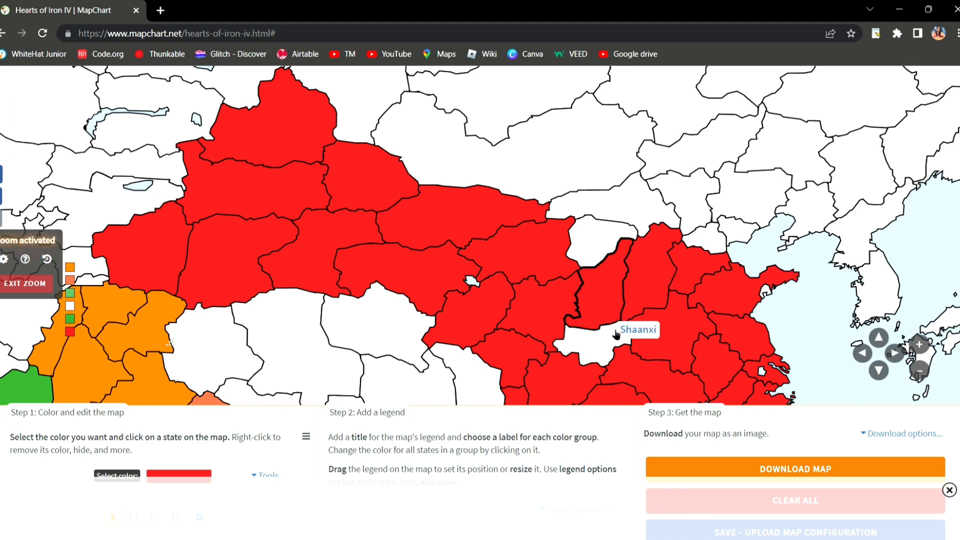
Paint the remaining white states north and south of Shaanxi and the small peninsula tip below Liaotung red
{"action": "left_click", "coordinate": [600, 202]}
{"action": "left_click", "coordinate": [597, 257]}
{"action": "left_click", "coordinate": [599, 376]}
{"action": "left_click", "coordinate": [798, 265]}
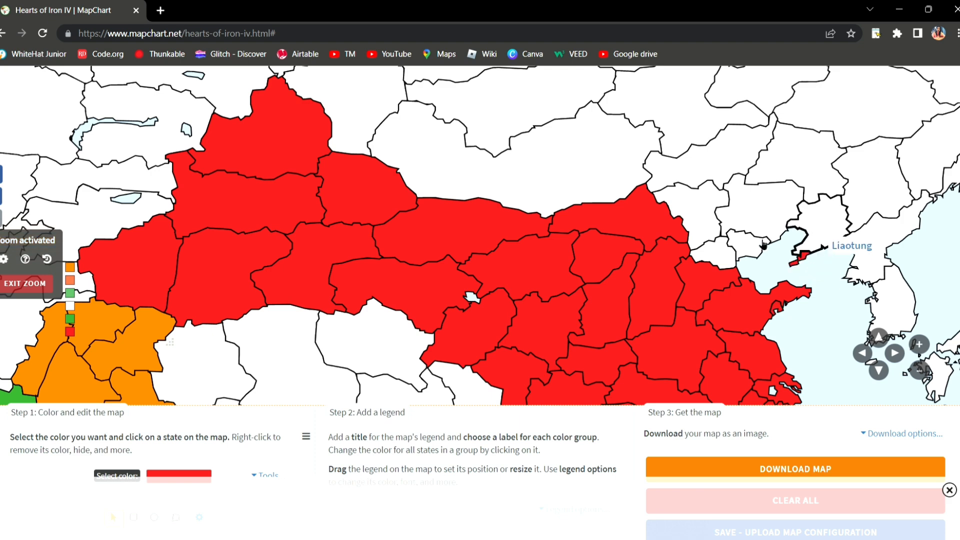
Paint Jehol, Liaoning and the small states southwest and west of Jehol red
{"action": "left_click", "coordinate": [745, 244]}
{"action": "left_click", "coordinate": [714, 256]}
{"action": "left_click", "coordinate": [746, 213]}
{"action": "left_click", "coordinate": [778, 162]}
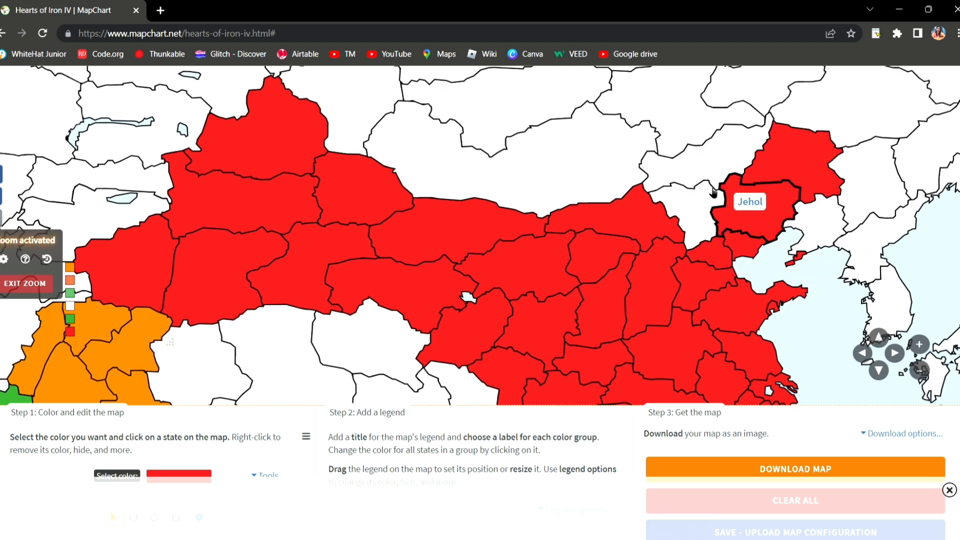
{"action": "left_click", "coordinate": [695, 209]}
{"action": "left_click_drag", "start_coordinate": [873, 295], "coordinate": [762, 341]}
{"action": "left_click", "coordinate": [761, 349]}
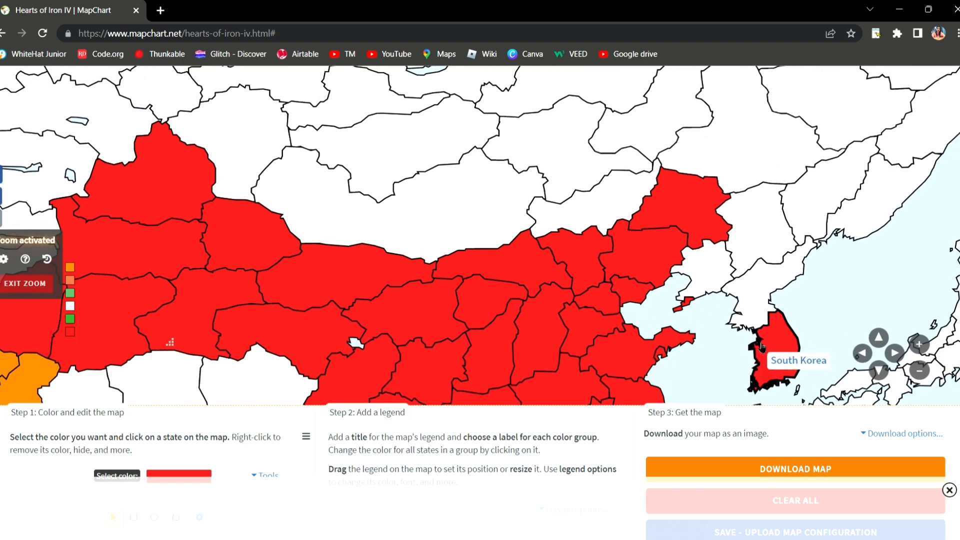
{"action": "right_click", "coordinate": [796, 353]}
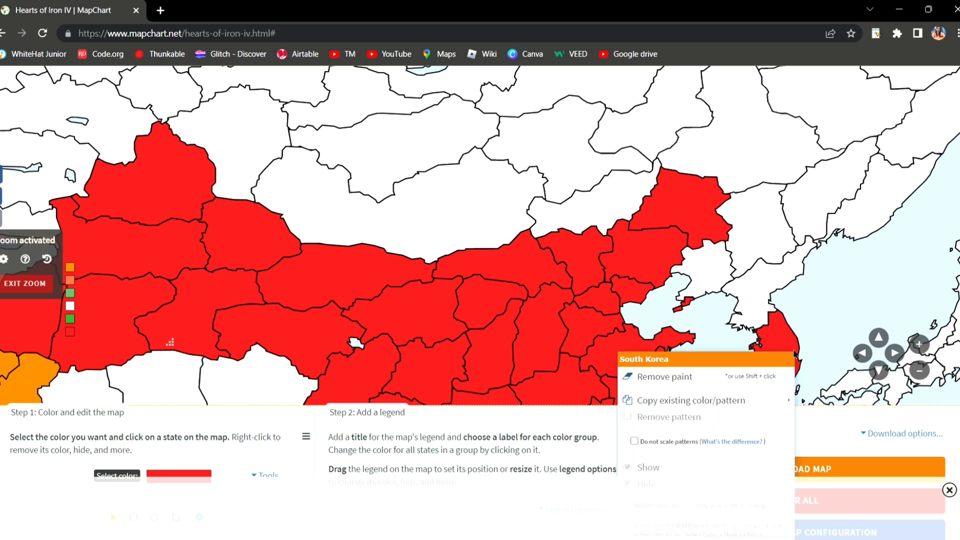
{"action": "left_click", "coordinate": [756, 376]}
Paint Liaotung, Hulunbuir and the other northeastern states around Liaoning red
{"action": "left_click", "coordinate": [716, 269]}
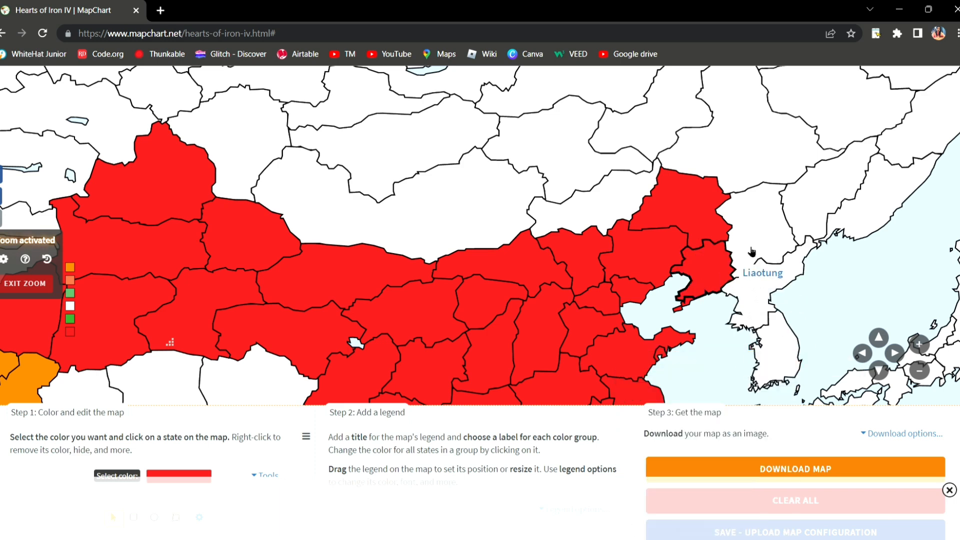
{"action": "left_click", "coordinate": [758, 213]}
{"action": "left_click", "coordinate": [815, 203]}
{"action": "left_click", "coordinate": [765, 142]}
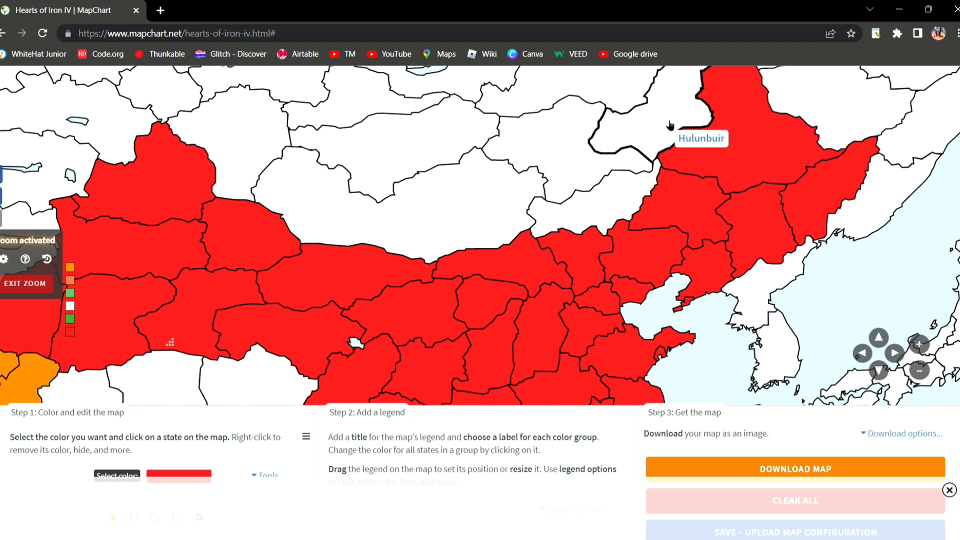
{"action": "left_click", "coordinate": [715, 130]}
{"action": "left_click", "coordinate": [634, 208]}
{"action": "left_click", "coordinate": [819, 114]}
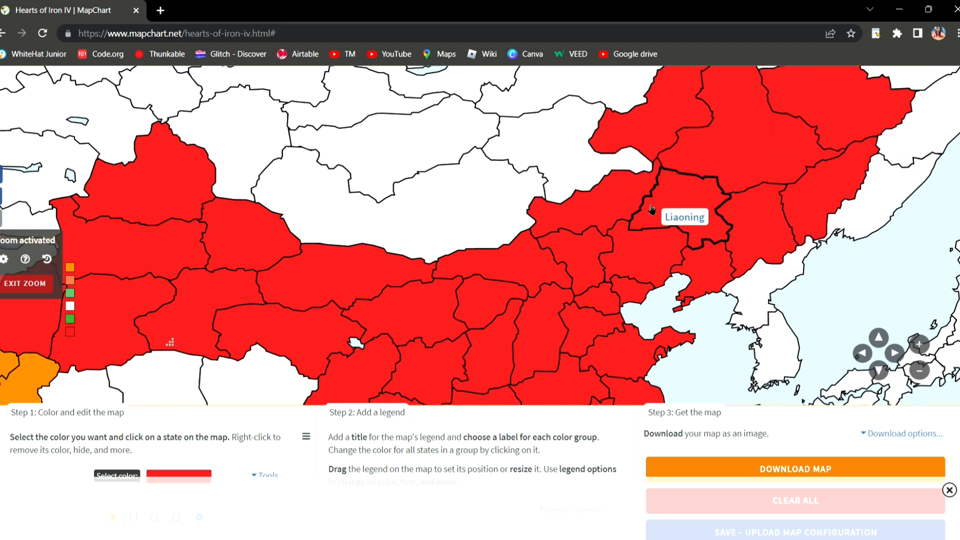
Remove the paint from Birobidzhan
{"action": "left_click_drag", "start_coordinate": [664, 282], "coordinate": [595, 341]}
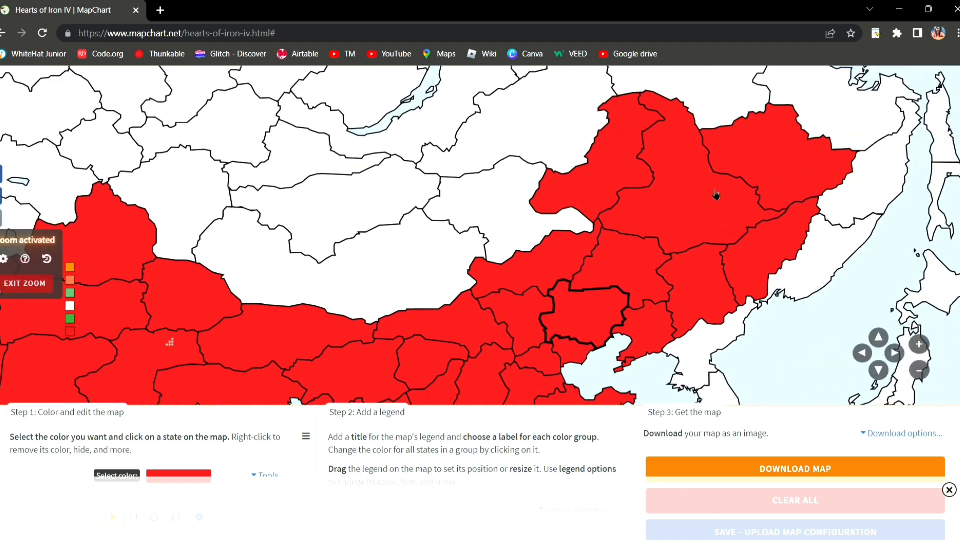
{"action": "right_click", "coordinate": [778, 159]}
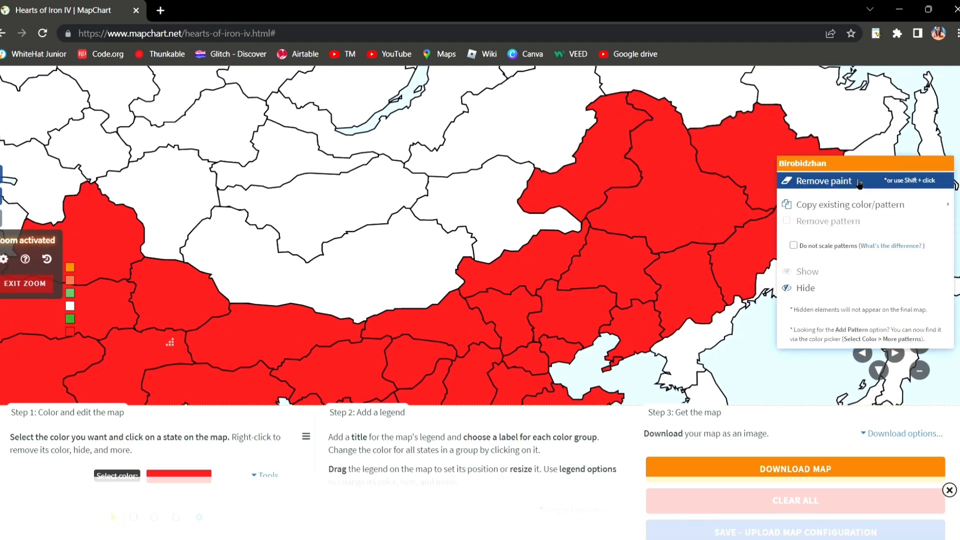
{"action": "left_click", "coordinate": [802, 181]}
Paint Ganzi, on the southwestern edge of the red area, red
{"action": "left_click_drag", "start_coordinate": [472, 296], "coordinate": [738, 102]}
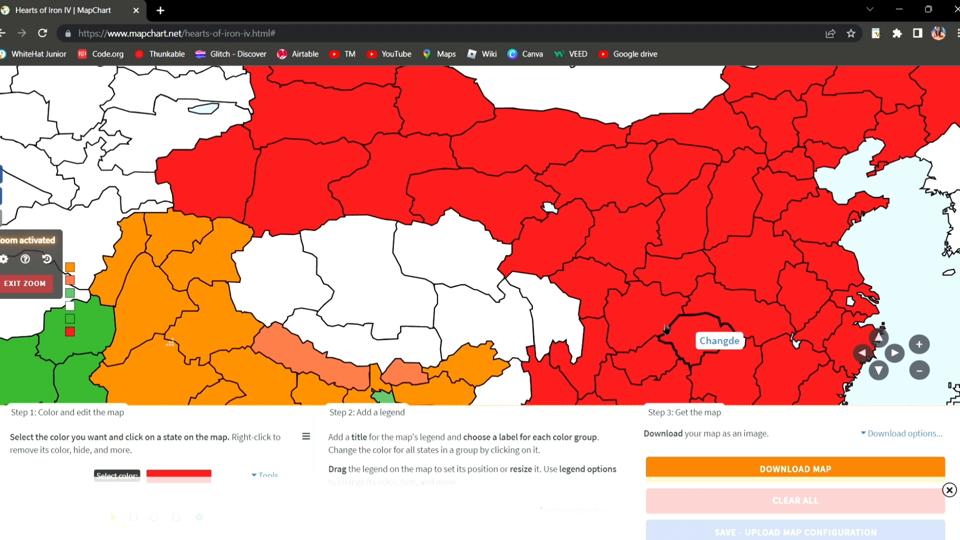
{"action": "left_click_drag", "start_coordinate": [556, 334], "coordinate": [568, 203]}
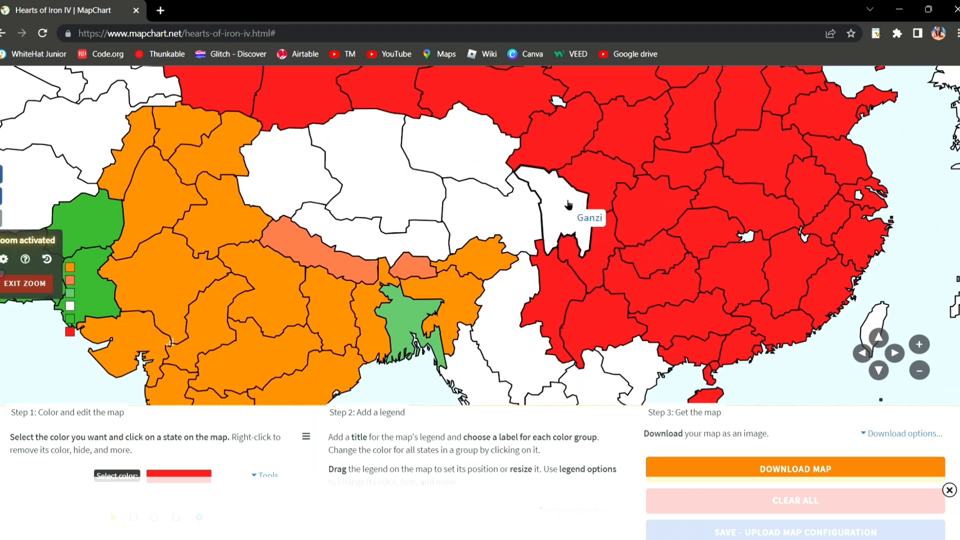
{"action": "left_click", "coordinate": [568, 203]}
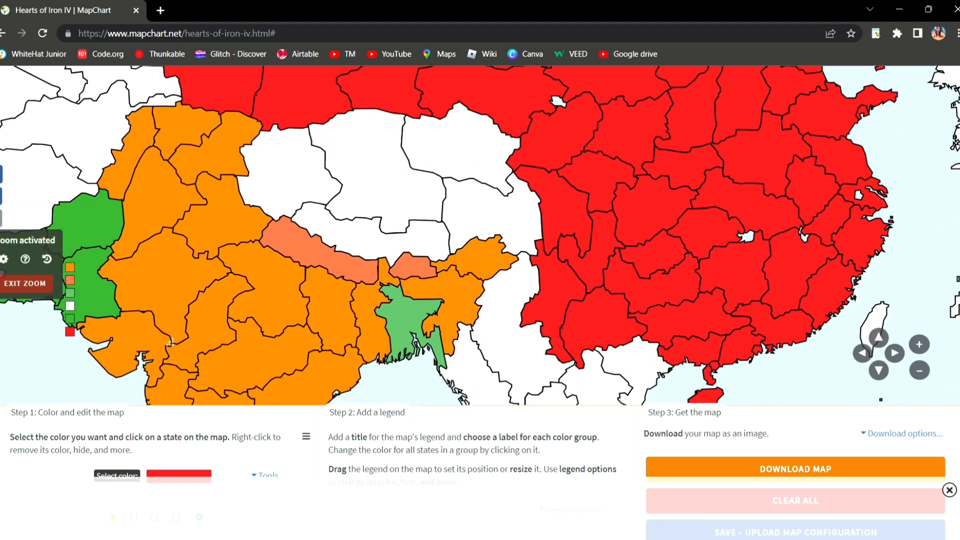
Change the fill color to very light green and paint Nagqu and the four white states around it north of India
{"action": "scroll", "coordinate": [124, 223], "scroll_direction": "down", "scroll_amount": 5}
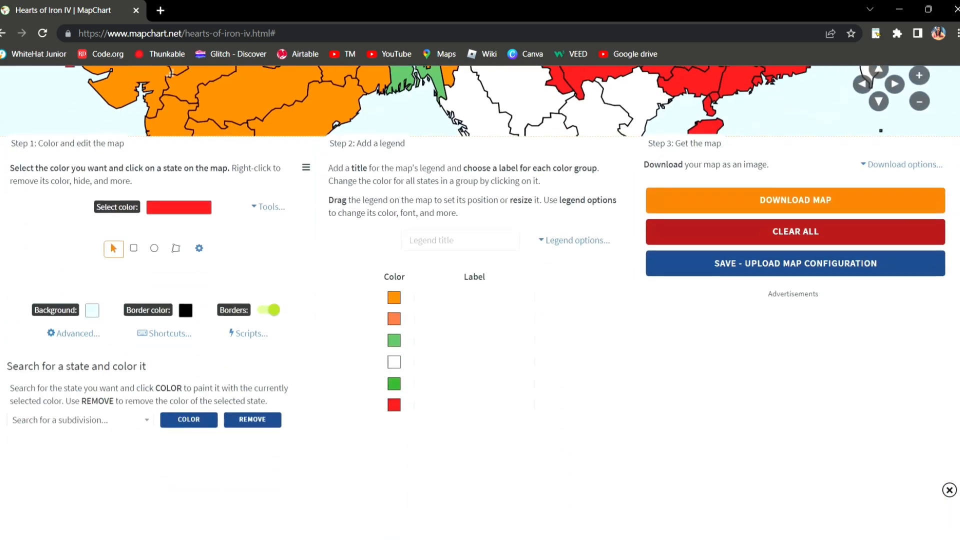
{"action": "left_click", "coordinate": [159, 213]}
{"action": "left_click", "coordinate": [250, 126]}
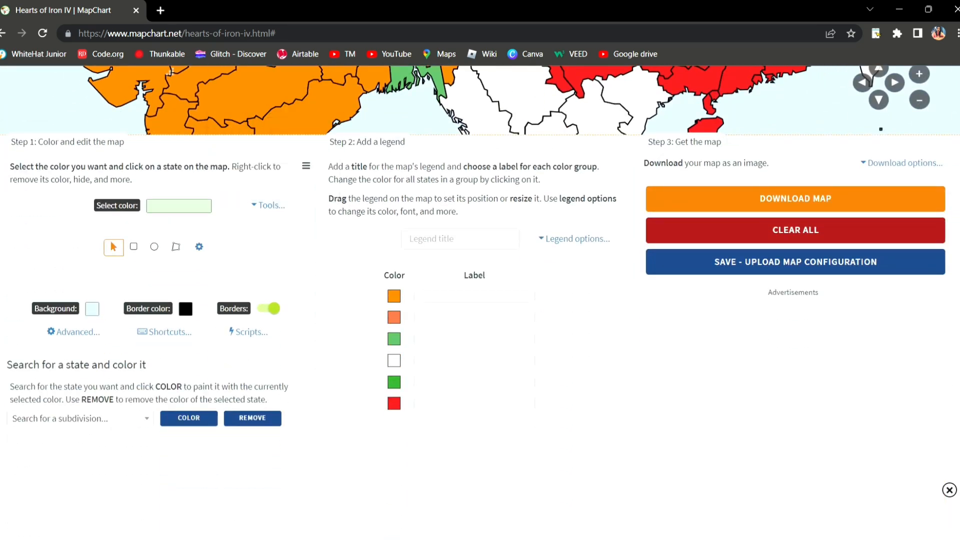
{"action": "scroll", "coordinate": [956, 414], "scroll_direction": "up", "scroll_amount": 5}
{"action": "left_click", "coordinate": [495, 220]}
{"action": "left_click", "coordinate": [469, 153]}
{"action": "left_click", "coordinate": [430, 253]}
{"action": "left_click", "coordinate": [368, 175]}
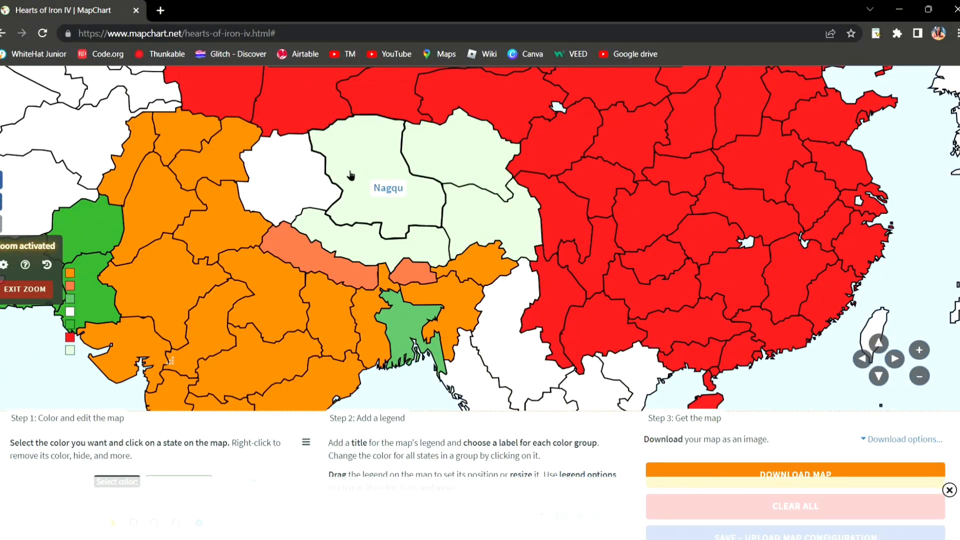
{"action": "left_click", "coordinate": [291, 174]}
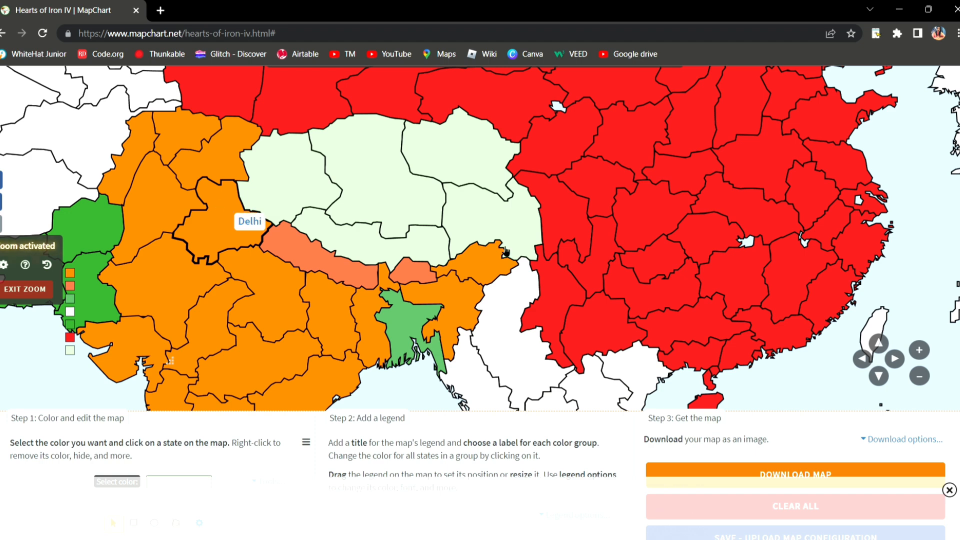
{"action": "scroll", "coordinate": [202, 295], "scroll_direction": "down", "scroll_amount": 3}
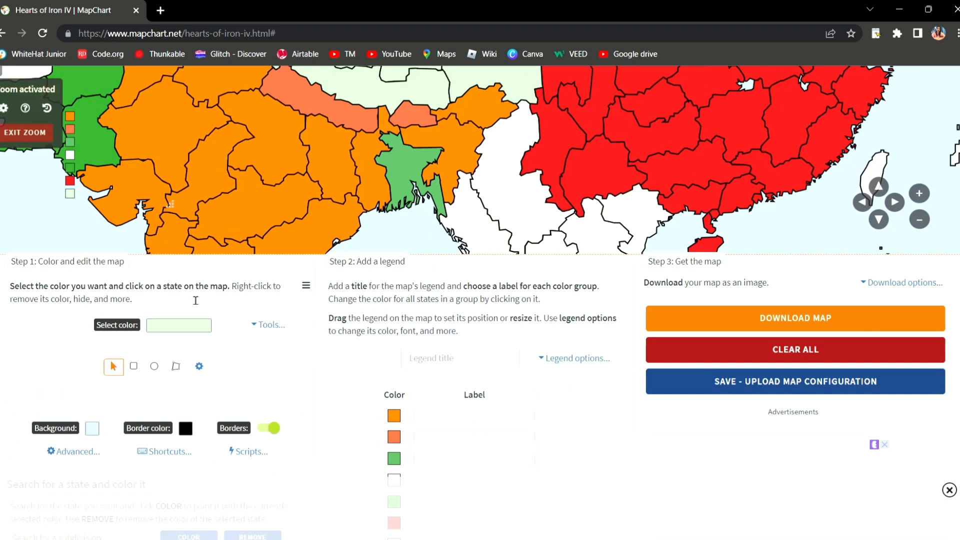
Change the fill color to orange-red and paint Qinghai, the northeastern state of the very light green area
{"action": "left_click", "coordinate": [180, 329]}
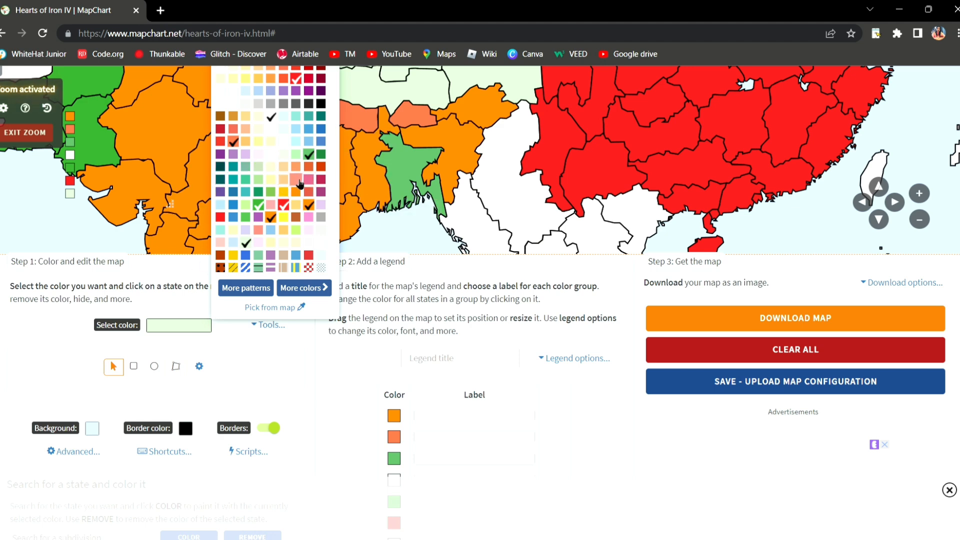
{"action": "left_click", "coordinate": [284, 79]}
{"action": "scroll", "coordinate": [955, 325], "scroll_direction": "up", "scroll_amount": 4}
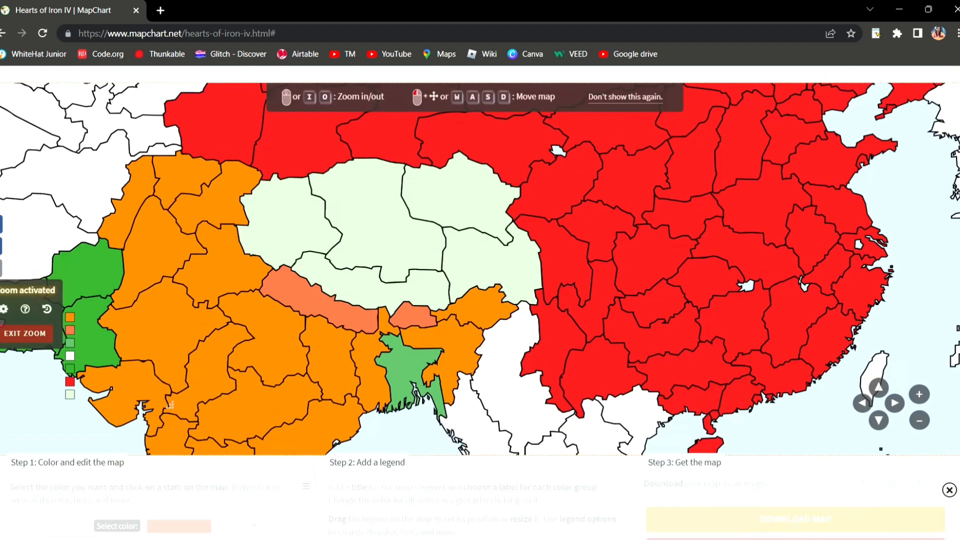
{"action": "left_click", "coordinate": [473, 202]}
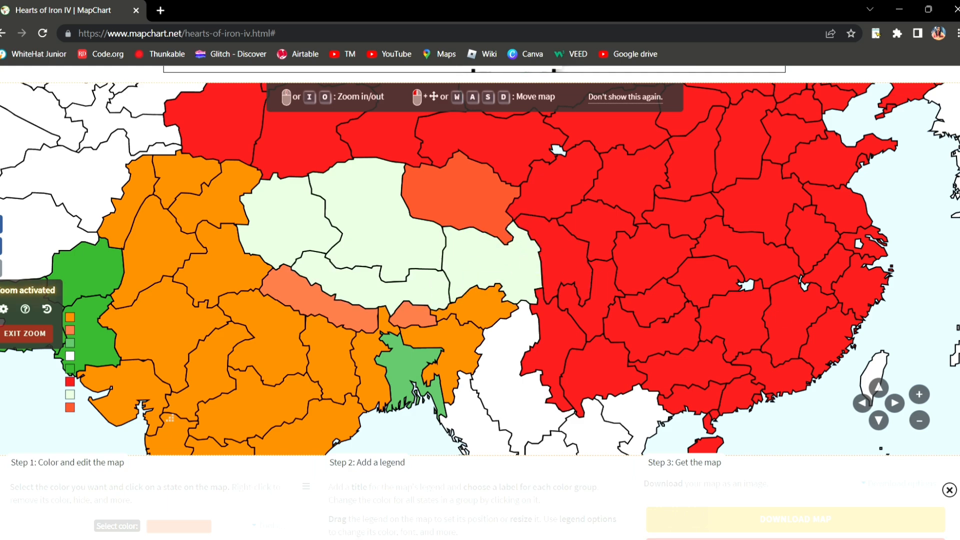
{"action": "scroll", "coordinate": [243, 299], "scroll_direction": "down", "scroll_amount": 6}
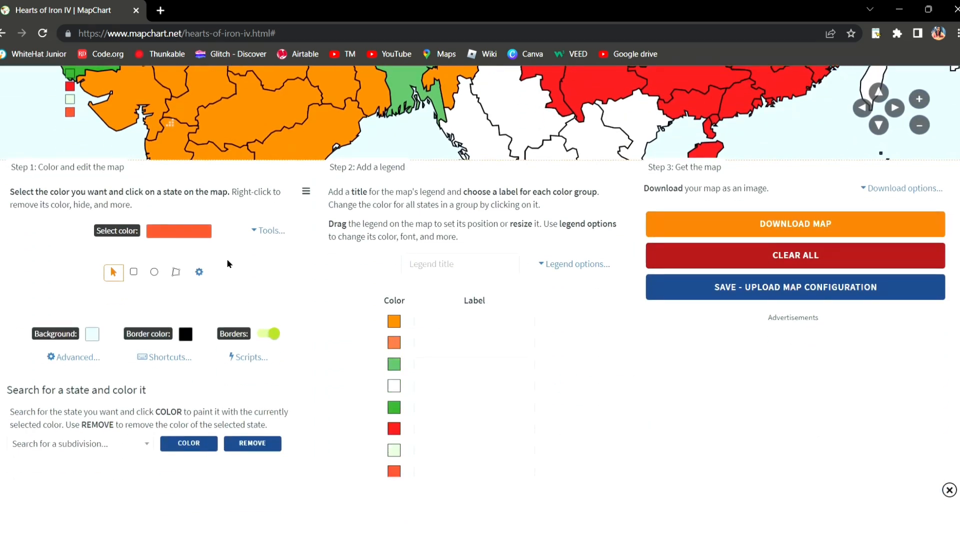
{"action": "left_click", "coordinate": [209, 235]}
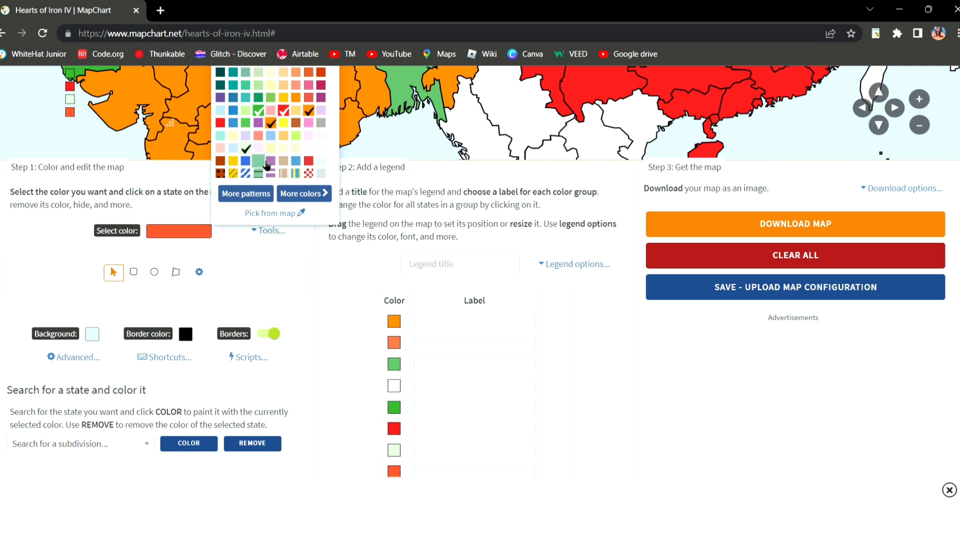
{"action": "left_click", "coordinate": [287, 150]}
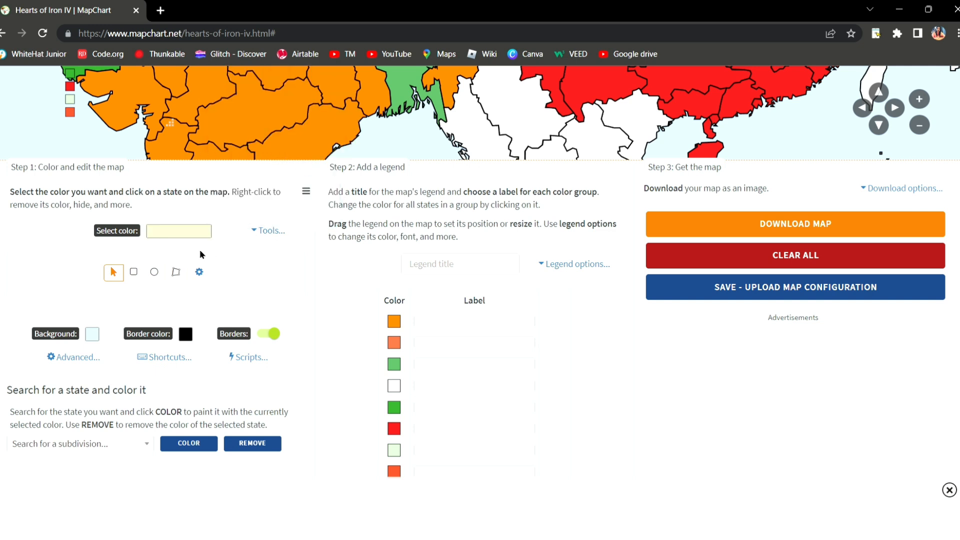
{"action": "left_click", "coordinate": [197, 235]}
{"action": "left_click", "coordinate": [669, 383]}
Recolor the whole very light green state group north of India to light gray
{"action": "left_click", "coordinate": [395, 453]}
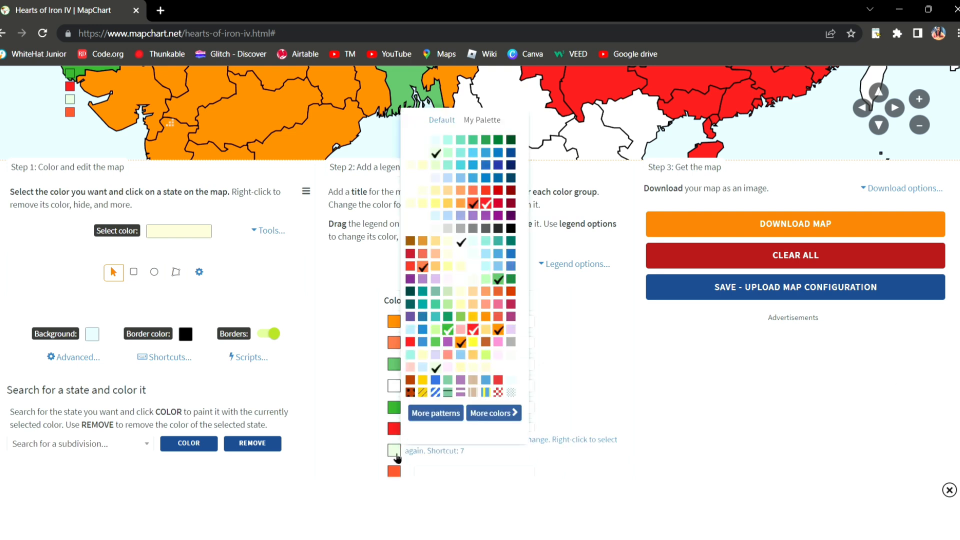
{"action": "double_click", "coordinate": [453, 229]}
Change the fill color to off-white and paint Ganzi, just east of the light gray area
{"action": "left_click", "coordinate": [201, 235]}
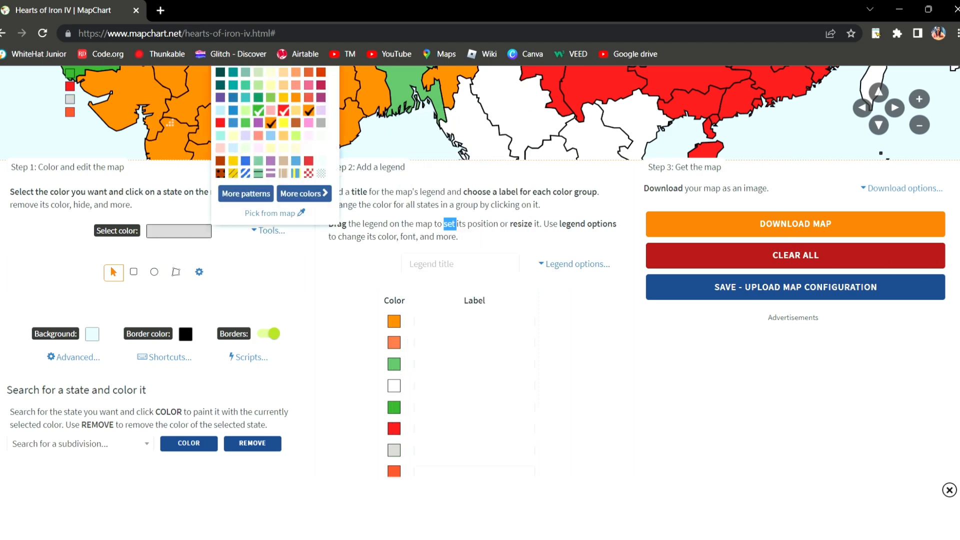
{"action": "scroll", "coordinate": [225, 136], "scroll_direction": "up", "scroll_amount": 3}
{"action": "left_click", "coordinate": [257, 164]}
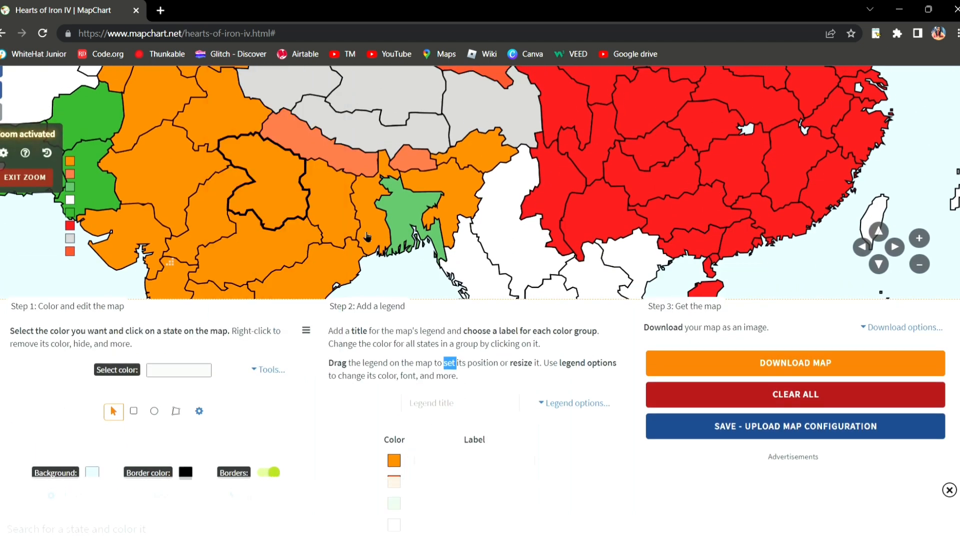
{"action": "scroll", "coordinate": [257, 164], "scroll_direction": "up", "scroll_amount": 4}
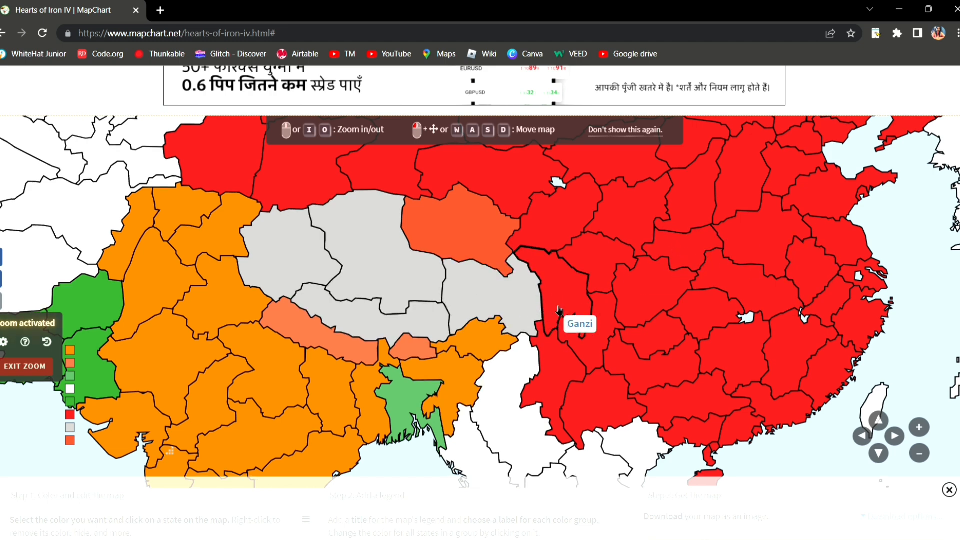
{"action": "left_click", "coordinate": [577, 289]}
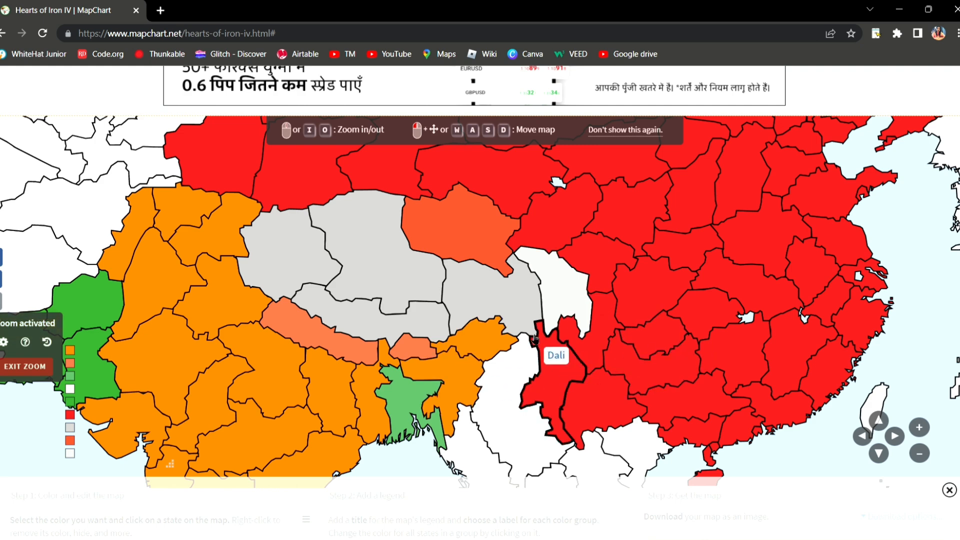
Change the fill color to orange-red and paint Ngari, the westernmost light gray state
{"action": "scroll", "coordinate": [480, 300], "scroll_direction": "down", "scroll_amount": 3}
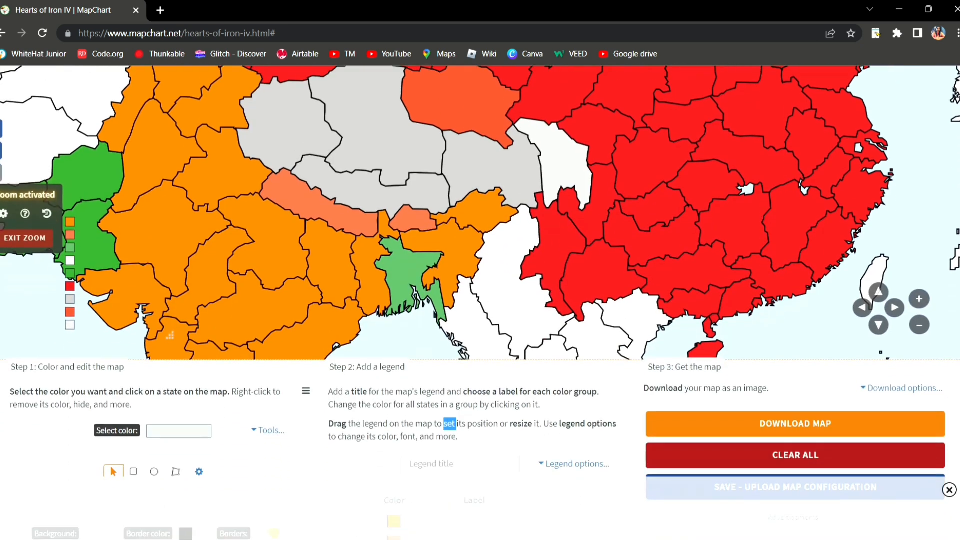
{"action": "left_click", "coordinate": [190, 427]}
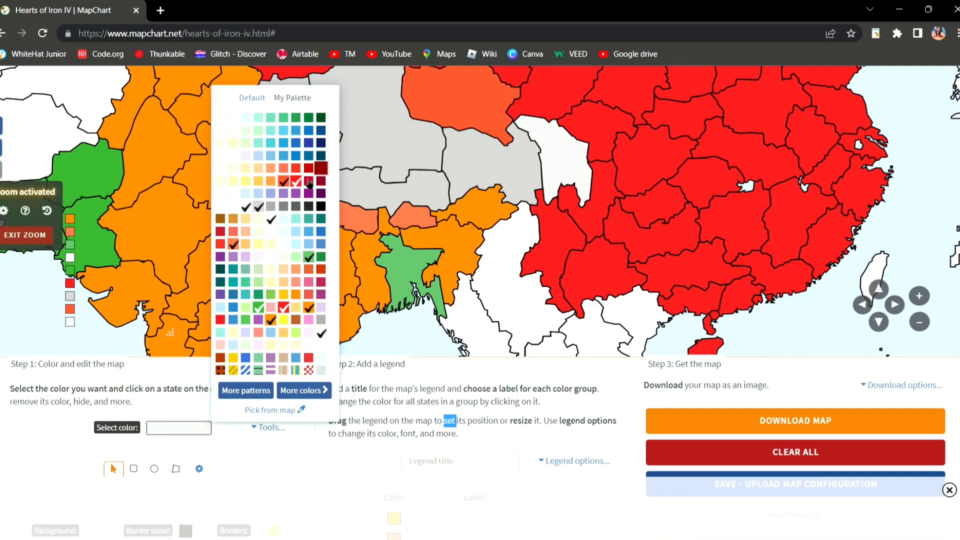
{"action": "left_click", "coordinate": [283, 181]}
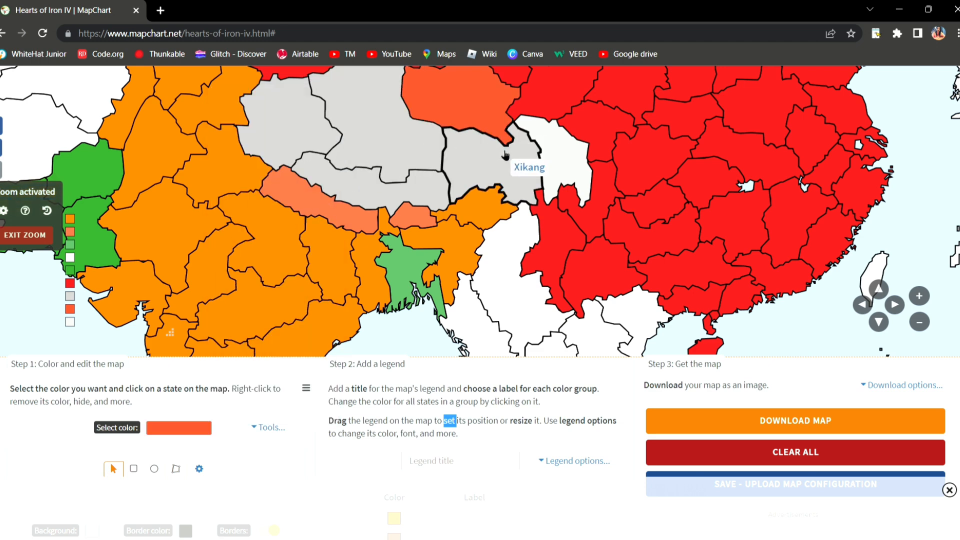
{"action": "scroll", "coordinate": [296, 186], "scroll_direction": "up", "scroll_amount": 3}
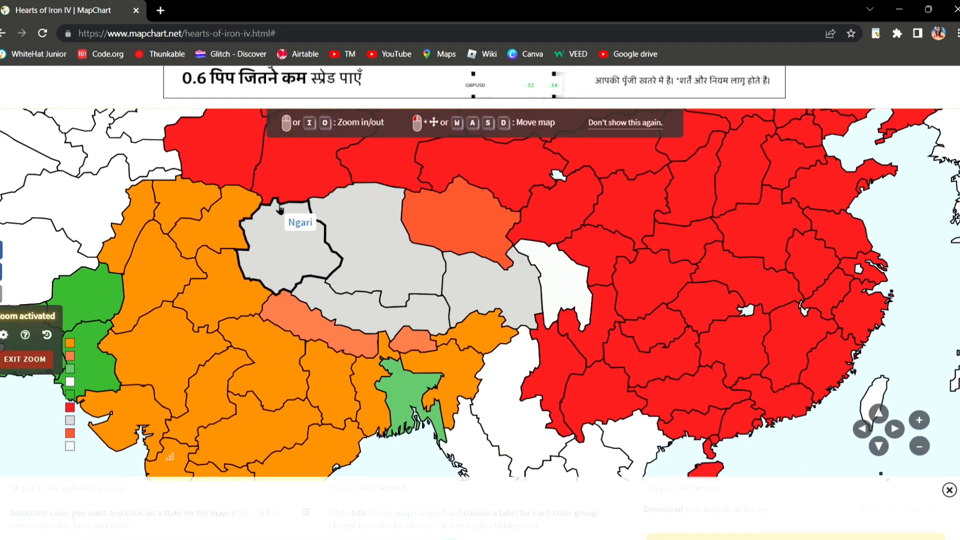
{"action": "left_click", "coordinate": [268, 259]}
Change the fill color to light gray and paint Ngari and Qinghai with it
{"action": "scroll", "coordinate": [179, 385], "scroll_direction": "down", "scroll_amount": 3}
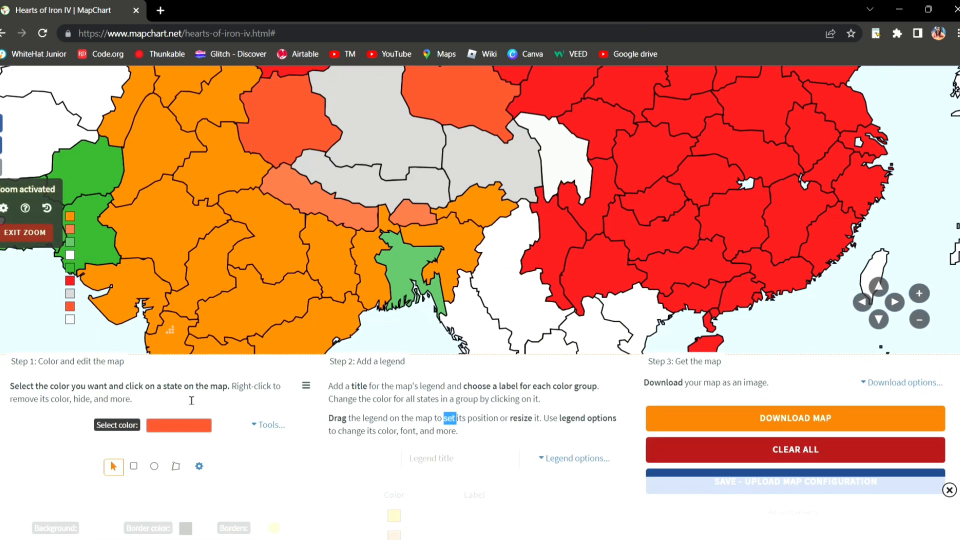
{"action": "left_click", "coordinate": [203, 427]}
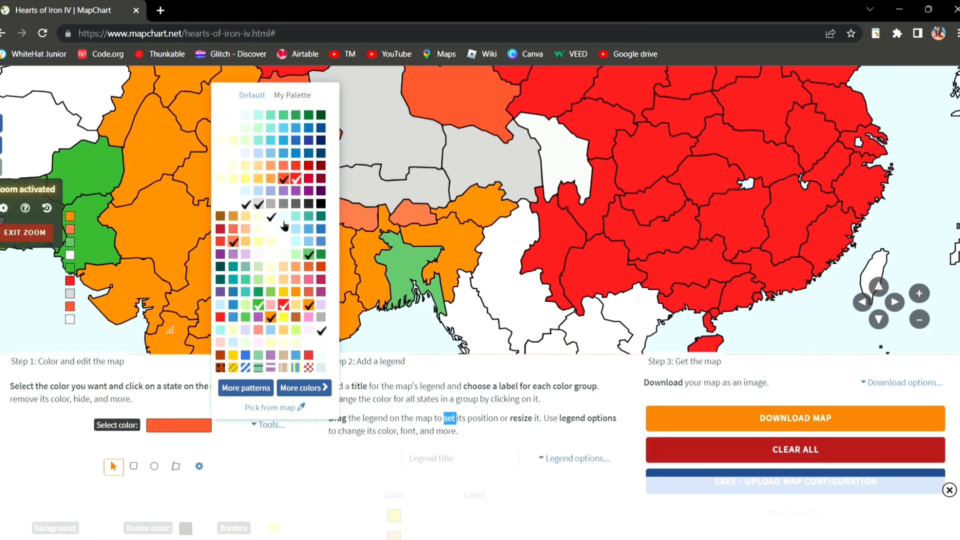
{"action": "left_click", "coordinate": [258, 204]}
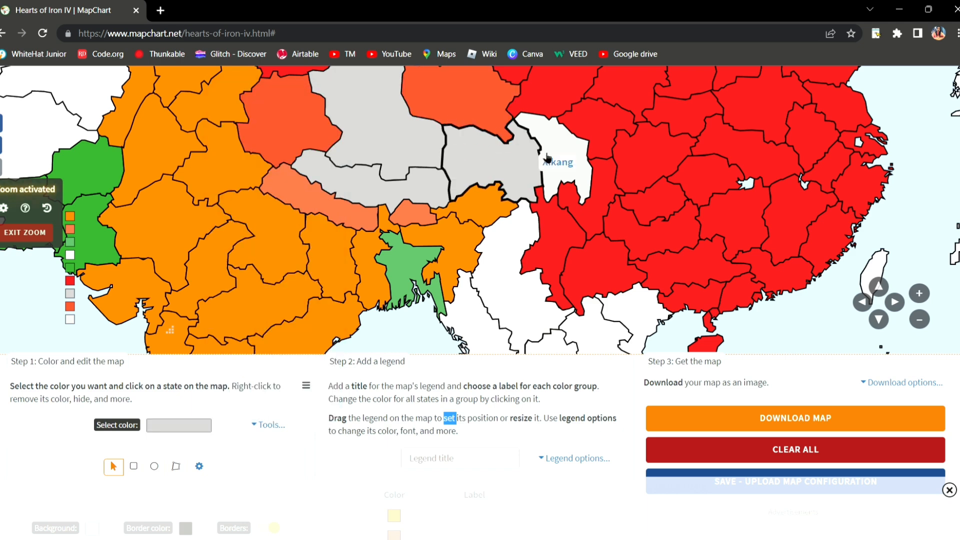
{"action": "scroll", "coordinate": [295, 301], "scroll_direction": "up", "scroll_amount": 3}
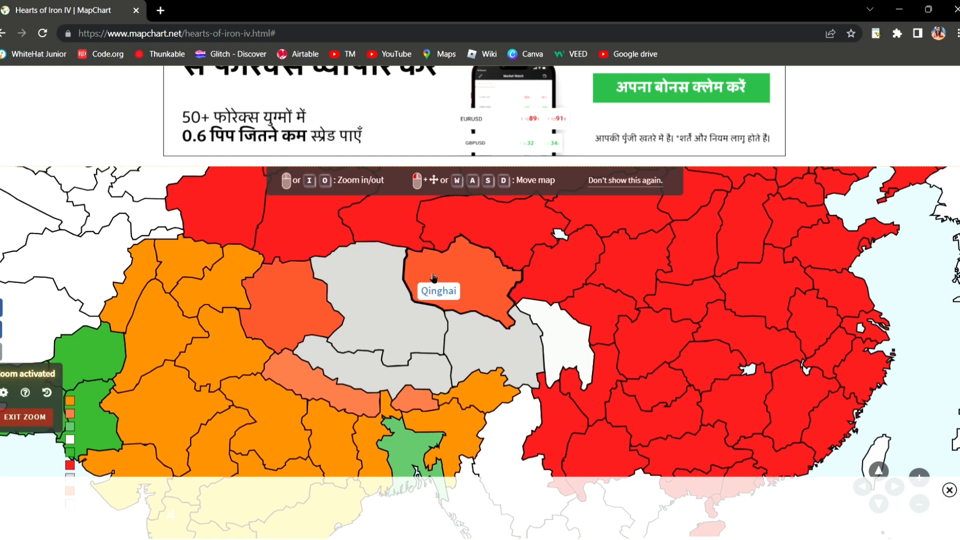
{"action": "left_click", "coordinate": [330, 309]}
{"action": "left_click", "coordinate": [458, 281]}
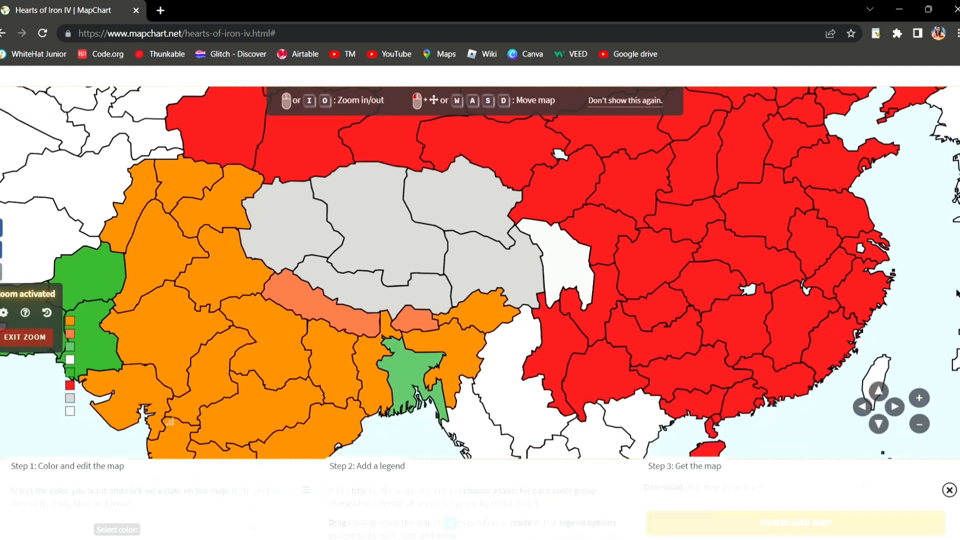
Change the fill color to off-white and paint Dali, the red state south of Ganzi
{"action": "scroll", "coordinate": [480, 270], "scroll_direction": "down", "scroll_amount": 4}
{"action": "left_click", "coordinate": [167, 311]}
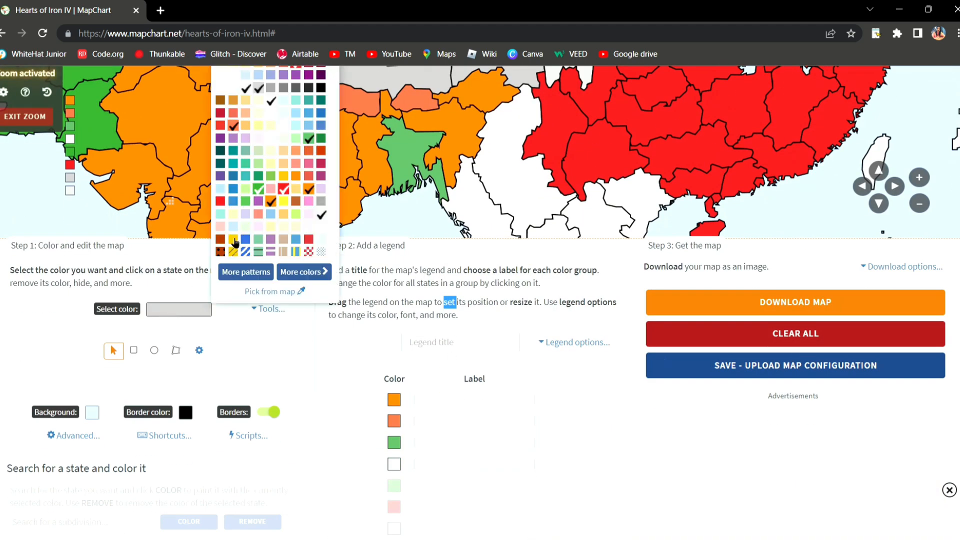
{"action": "left_click", "coordinate": [249, 90]}
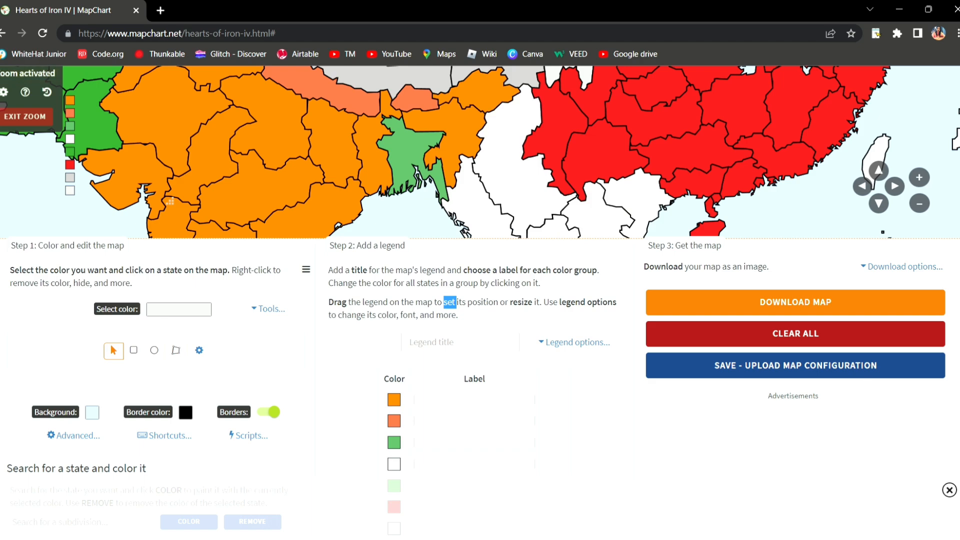
{"action": "scroll", "coordinate": [500, 225], "scroll_direction": "up", "scroll_amount": 5}
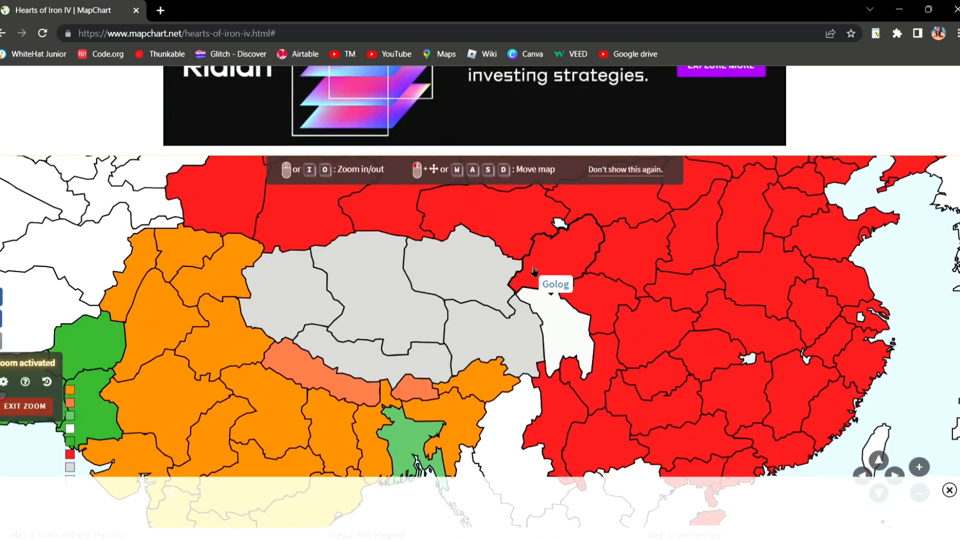
{"action": "left_click", "coordinate": [567, 414]}
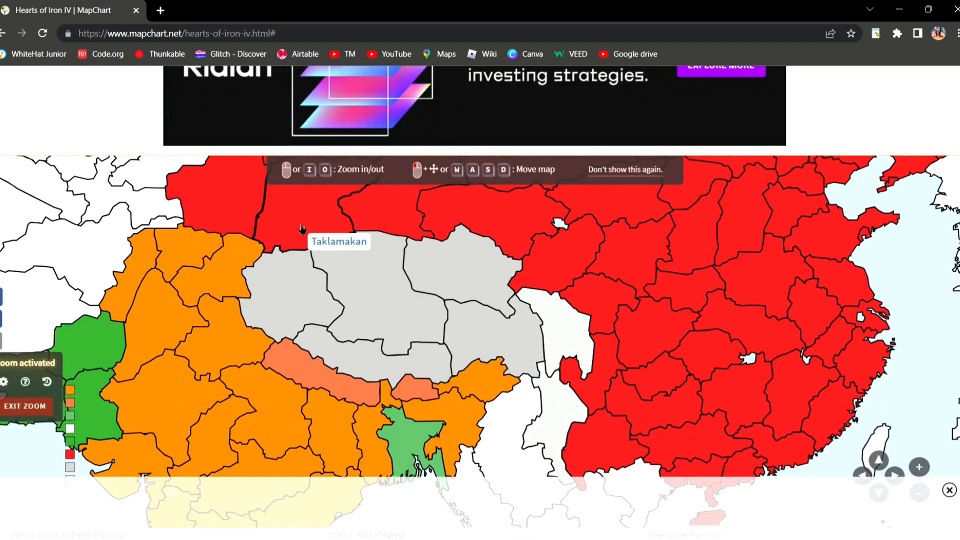
Paint Yunnan and the narrow red state directly north of it off-white
{"action": "scroll", "coordinate": [170, 426], "scroll_direction": "down", "scroll_amount": 2}
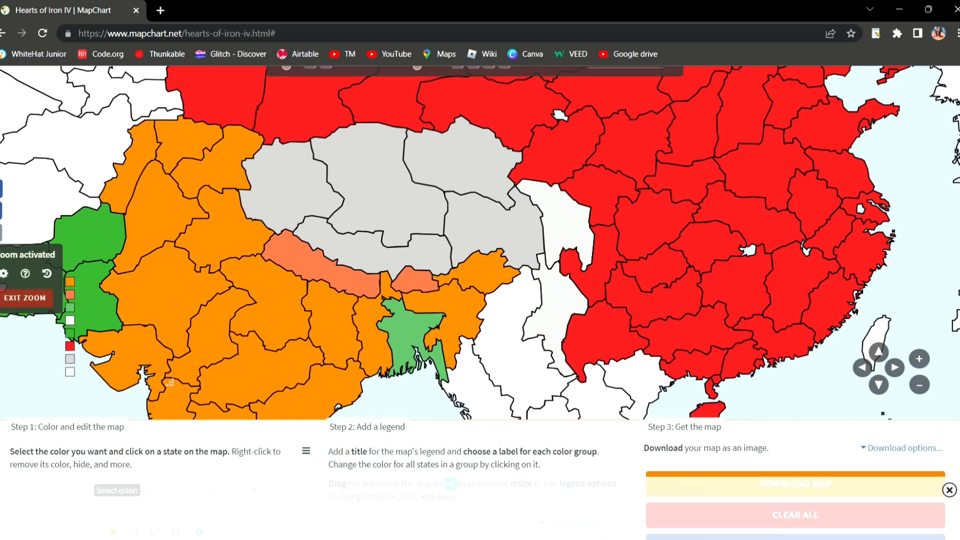
{"action": "scroll", "coordinate": [170, 426], "scroll_direction": "up", "scroll_amount": 1}
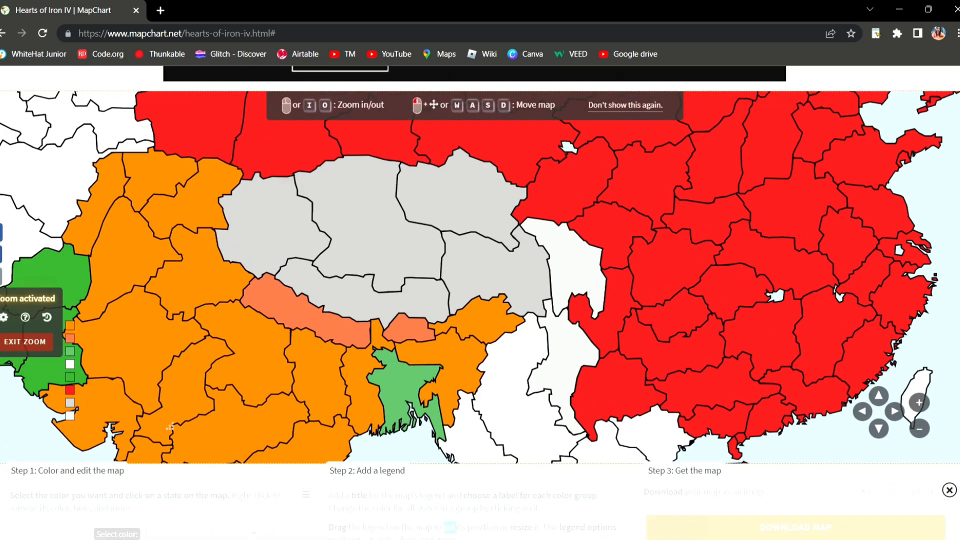
{"action": "left_click", "coordinate": [918, 428]}
{"action": "left_click", "coordinate": [878, 396]}
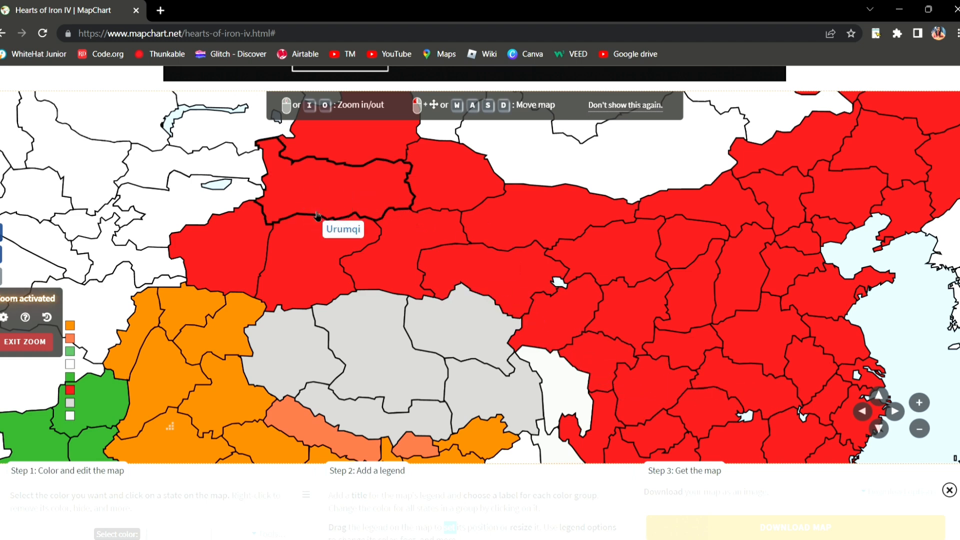
{"action": "scroll", "coordinate": [910, 267], "scroll_direction": "down", "scroll_amount": 3}
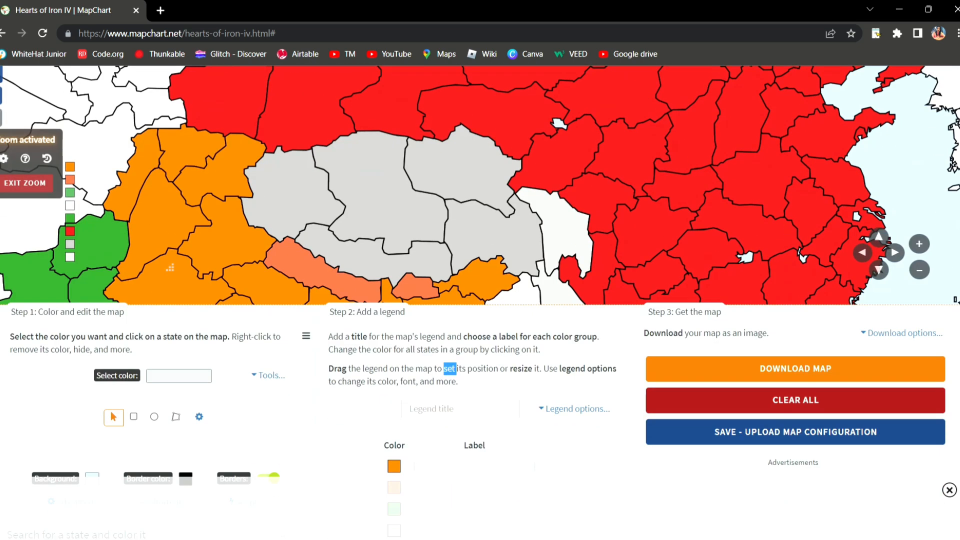
{"action": "scroll", "coordinate": [479, 250], "scroll_direction": "up", "scroll_amount": 2}
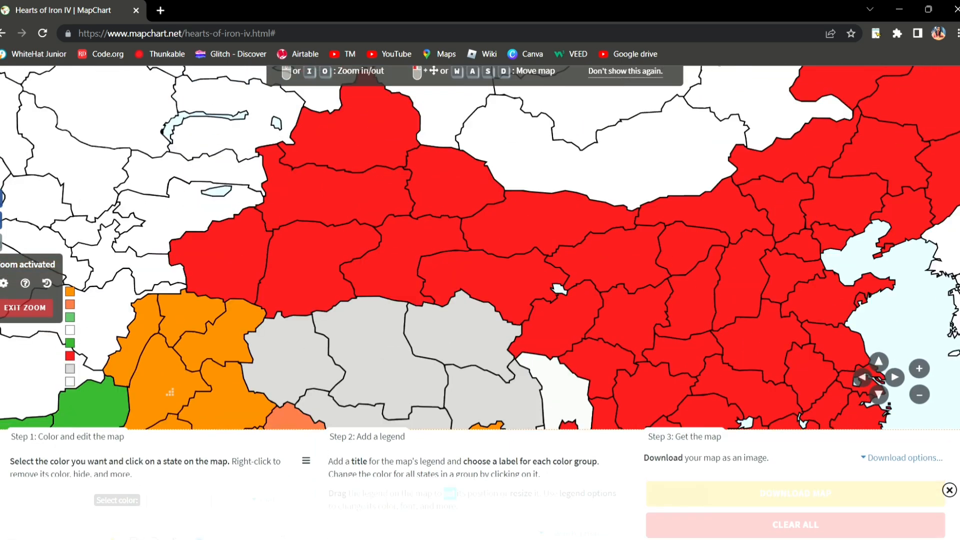
{"action": "key", "text": "s"}
{"action": "key", "text": "s"}
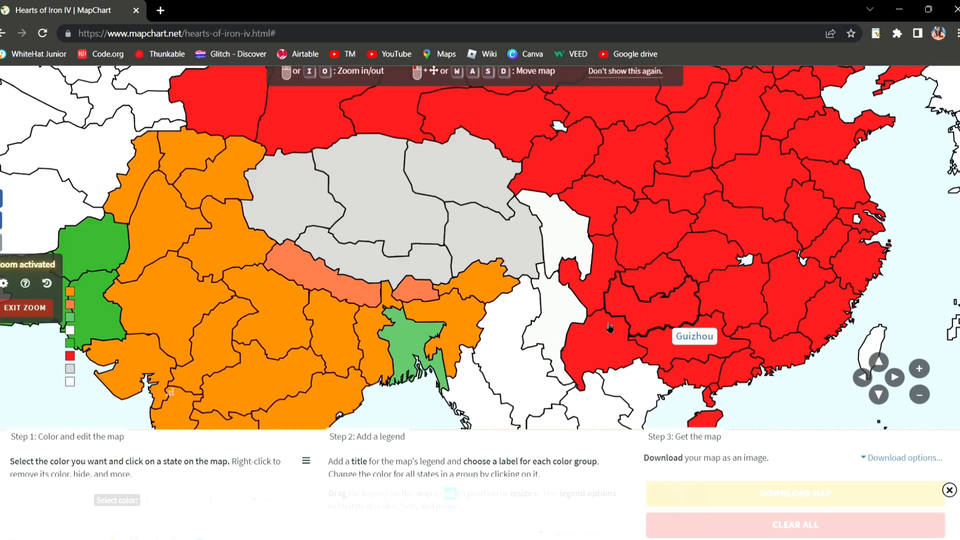
{"action": "left_click", "coordinate": [600, 281]}
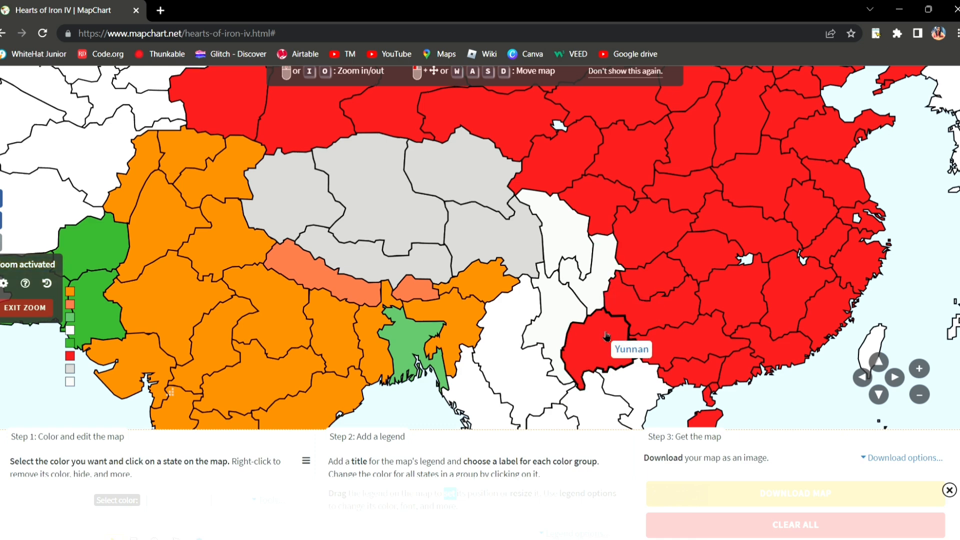
{"action": "left_click", "coordinate": [606, 337]}
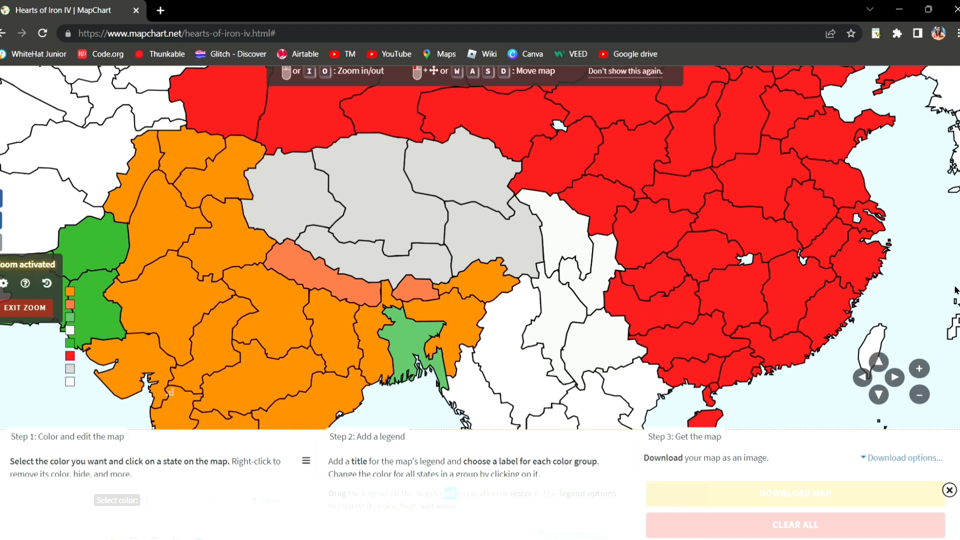
Change the fill color to light gray and paint Ganzi, Dali and the narrow off-white state directly north of Yunnan
{"action": "scroll", "coordinate": [947, 294], "scroll_direction": "down", "scroll_amount": 3}
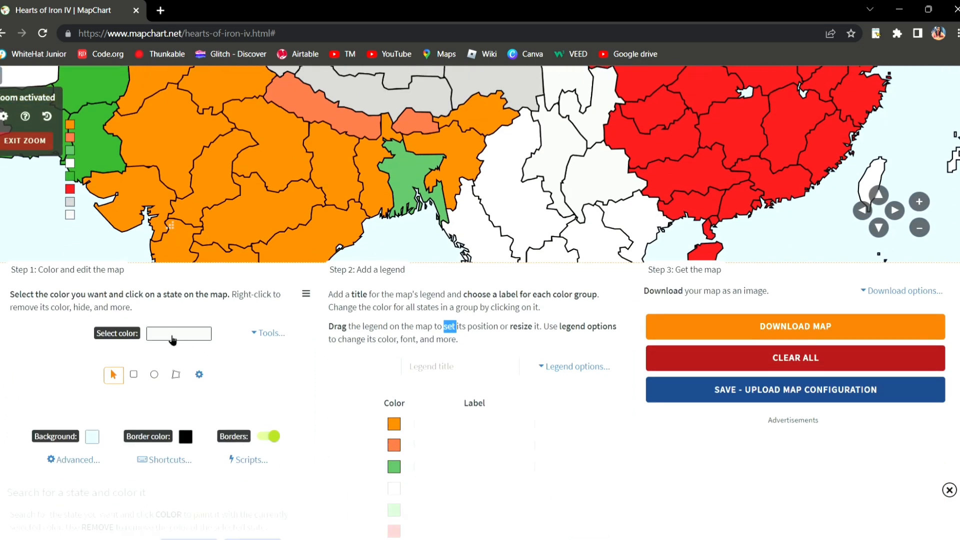
{"action": "left_click", "coordinate": [172, 335]}
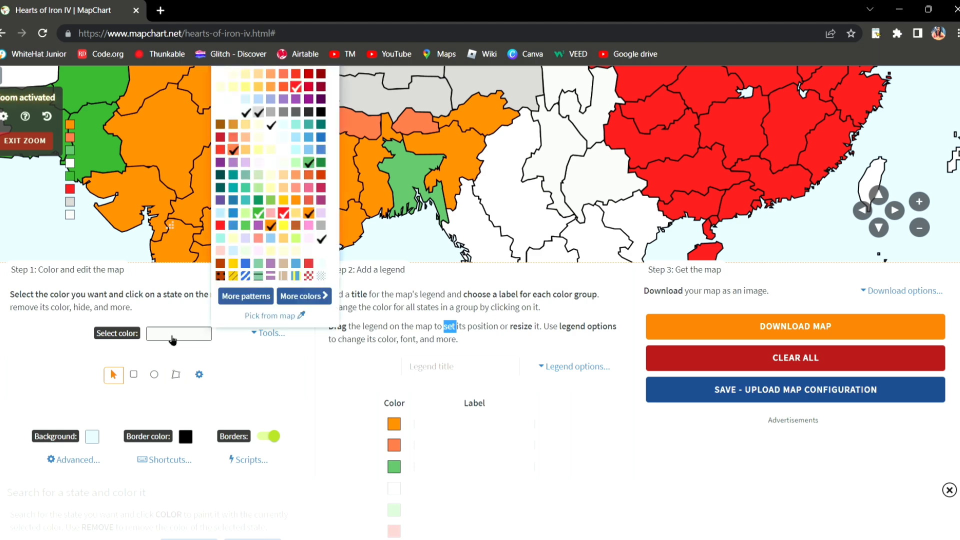
{"action": "left_click", "coordinate": [258, 111]}
{"action": "scroll", "coordinate": [938, 310], "scroll_direction": "up", "scroll_amount": 5}
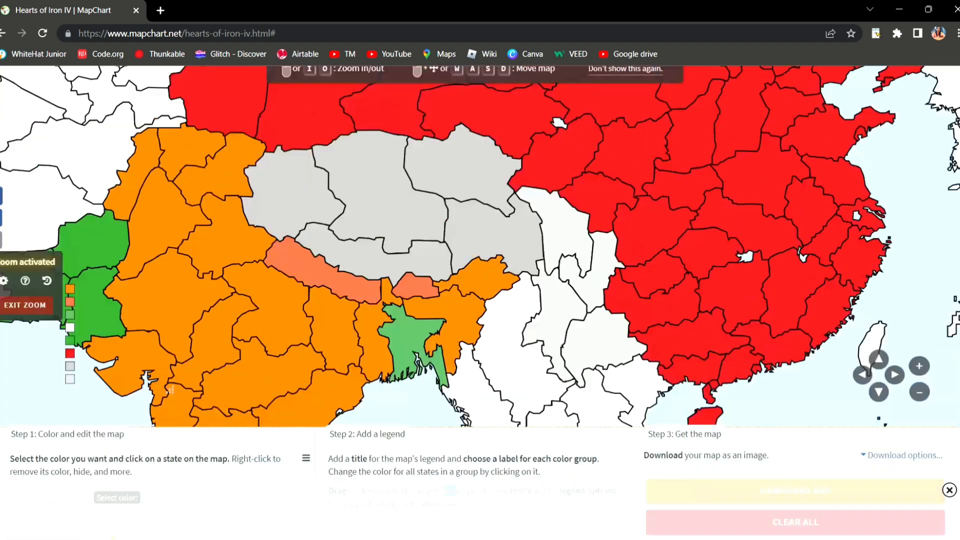
{"action": "left_click", "coordinate": [557, 326]}
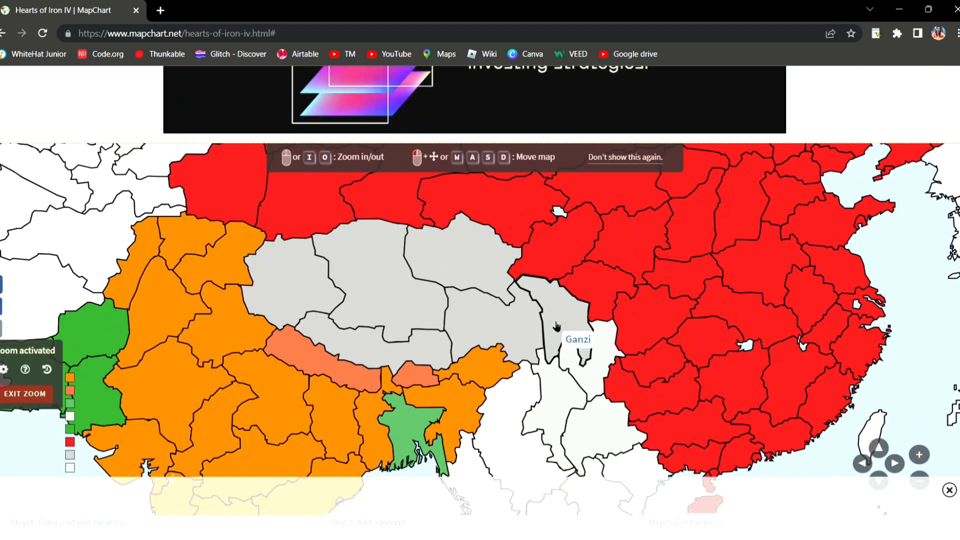
{"action": "left_click", "coordinate": [578, 361]}
{"action": "left_click", "coordinate": [543, 380]}
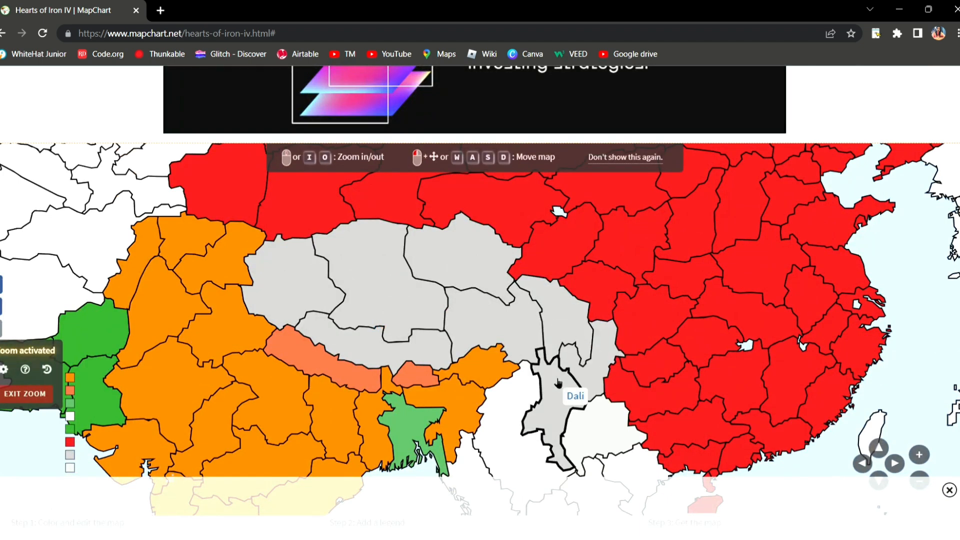
Change the fill color to bright red and paint Yunnan with it
{"action": "scroll", "coordinate": [242, 495], "scroll_direction": "down", "scroll_amount": 2}
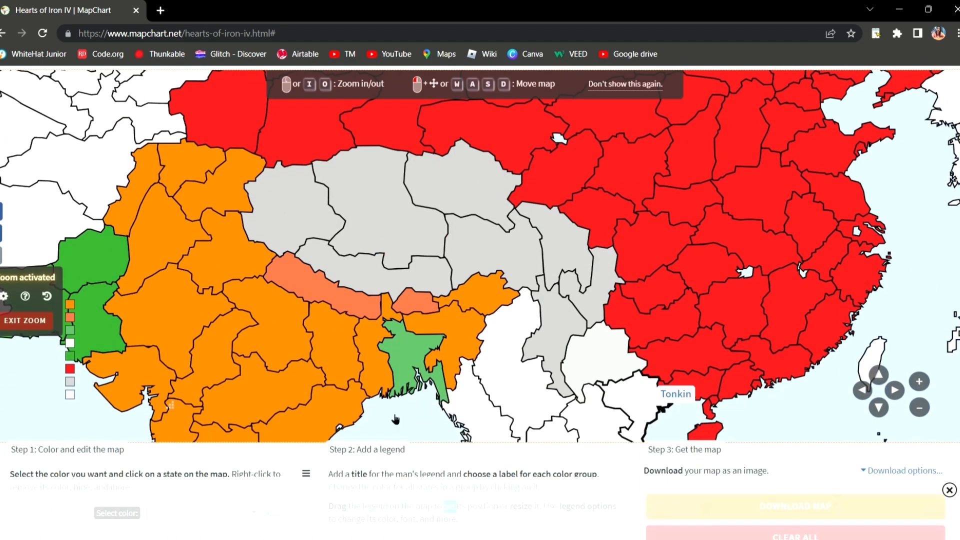
{"action": "scroll", "coordinate": [240, 354], "scroll_direction": "down", "scroll_amount": 2}
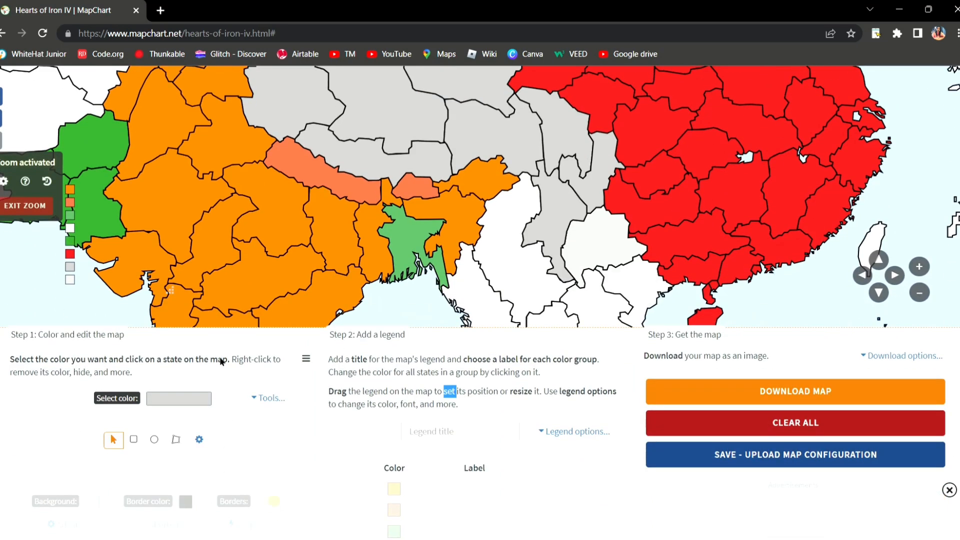
{"action": "left_click", "coordinate": [178, 403]}
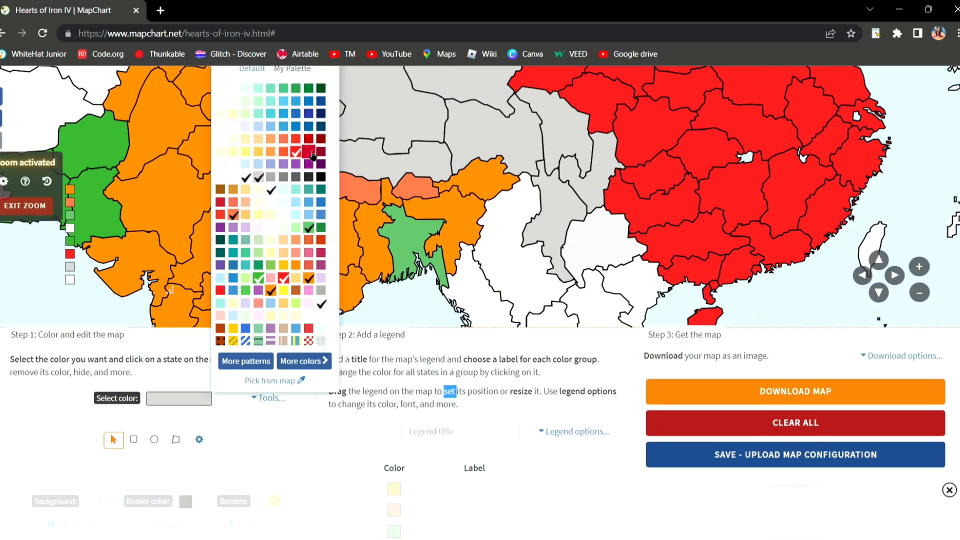
{"action": "left_click", "coordinate": [296, 151]}
{"action": "left_click", "coordinate": [614, 241]}
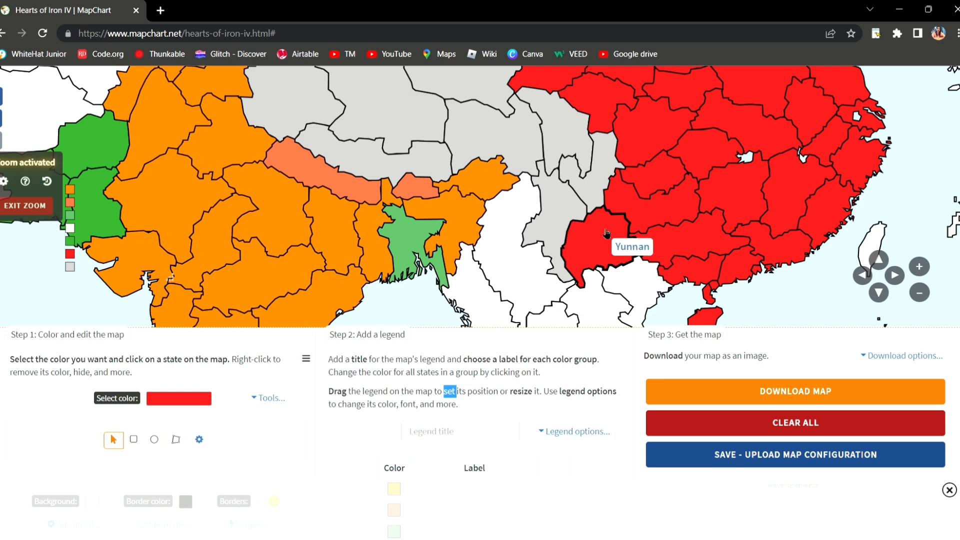
Change the fill color to dark orange and paint Burma and Mandalay, the two white states east of India
{"action": "scroll", "coordinate": [606, 234], "scroll_direction": "up", "scroll_amount": 3}
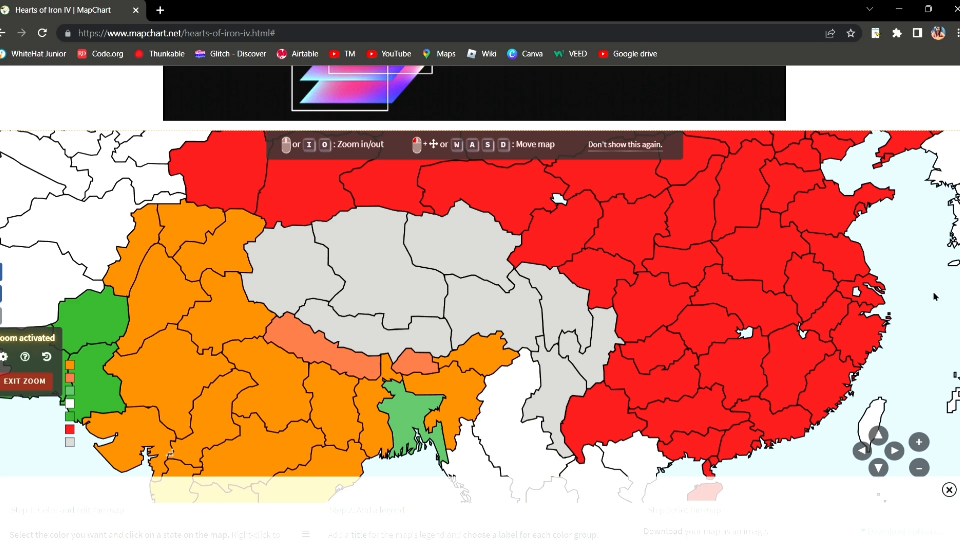
{"action": "scroll", "coordinate": [918, 313], "scroll_direction": "down", "scroll_amount": 3}
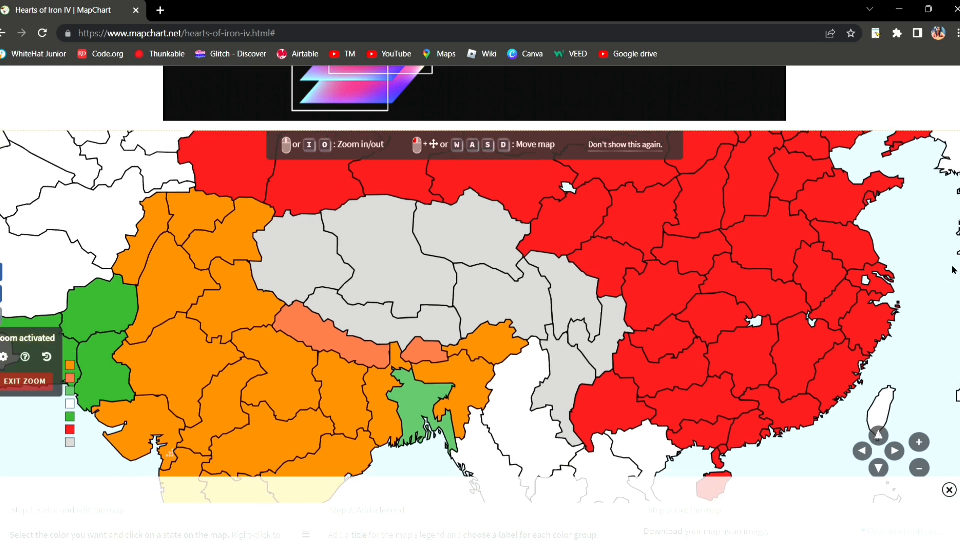
{"action": "left_click_drag", "start_coordinate": [790, 418], "coordinate": [890, 441]}
{"action": "left_click_drag", "start_coordinate": [547, 459], "coordinate": [470, 321]}
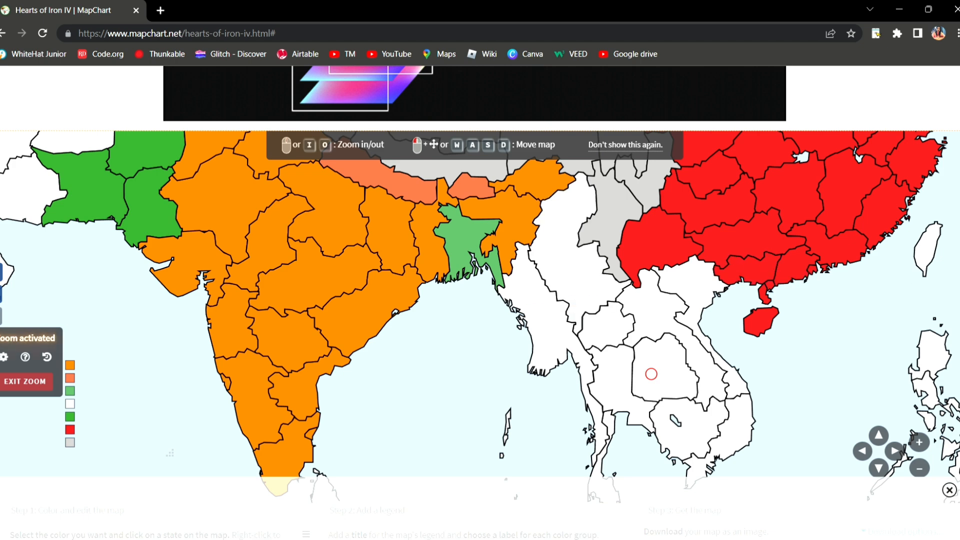
{"action": "scroll", "coordinate": [480, 280], "scroll_direction": "down", "scroll_amount": 4}
{"action": "left_click", "coordinate": [186, 367]}
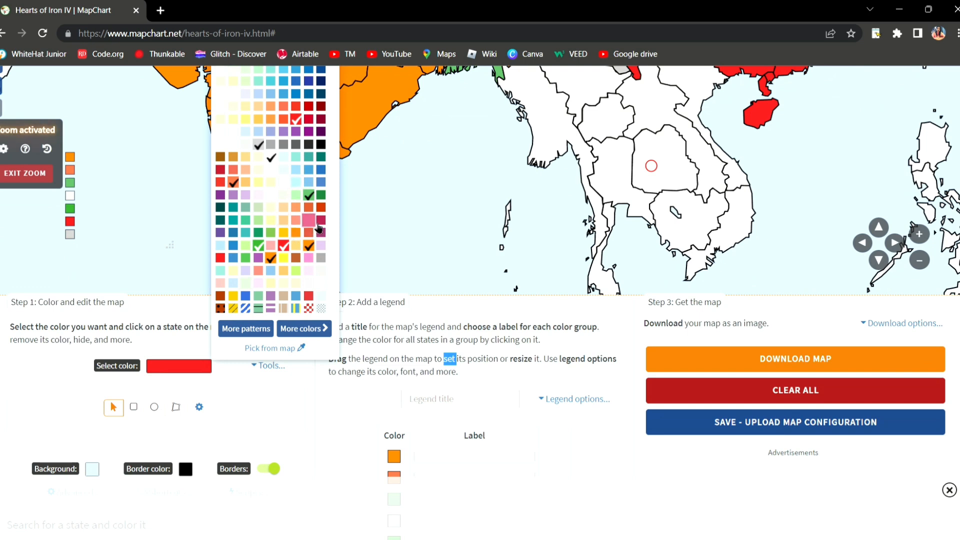
{"action": "left_click", "coordinate": [308, 207]}
{"action": "left_click", "coordinate": [522, 165]}
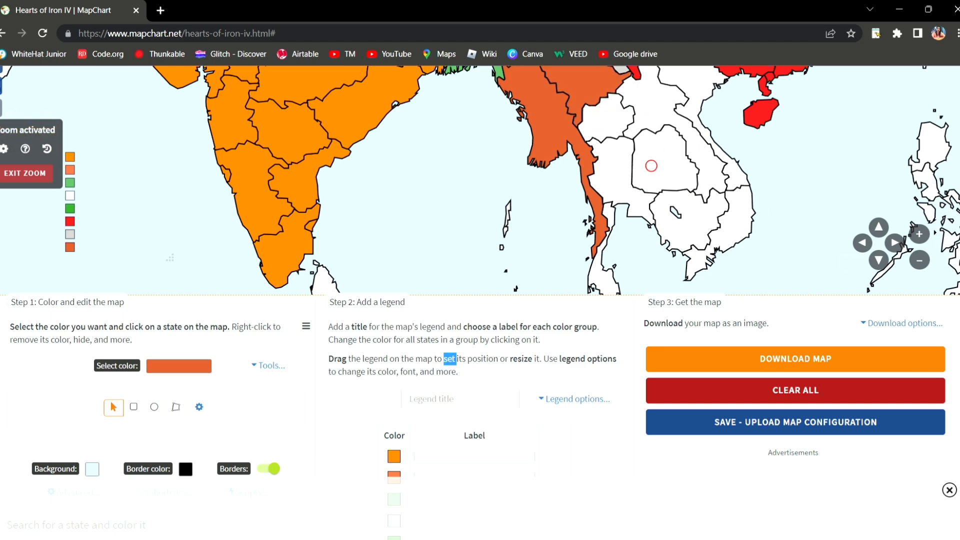
Change the fill color to light orange and paint Arunachal Pradesh and Assam with it
{"action": "scroll", "coordinate": [480, 300], "scroll_direction": "up", "scroll_amount": 5}
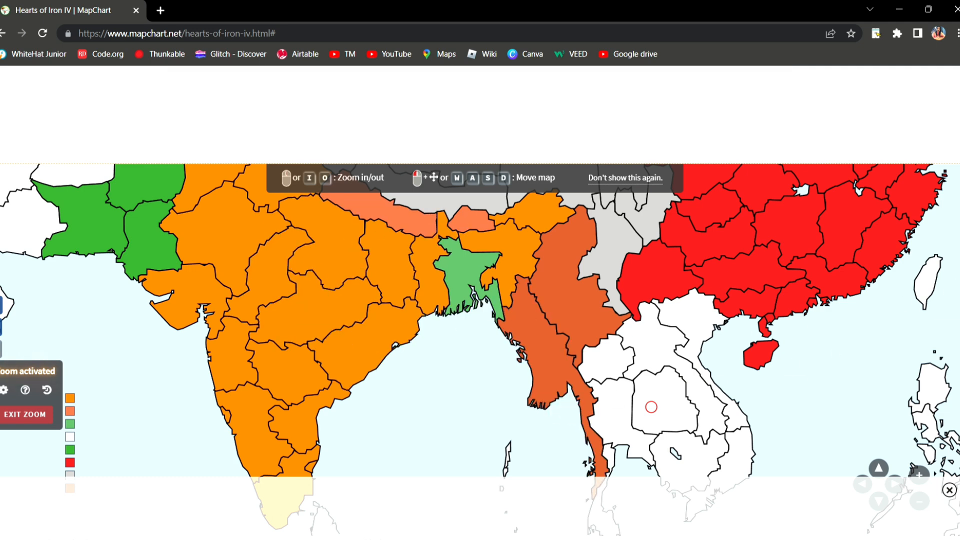
{"action": "scroll", "coordinate": [480, 302], "scroll_direction": "down", "scroll_amount": 4}
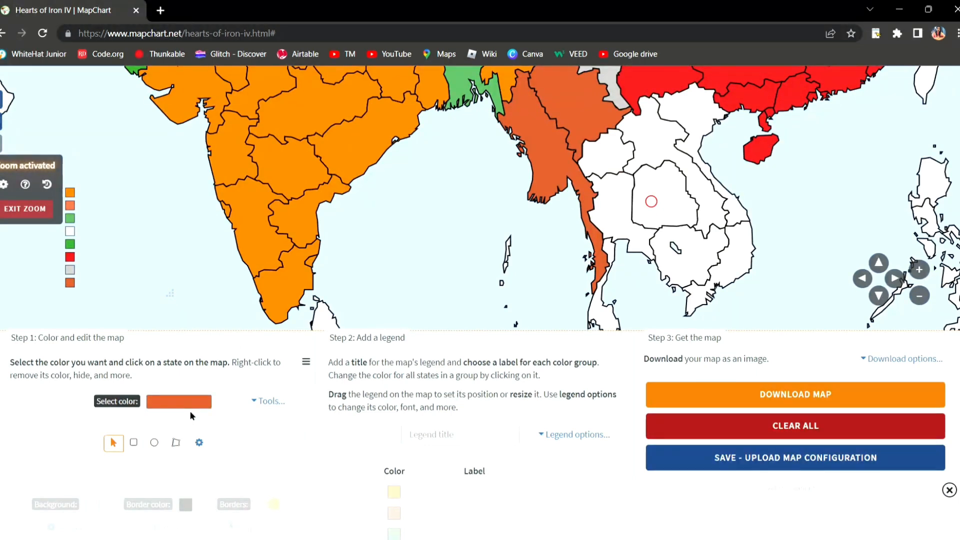
{"action": "left_click", "coordinate": [196, 404]}
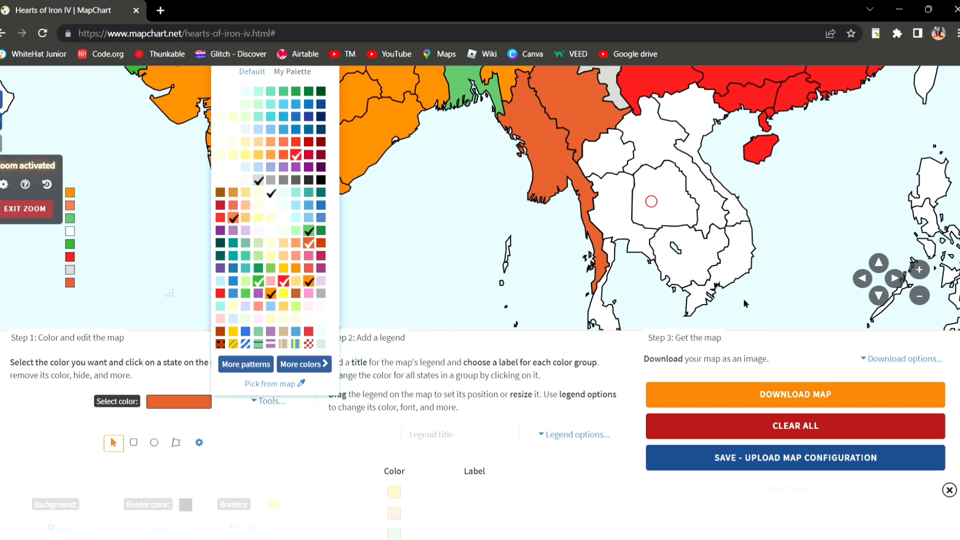
{"action": "scroll", "coordinate": [743, 298], "scroll_direction": "up", "scroll_amount": 4}
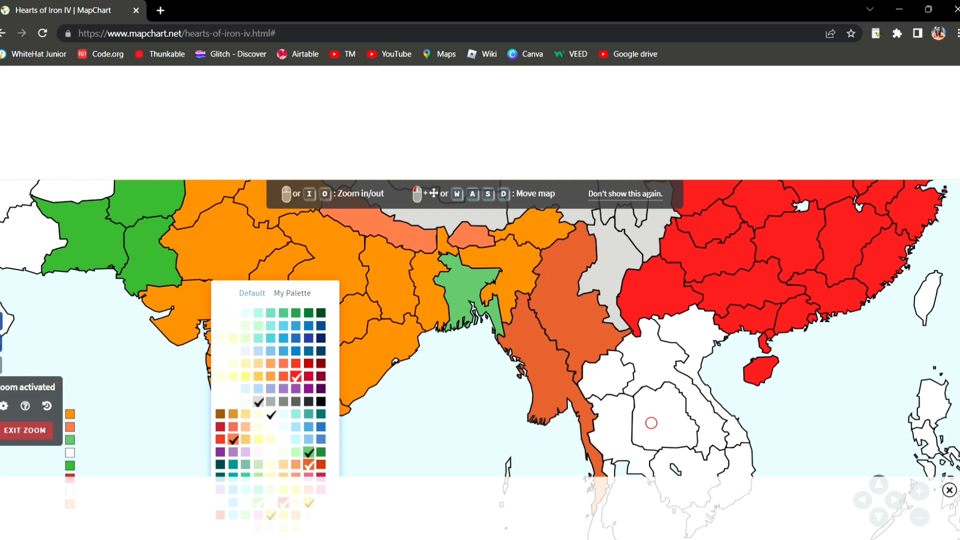
{"action": "scroll", "coordinate": [741, 366], "scroll_direction": "down", "scroll_amount": 4}
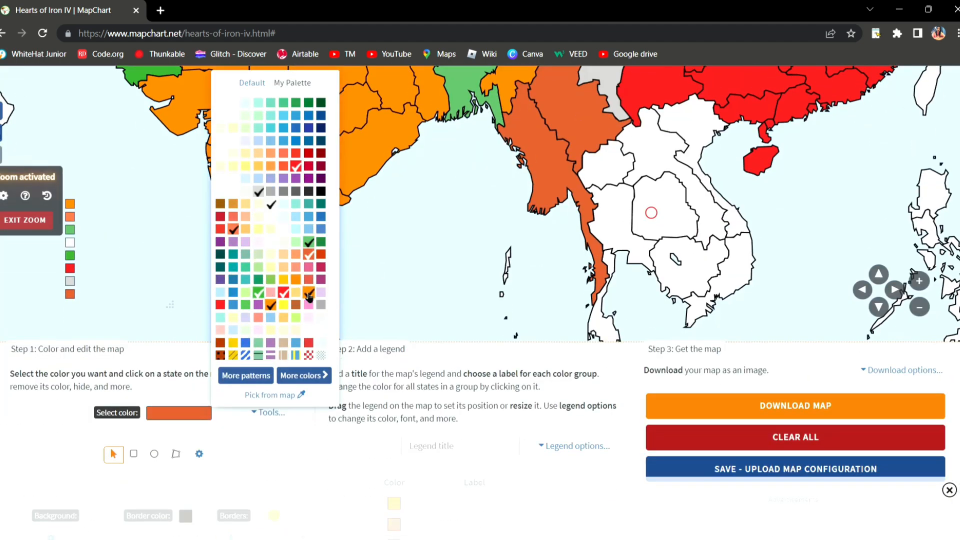
{"action": "left_click", "coordinate": [308, 258]}
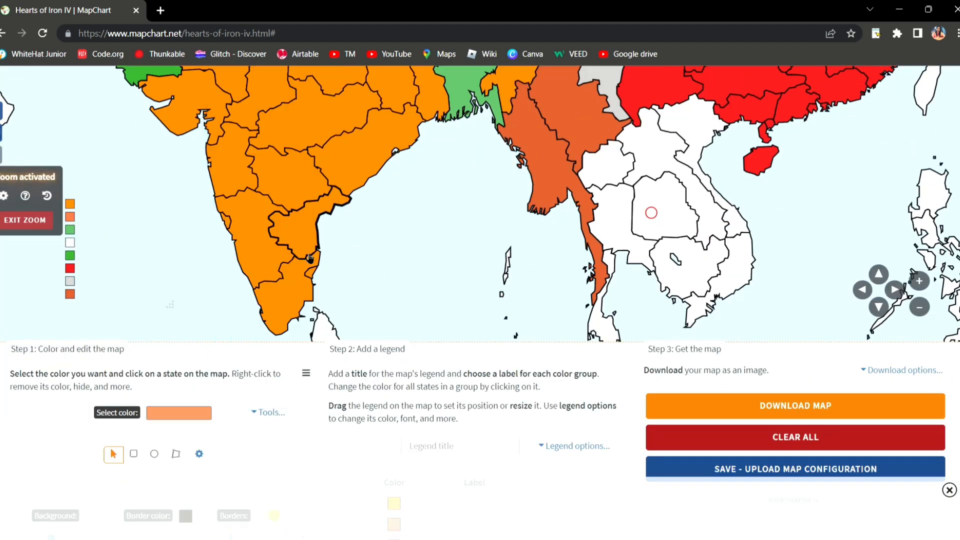
{"action": "scroll", "coordinate": [517, 278], "scroll_direction": "up", "scroll_amount": 5}
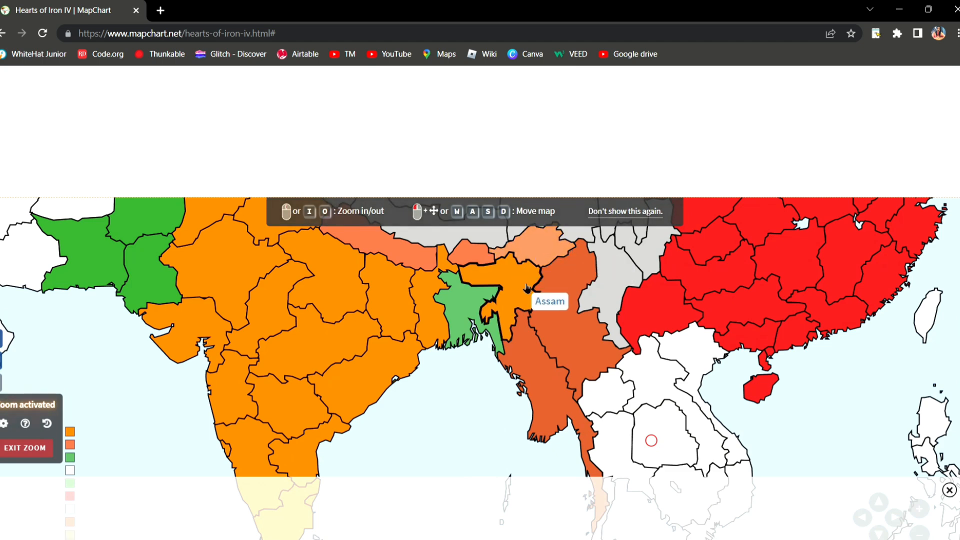
{"action": "left_click", "coordinate": [526, 288]}
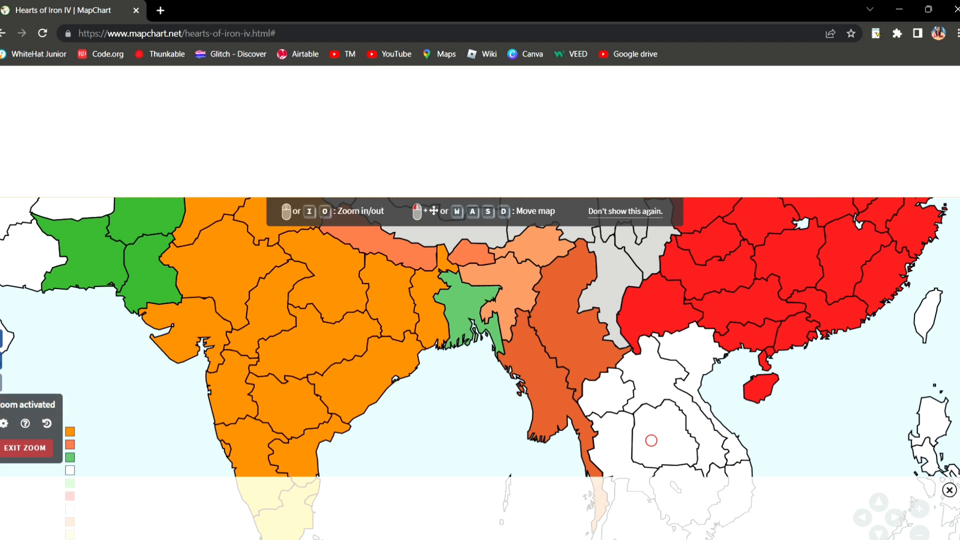
Change the fill color to India's orange and repaint Assam with it
{"action": "scroll", "coordinate": [295, 438], "scroll_direction": "down", "scroll_amount": 4}
{"action": "left_click", "coordinate": [193, 454]}
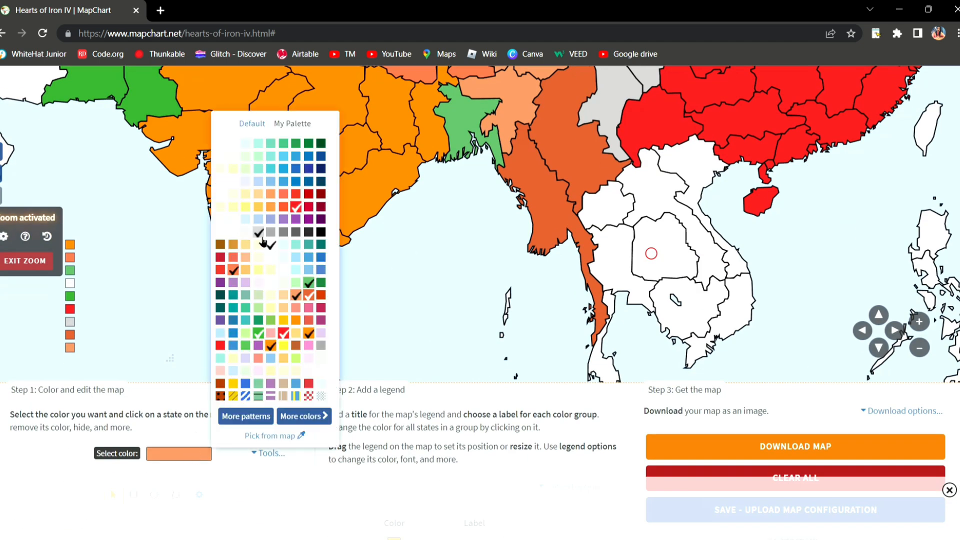
{"action": "left_click", "coordinate": [271, 345]}
{"action": "left_click", "coordinate": [477, 71]}
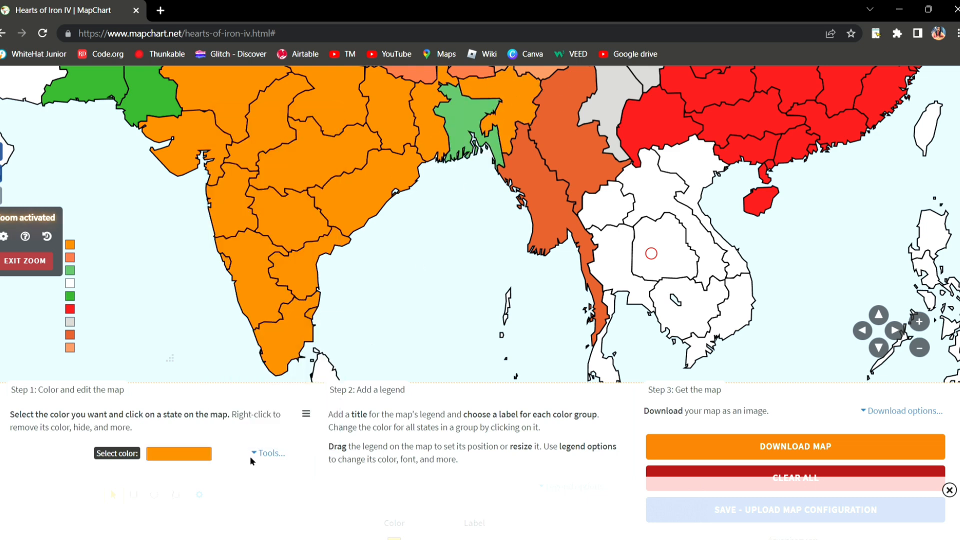
Change the fill color to pale yellow and paint Mandalay, the state north of Burma
{"action": "left_click", "coordinate": [176, 457]}
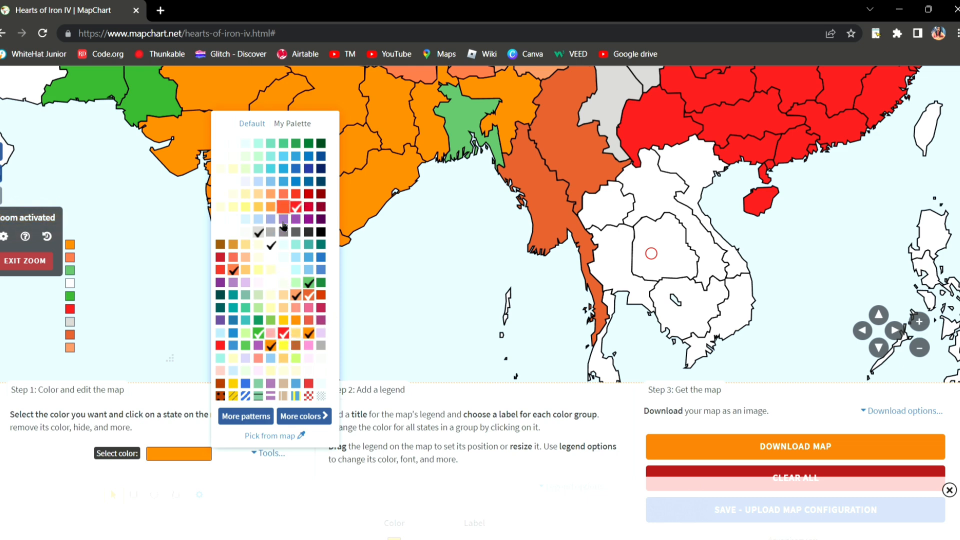
{"action": "left_click", "coordinate": [304, 337]}
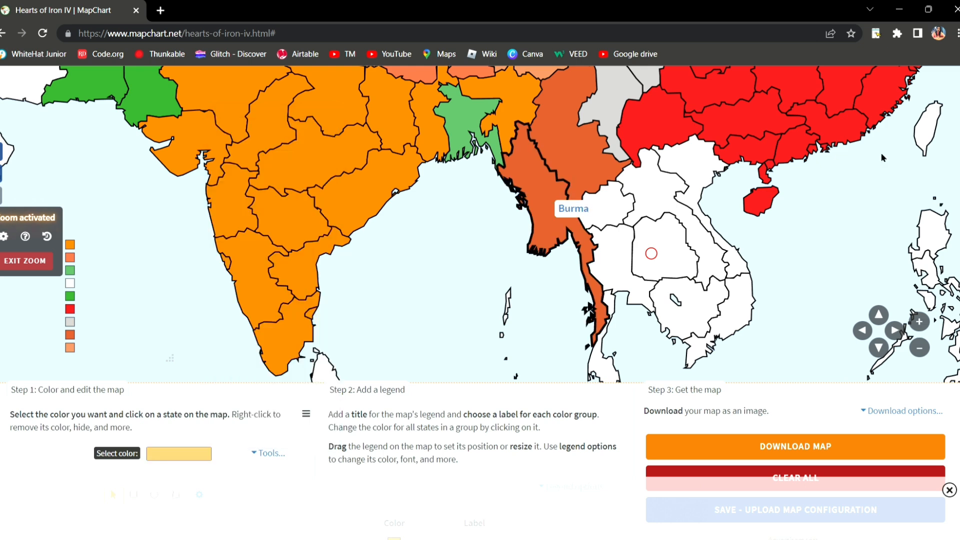
{"action": "scroll", "coordinate": [560, 245], "scroll_direction": "up", "scroll_amount": 3}
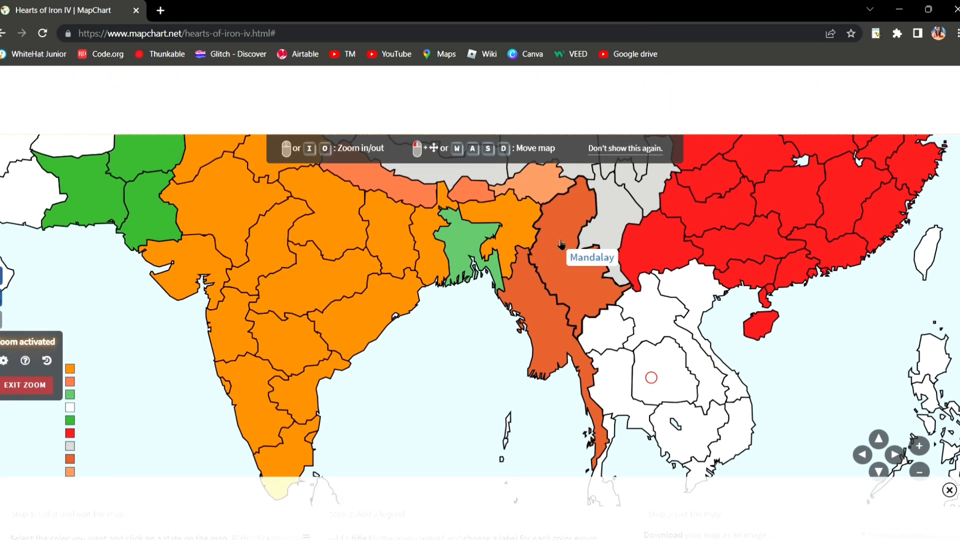
{"action": "left_click", "coordinate": [561, 244]}
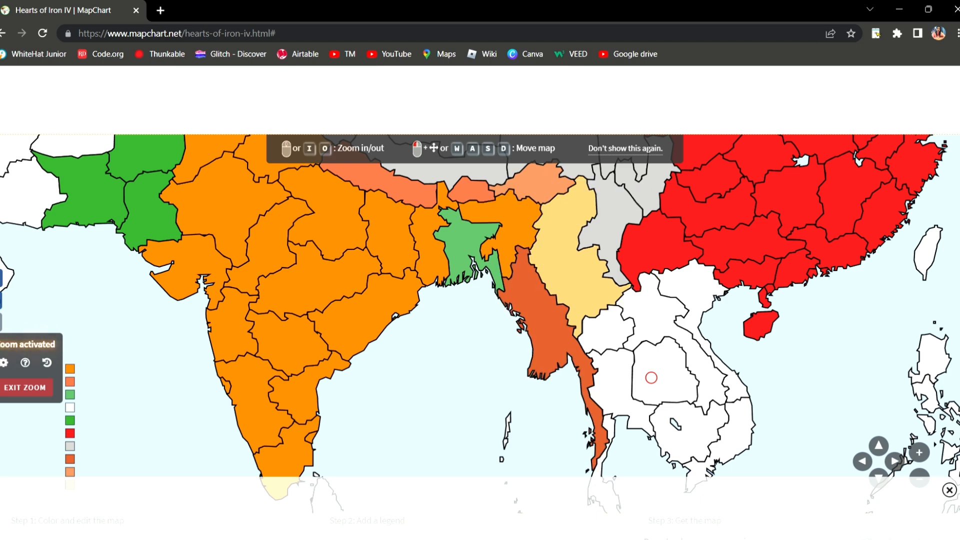
Change the fill color back to India's orange and repaint Arunachal Pradesh
{"action": "scroll", "coordinate": [670, 396], "scroll_direction": "down", "scroll_amount": 3}
{"action": "left_click", "coordinate": [176, 443]}
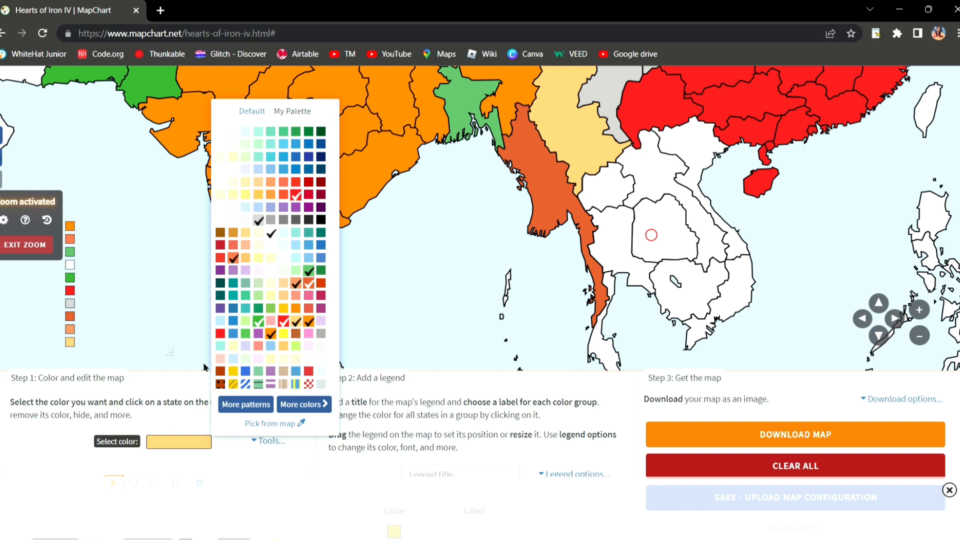
{"action": "left_click", "coordinate": [270, 333]}
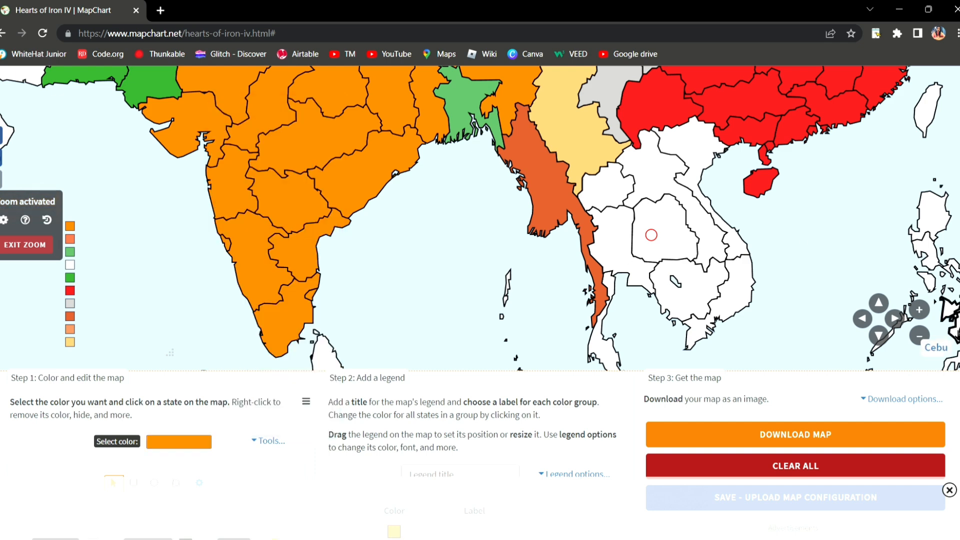
{"action": "scroll", "coordinate": [547, 270], "scroll_direction": "up", "scroll_amount": 5}
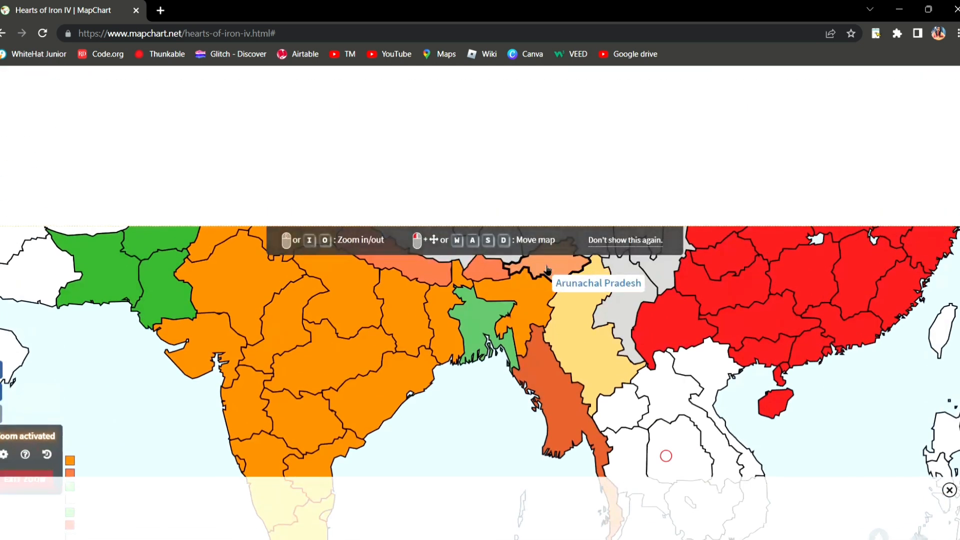
Change the fill color to the pale yellow used for Mandalay and repaint Burma with it
{"action": "scroll", "coordinate": [945, 327], "scroll_direction": "down", "scroll_amount": 3}
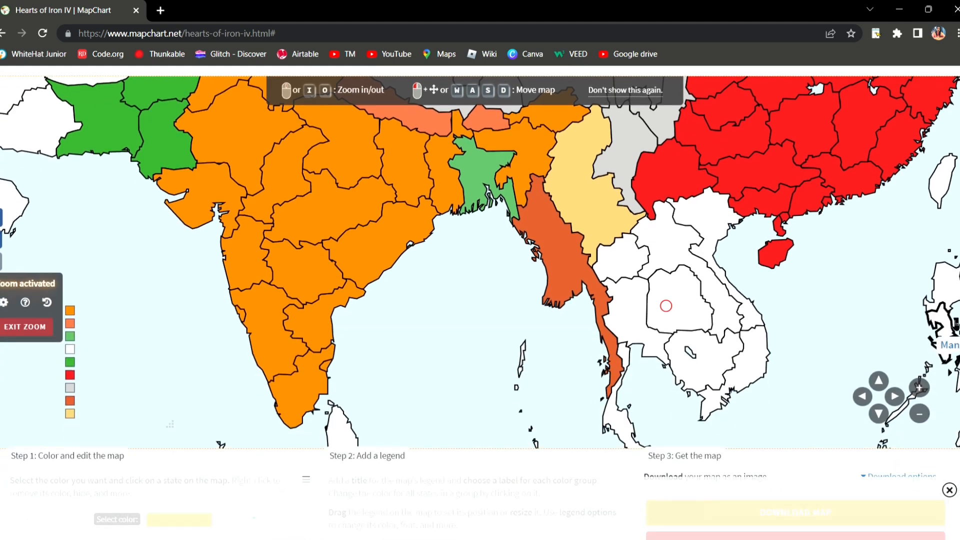
{"action": "scroll", "coordinate": [946, 330], "scroll_direction": "down", "scroll_amount": 2}
{"action": "left_click", "coordinate": [191, 426]}
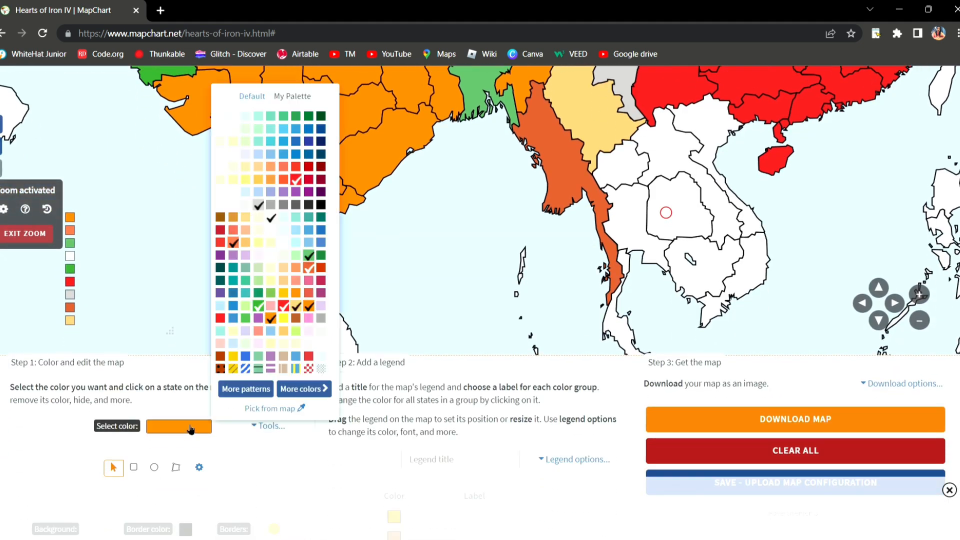
{"action": "left_click", "coordinate": [295, 305]}
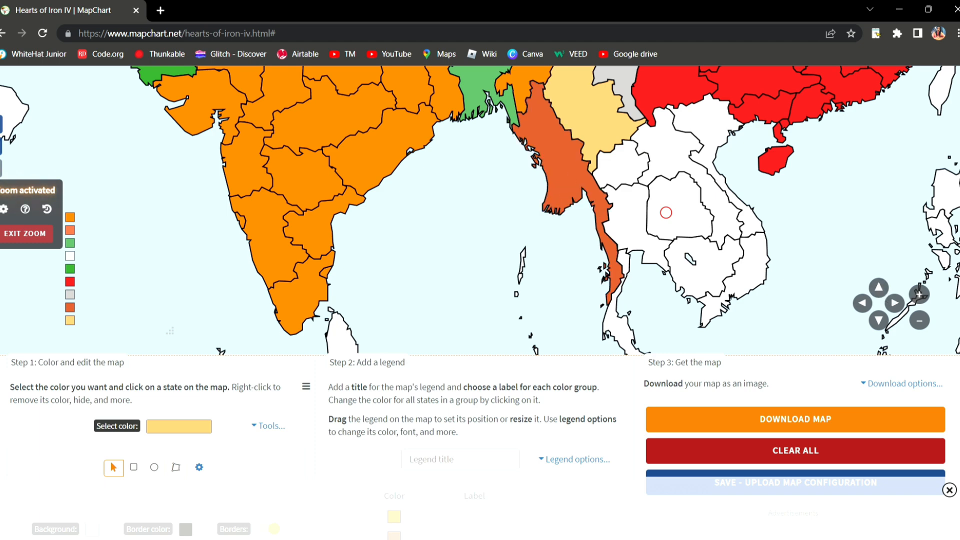
{"action": "scroll", "coordinate": [919, 295], "scroll_direction": "up", "scroll_amount": 2}
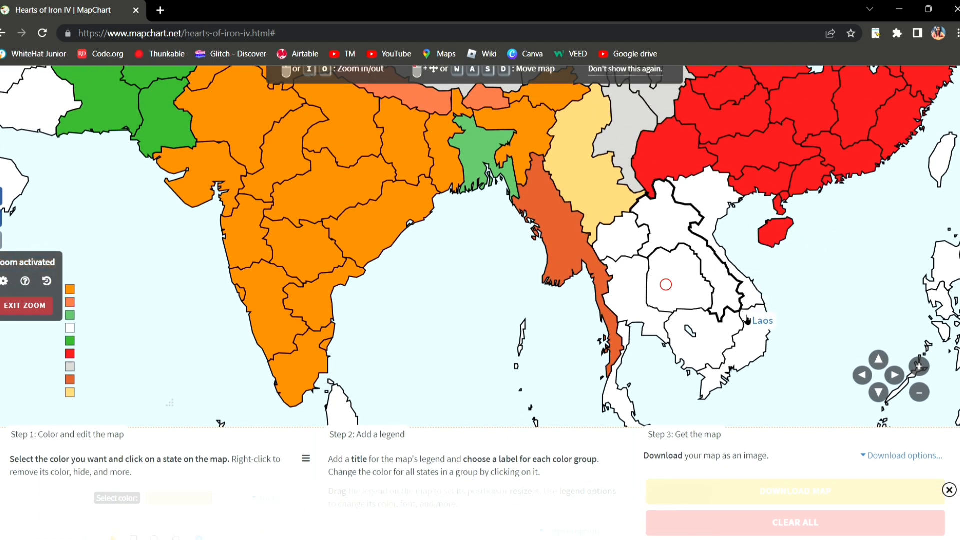
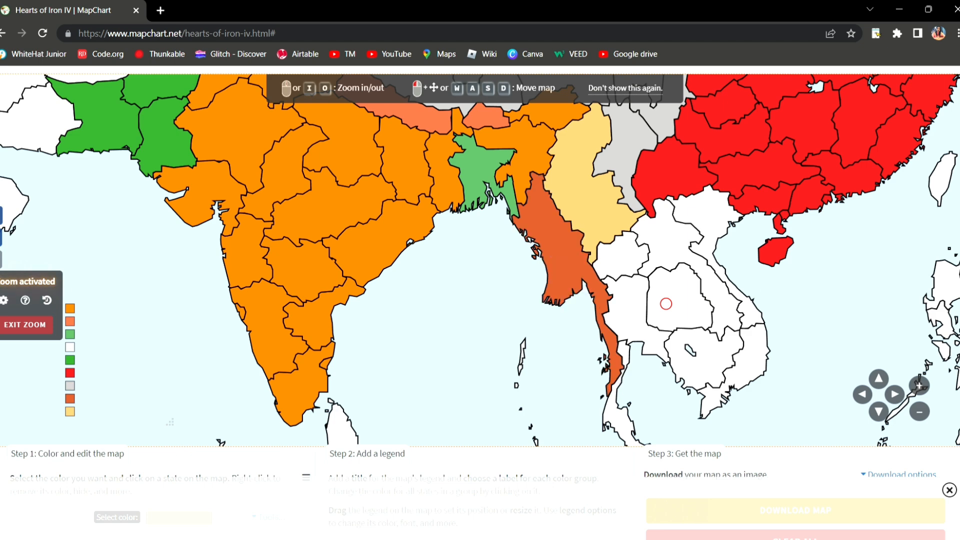
{"action": "left_click_drag", "start_coordinate": [821, 329], "coordinate": [848, 378]}
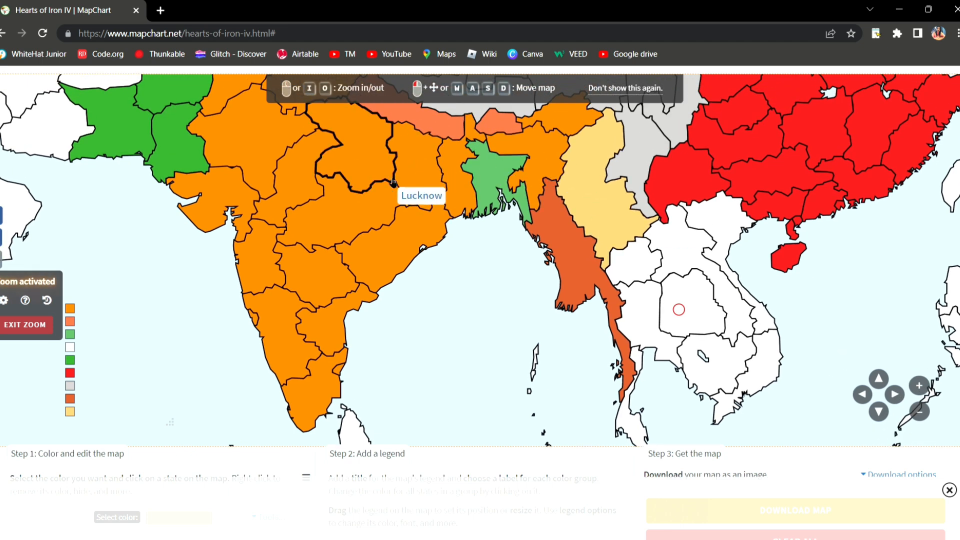
{"action": "left_click_drag", "start_coordinate": [478, 305], "coordinate": [446, 371]}
{"action": "scroll", "coordinate": [479, 300], "scroll_direction": "down", "scroll_amount": 3}
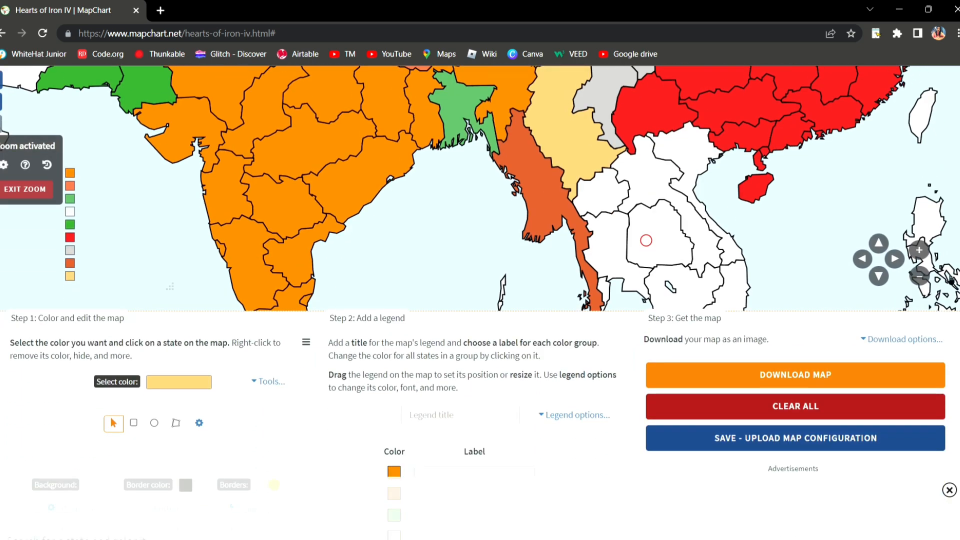
{"action": "scroll", "coordinate": [480, 300], "scroll_direction": "up", "scroll_amount": 4}
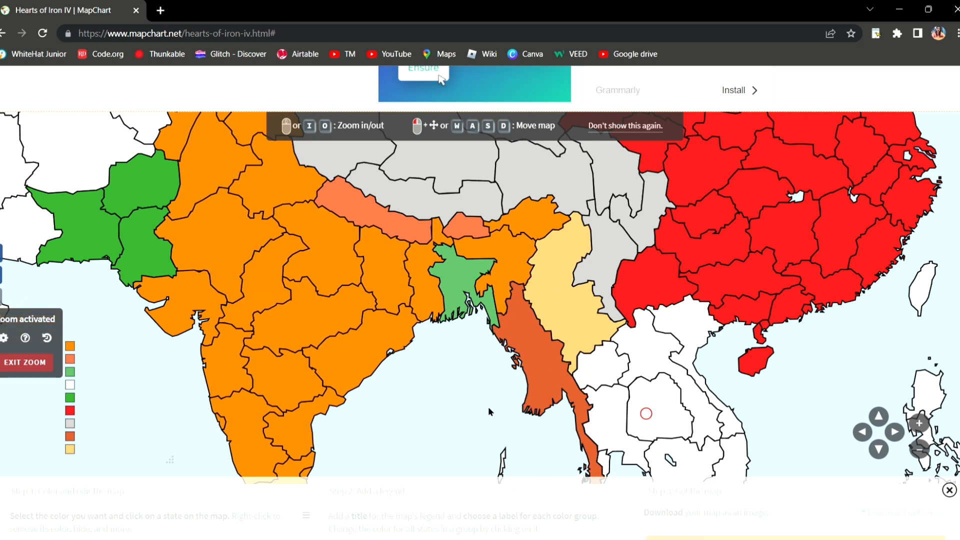
{"action": "left_click_drag", "start_coordinate": [450, 397], "coordinate": [502, 446]}
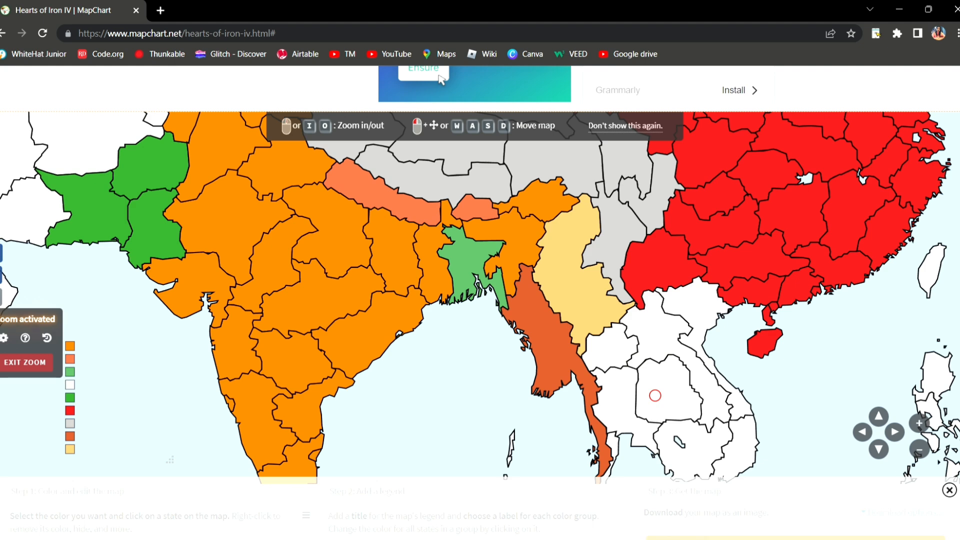
{"action": "scroll", "coordinate": [953, 285], "scroll_direction": "up", "scroll_amount": 1}
{"action": "scroll", "coordinate": [953, 285], "scroll_direction": "down", "scroll_amount": 2}
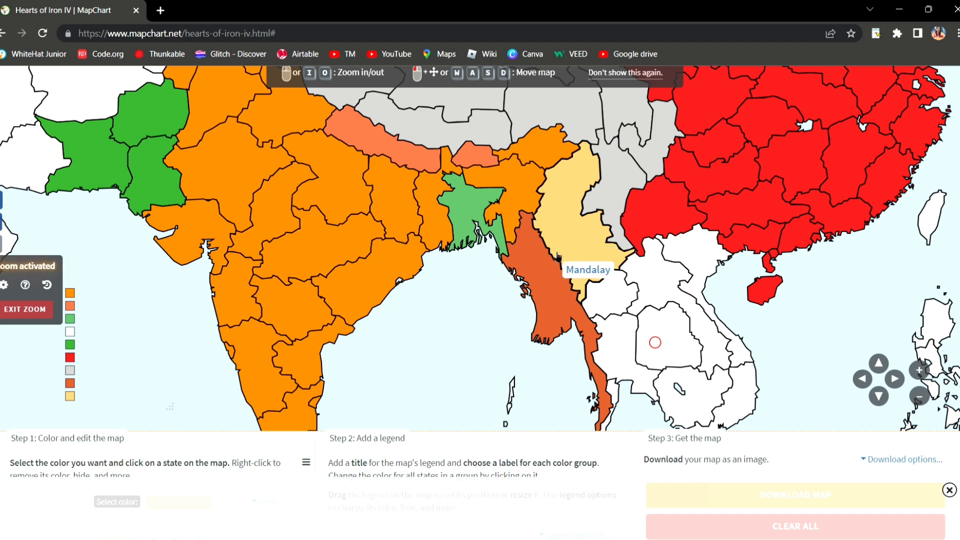
{"action": "left_click", "coordinate": [553, 285]}
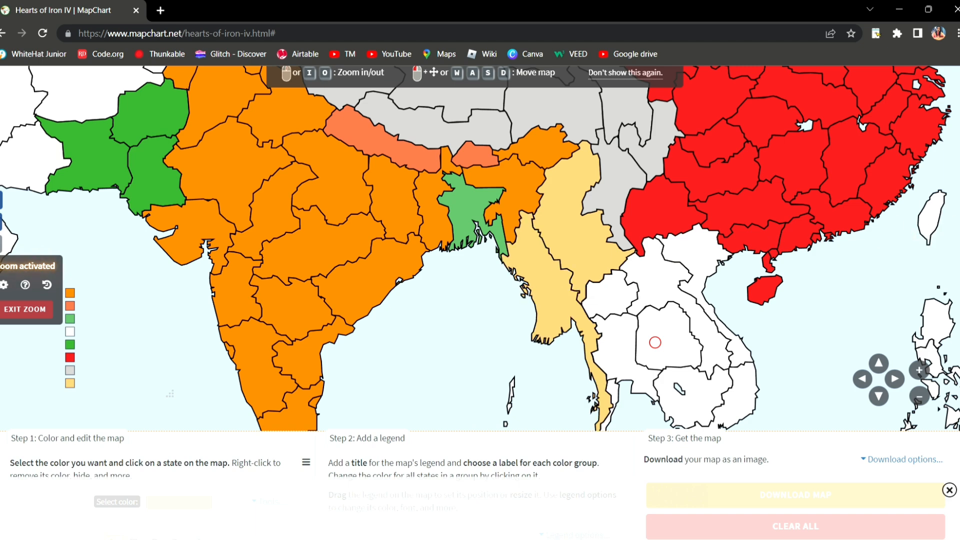
Survey the map around India, from Southeast Asia across the Arabian Sea to Socotra and East Africa
{"action": "scroll", "coordinate": [480, 300], "scroll_direction": "down", "scroll_amount": 4}
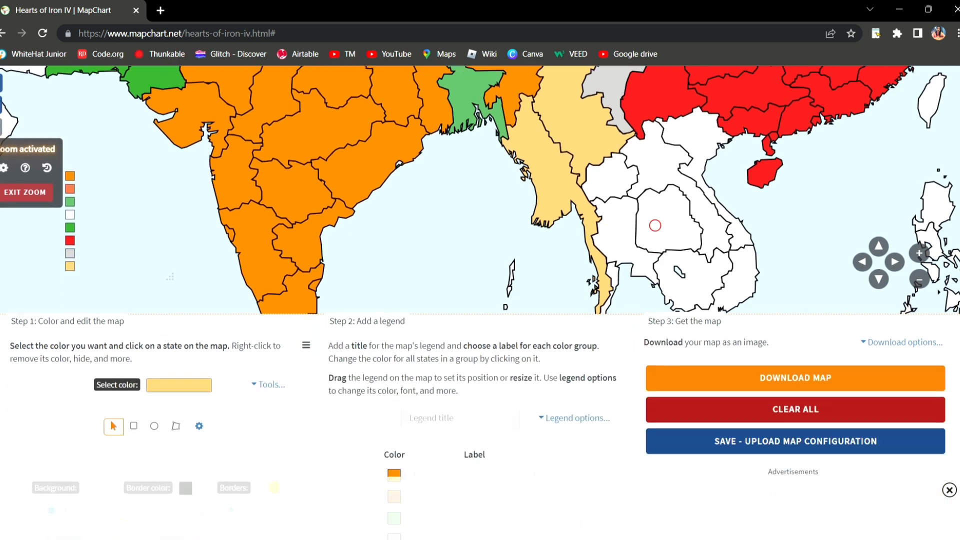
{"action": "scroll", "coordinate": [869, 286], "scroll_direction": "up", "scroll_amount": 3}
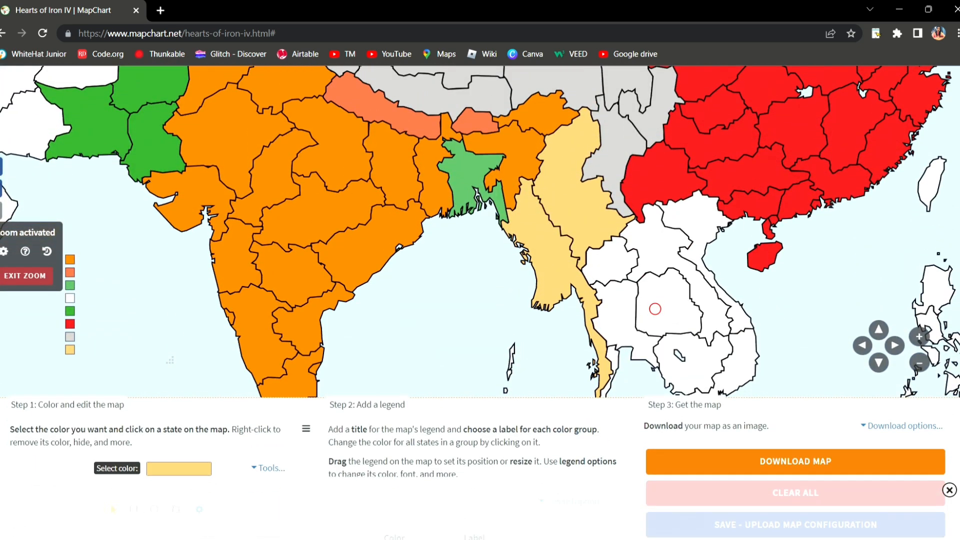
{"action": "left_click_drag", "start_coordinate": [870, 283], "coordinate": [905, 307]}
{"action": "left_click_drag", "start_coordinate": [512, 319], "coordinate": [809, 233]}
{"action": "left_click_drag", "start_coordinate": [326, 292], "coordinate": [433, 183]}
{"action": "left_click_drag", "start_coordinate": [403, 231], "coordinate": [534, 173]}
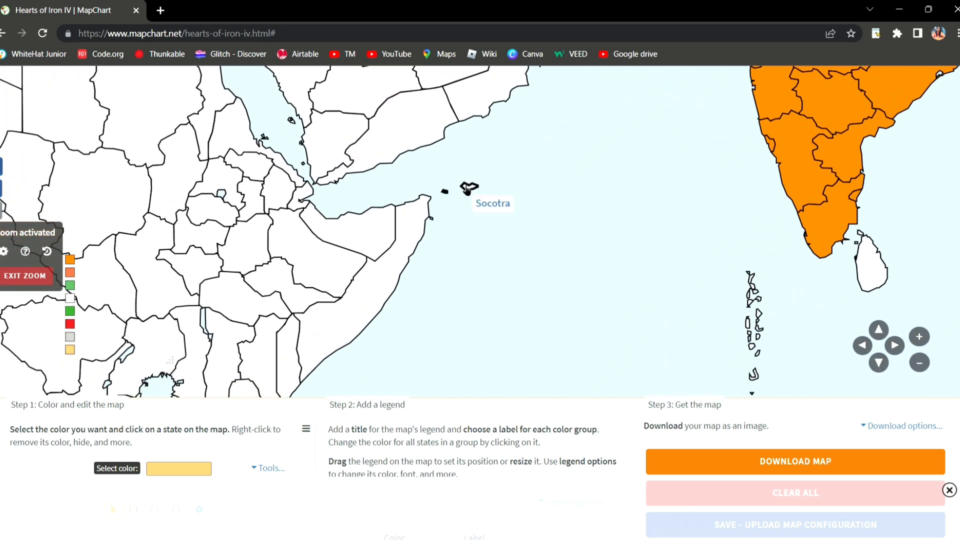
{"action": "left_click_drag", "start_coordinate": [662, 241], "coordinate": [418, 227]}
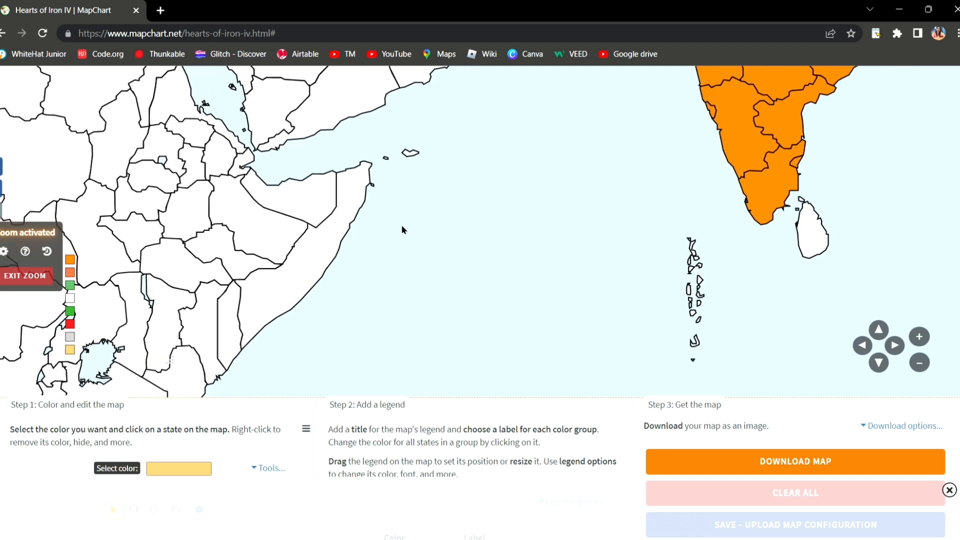
{"action": "left_click_drag", "start_coordinate": [652, 262], "coordinate": [561, 488]}
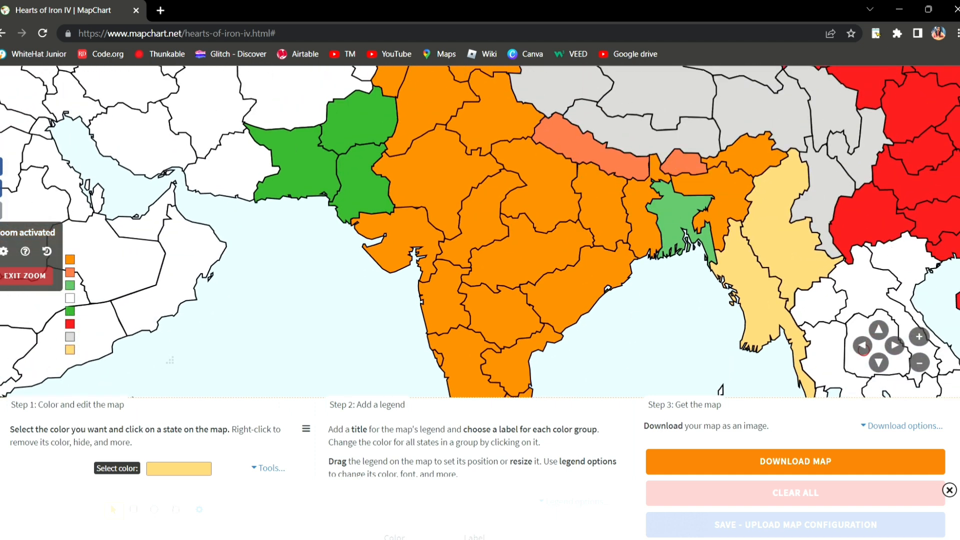
Change the fill color to India's orange and repaint Nepal and its eastern neighbour Bhutan with it
{"action": "scroll", "coordinate": [933, 280], "scroll_direction": "down", "scroll_amount": 2}
{"action": "left_click", "coordinate": [193, 387]}
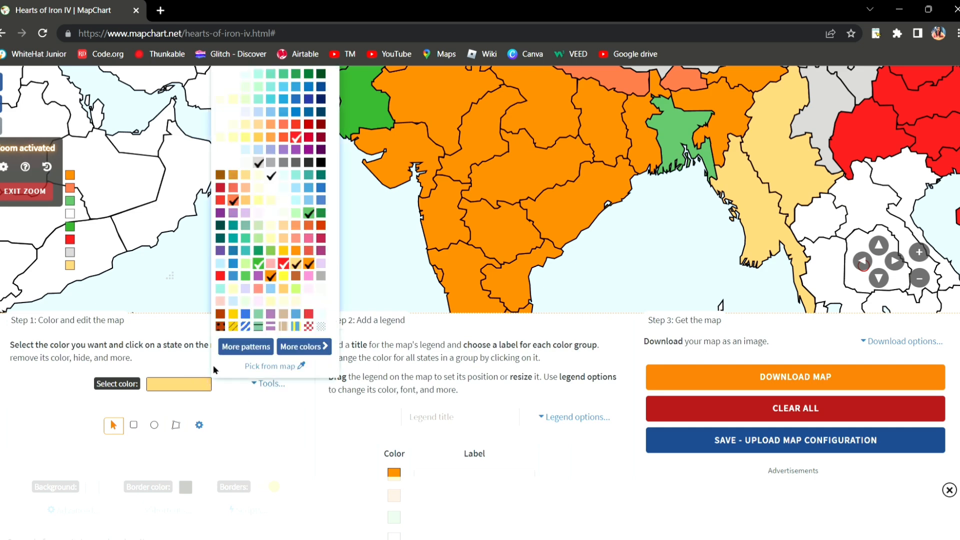
{"action": "left_click", "coordinate": [270, 275]}
{"action": "scroll", "coordinate": [509, 187], "scroll_direction": "up", "scroll_amount": 3}
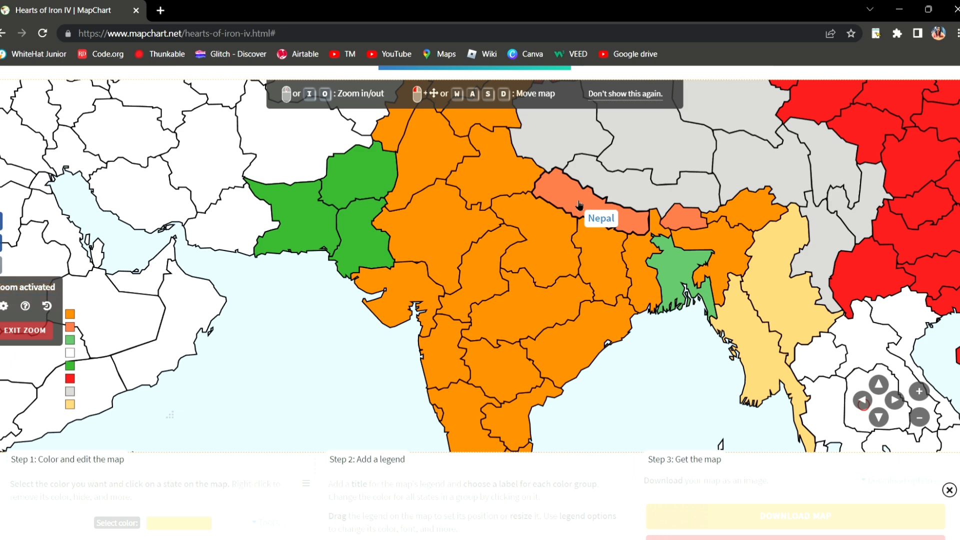
{"action": "left_click", "coordinate": [599, 220]}
{"action": "left_click", "coordinate": [684, 220]}
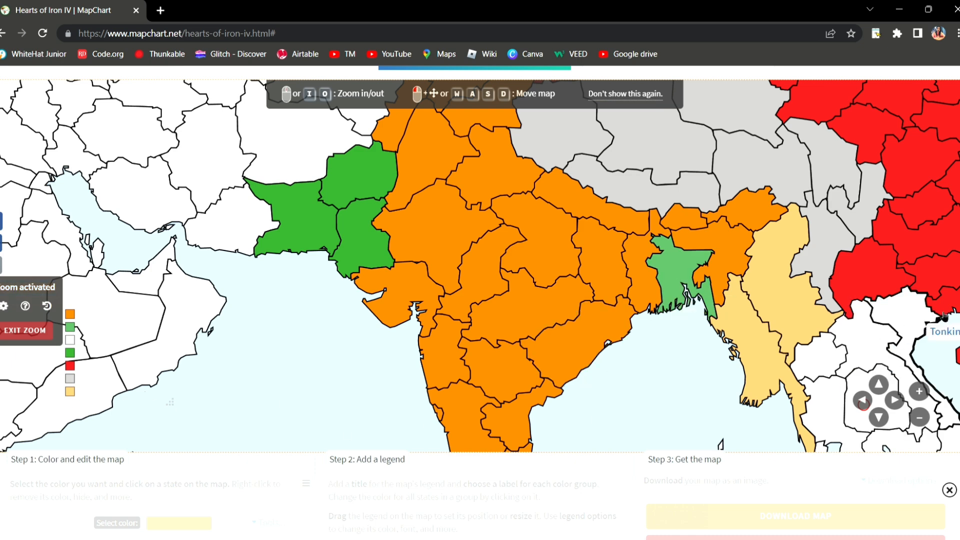
Paint the Andaman islands and the Maldives with India's orange
{"action": "left_click_drag", "start_coordinate": [632, 433], "coordinate": [671, 256]}
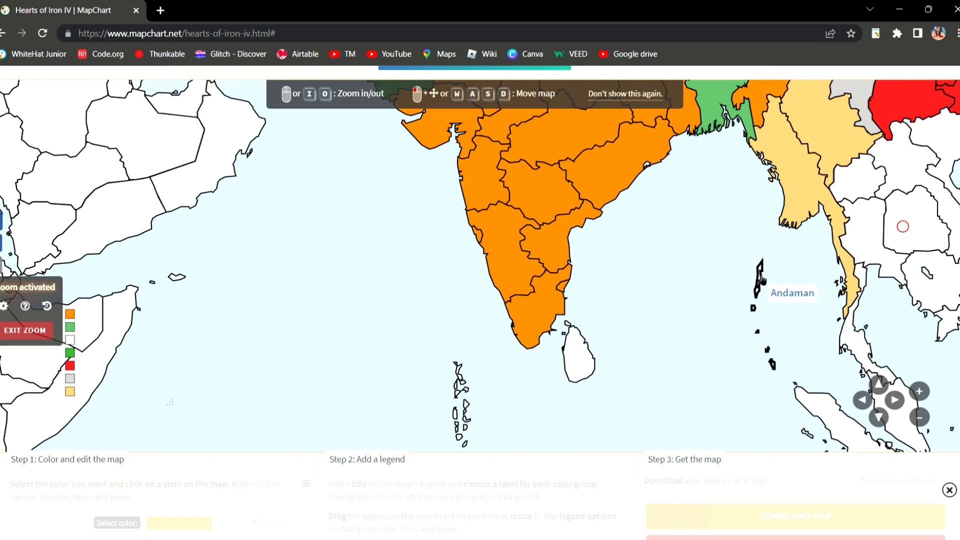
{"action": "left_click_drag", "start_coordinate": [645, 296], "coordinate": [588, 342]}
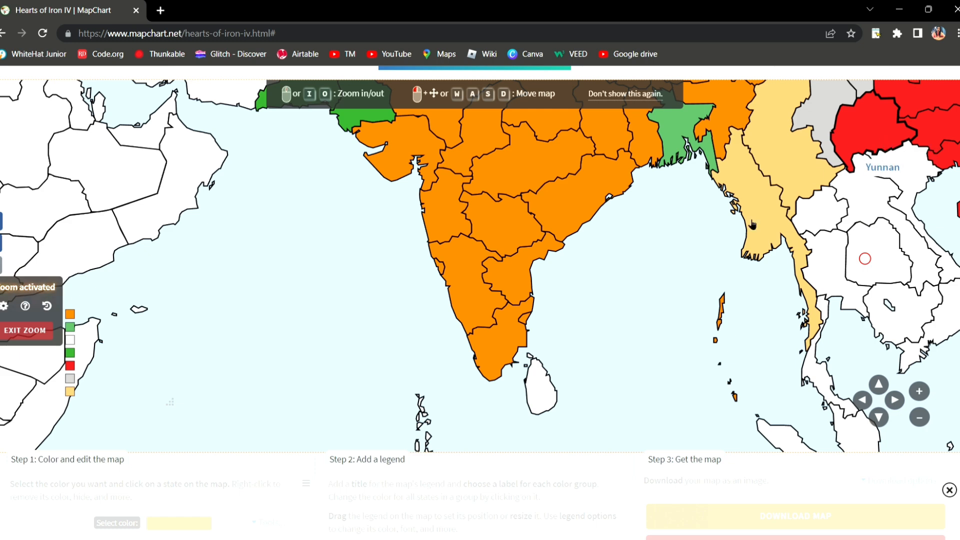
{"action": "left_click_drag", "start_coordinate": [570, 358], "coordinate": [590, 267]}
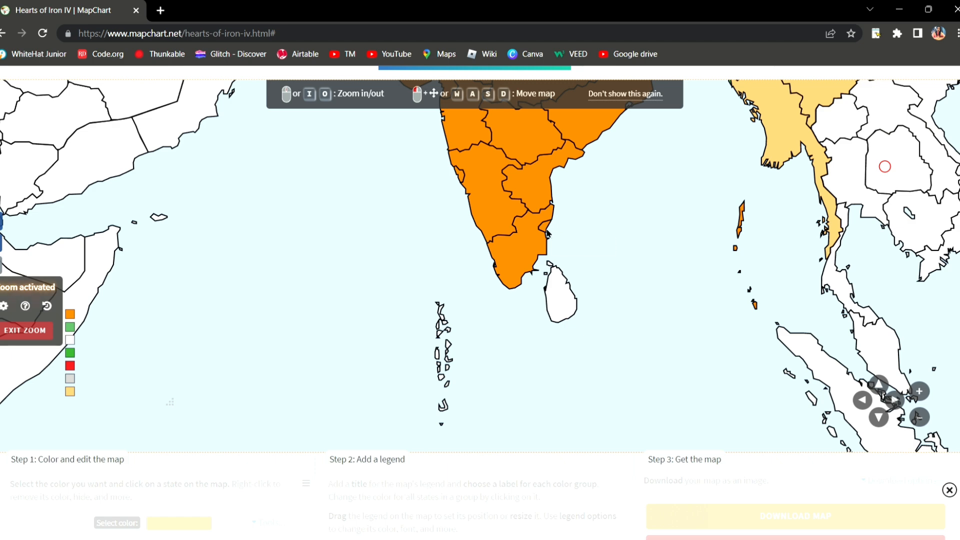
{"action": "left_click", "coordinate": [448, 356]}
Paint Diego Garcia, the small island south of the Maldives, with India's orange
{"action": "left_click_drag", "start_coordinate": [516, 360], "coordinate": [657, 367]}
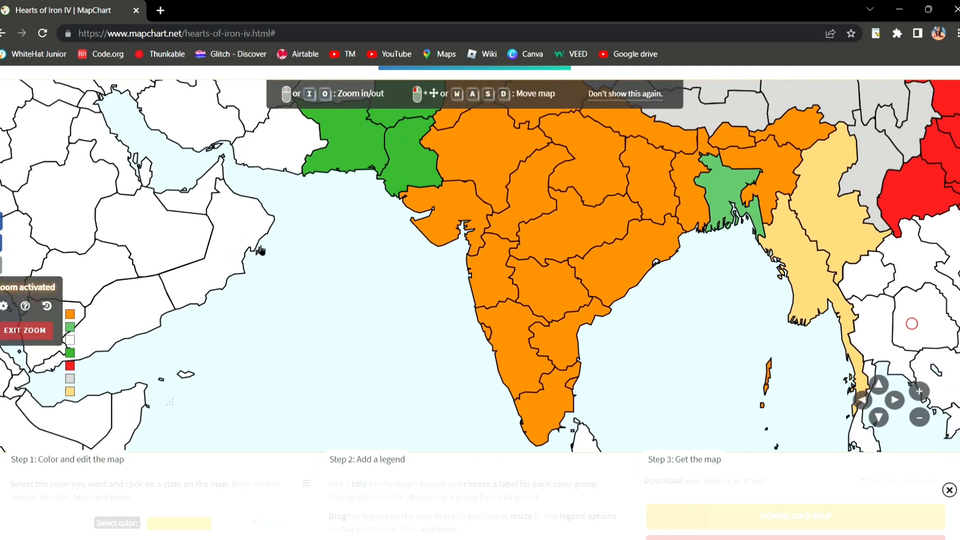
{"action": "left_click_drag", "start_coordinate": [253, 329], "coordinate": [568, 208]}
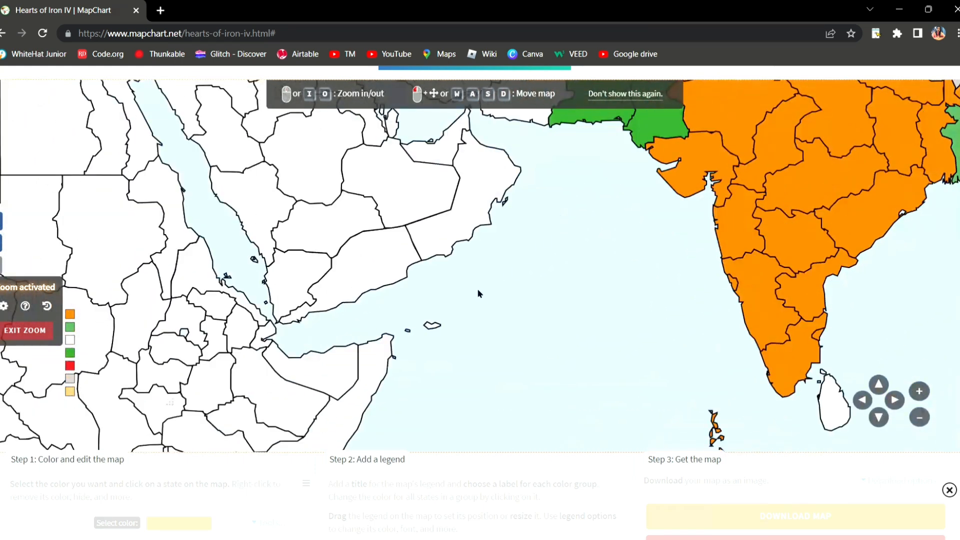
{"action": "left_click_drag", "start_coordinate": [581, 334], "coordinate": [475, 199]}
{"action": "left_click_drag", "start_coordinate": [641, 341], "coordinate": [642, 160]}
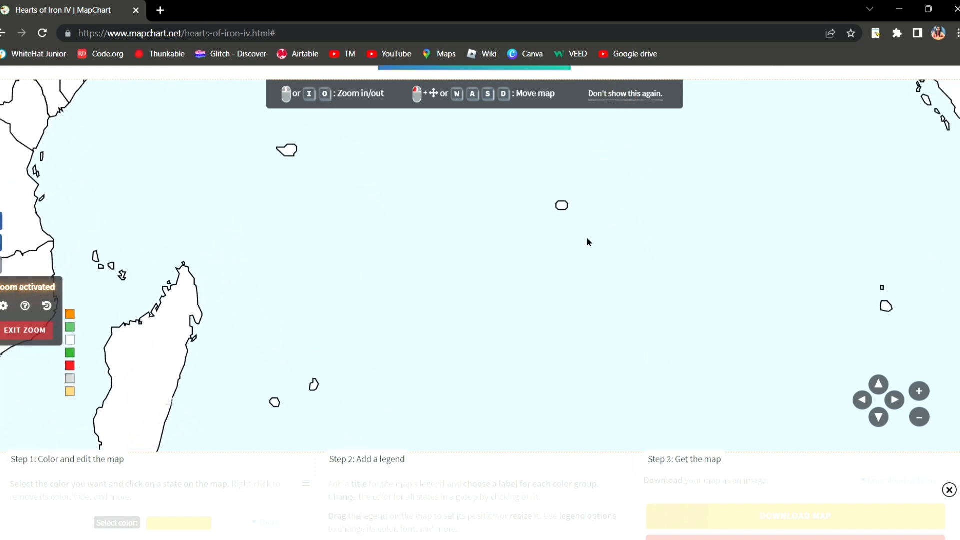
{"action": "left_click_drag", "start_coordinate": [633, 264], "coordinate": [610, 333]}
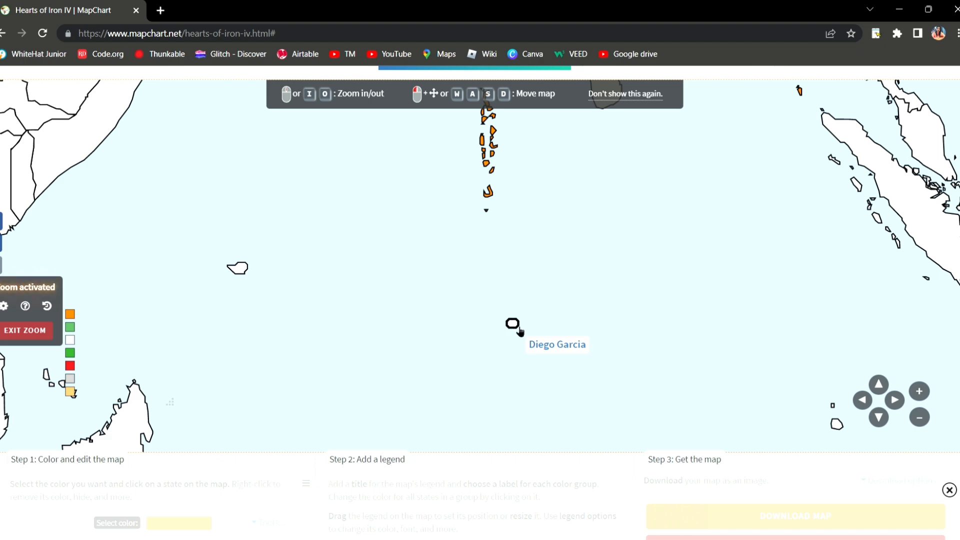
{"action": "scroll", "coordinate": [519, 331], "scroll_direction": "down", "scroll_amount": 3}
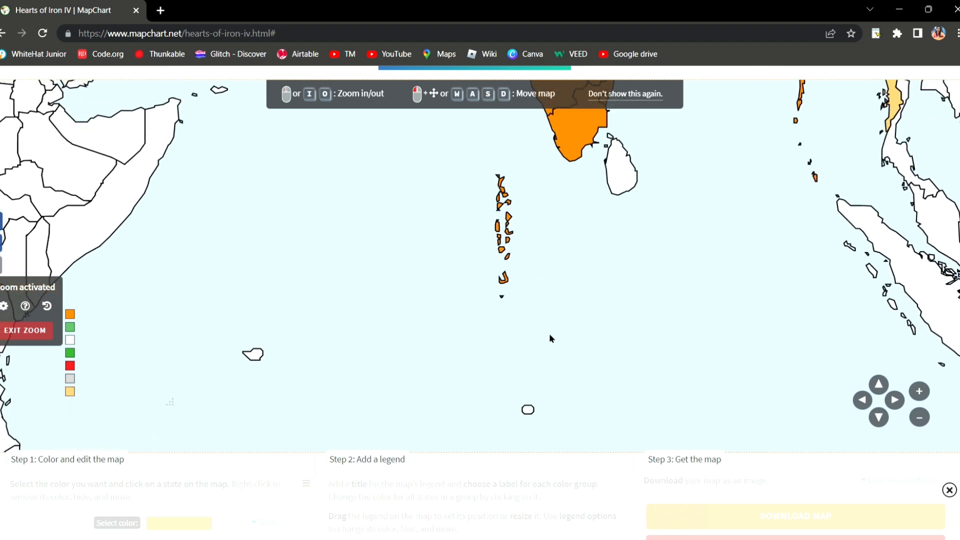
{"action": "scroll", "coordinate": [558, 305], "scroll_direction": "up", "scroll_amount": 1}
{"action": "scroll", "coordinate": [558, 304], "scroll_direction": "down", "scroll_amount": 2}
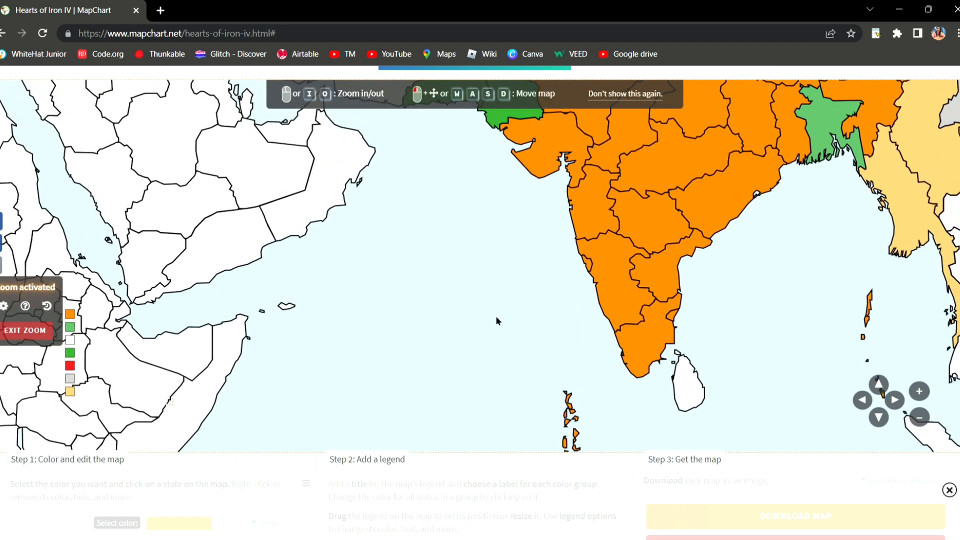
{"action": "scroll", "coordinate": [615, 346], "scroll_direction": "up", "scroll_amount": 2}
{"action": "left_click", "coordinate": [625, 408]}
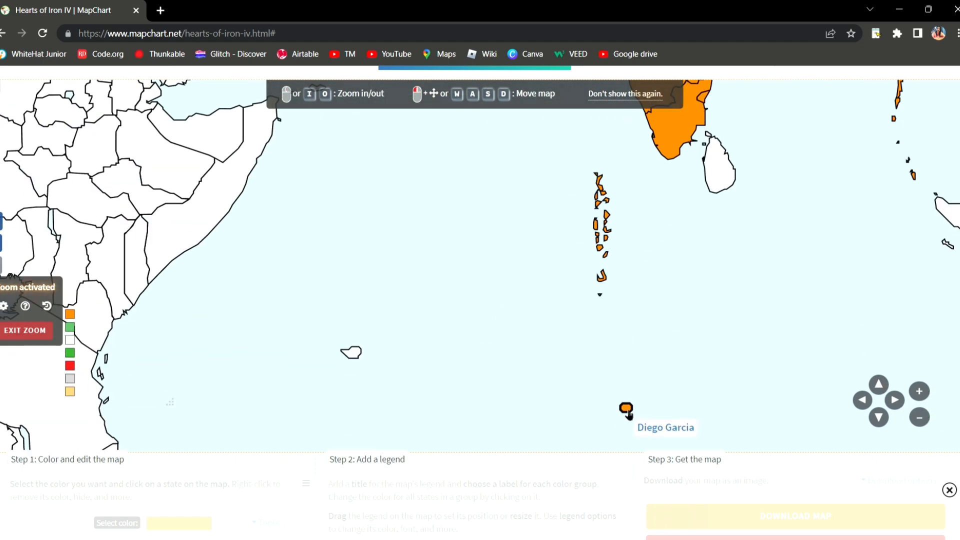
Examine the Indian Ocean islands and coasts from the Maldives and Sri Lanka past Sumatra to Mauritius and Madagascar
{"action": "left_click_drag", "start_coordinate": [685, 305], "coordinate": [645, 435]}
{"action": "left_click_drag", "start_coordinate": [694, 278], "coordinate": [637, 331]}
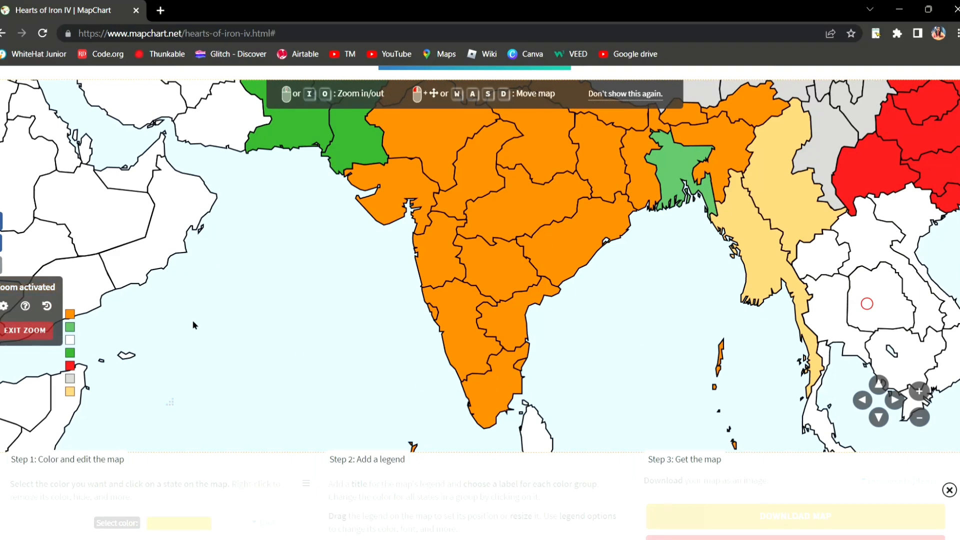
{"action": "left_click_drag", "start_coordinate": [263, 348], "coordinate": [322, 185]}
{"action": "left_click_drag", "start_coordinate": [327, 228], "coordinate": [345, 85]}
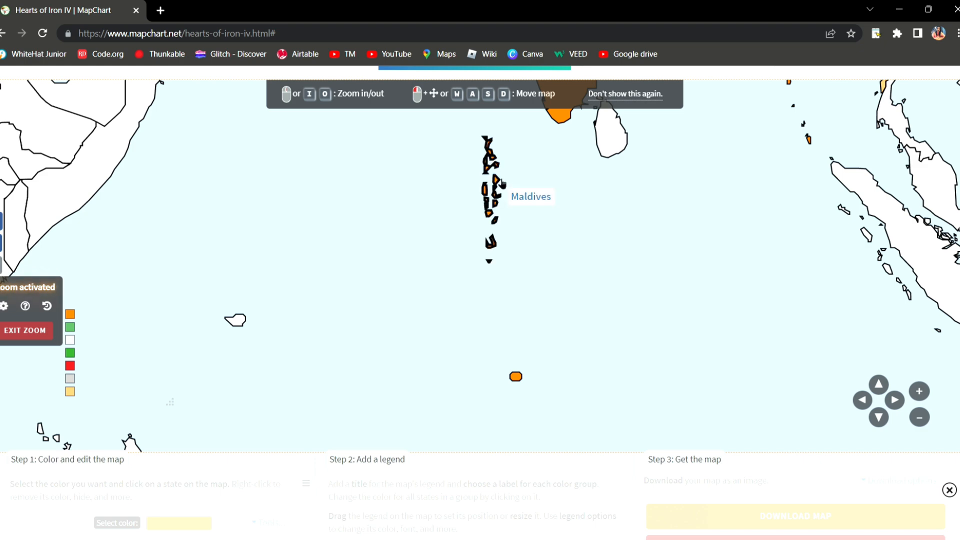
{"action": "left_click_drag", "start_coordinate": [579, 185], "coordinate": [543, 315]}
{"action": "left_click_drag", "start_coordinate": [638, 284], "coordinate": [616, 141]}
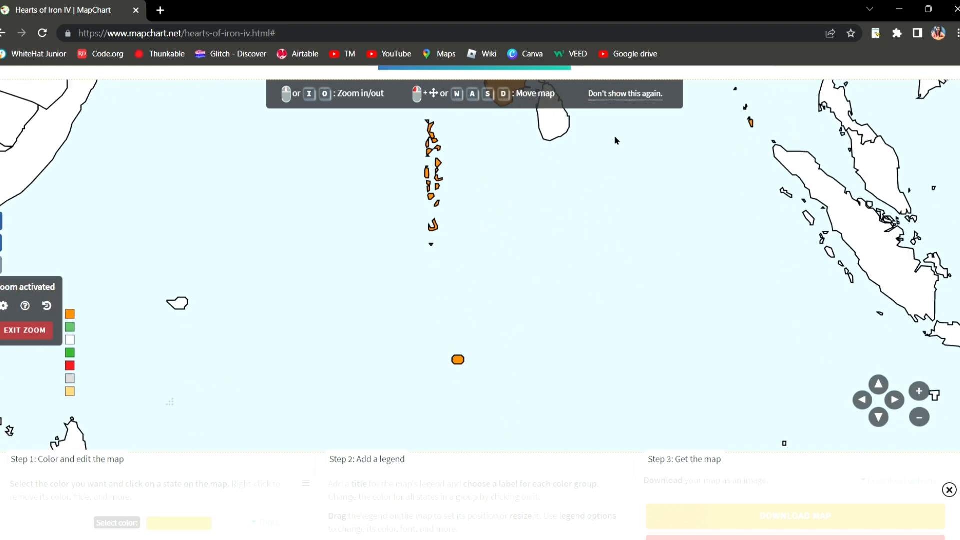
{"action": "left_click_drag", "start_coordinate": [622, 377], "coordinate": [531, 381]}
{"action": "left_click_drag", "start_coordinate": [800, 385], "coordinate": [774, 353]}
{"action": "left_click_drag", "start_coordinate": [587, 273], "coordinate": [672, 458]}
{"action": "left_click_drag", "start_coordinate": [510, 355], "coordinate": [730, 479]}
{"action": "left_click_drag", "start_coordinate": [380, 323], "coordinate": [215, 367]}
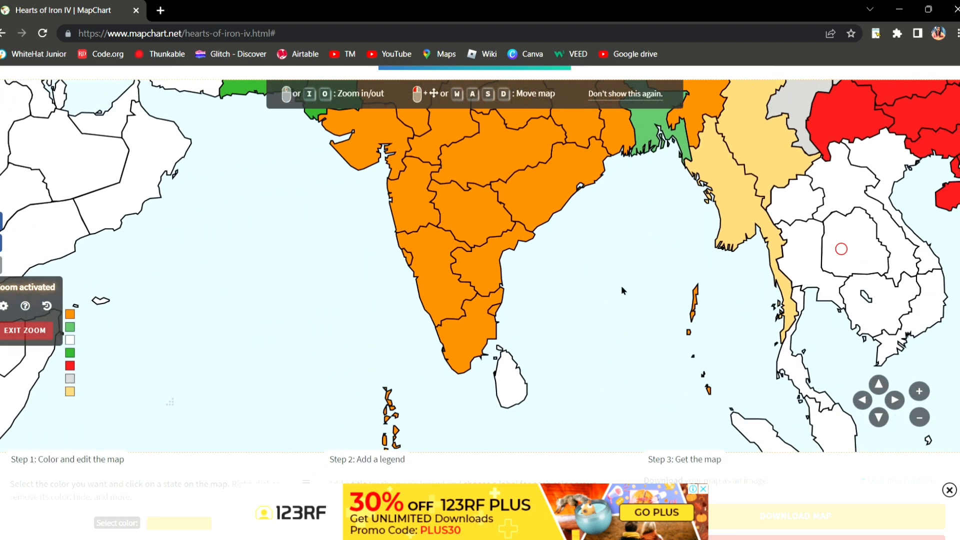
{"action": "left_click_drag", "start_coordinate": [628, 193], "coordinate": [623, 223]}
{"action": "left_click_drag", "start_coordinate": [582, 347], "coordinate": [478, 100]}
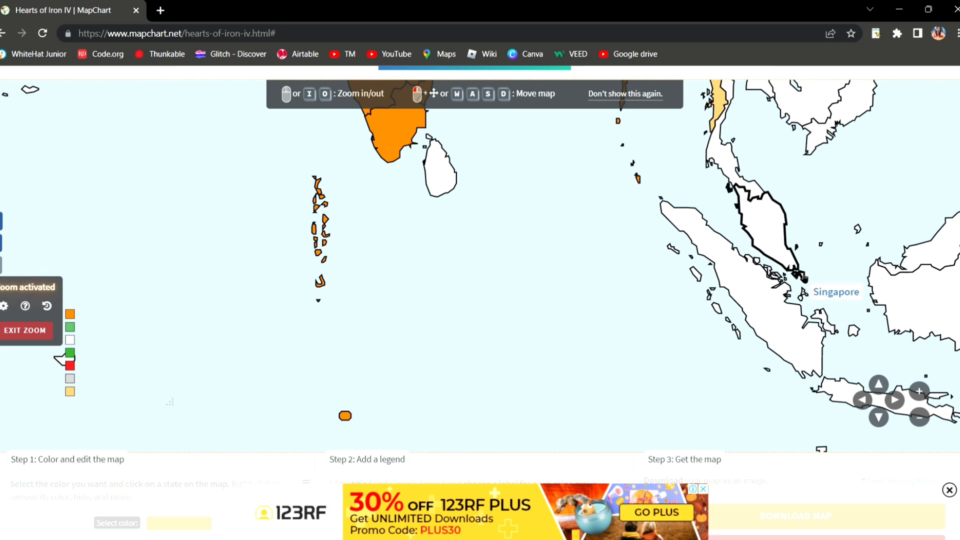
{"action": "left_click_drag", "start_coordinate": [534, 278], "coordinate": [552, 100]}
{"action": "left_click_drag", "start_coordinate": [618, 361], "coordinate": [830, 243]}
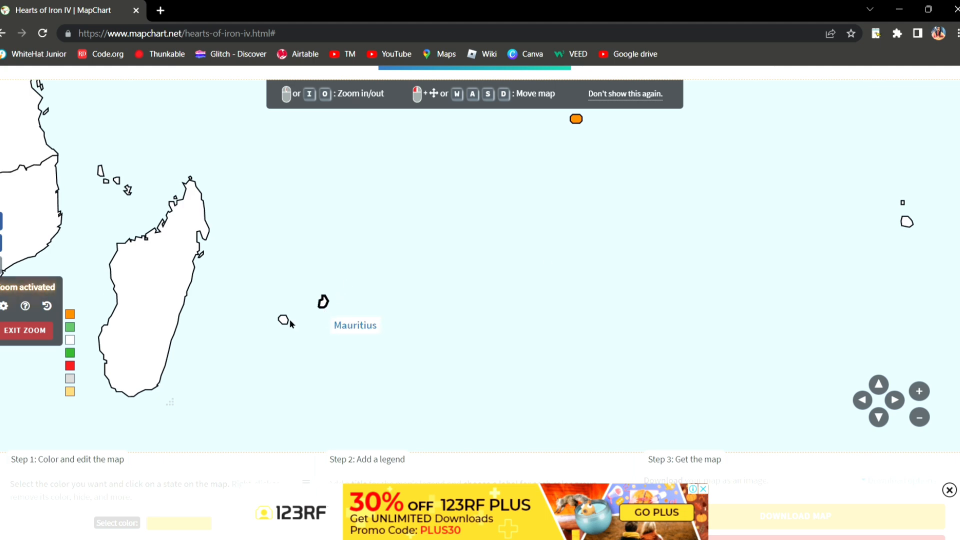
Paint the small Indian Ocean islands southwest and south of Java with India's orange
{"action": "left_click_drag", "start_coordinate": [451, 293], "coordinate": [377, 420]}
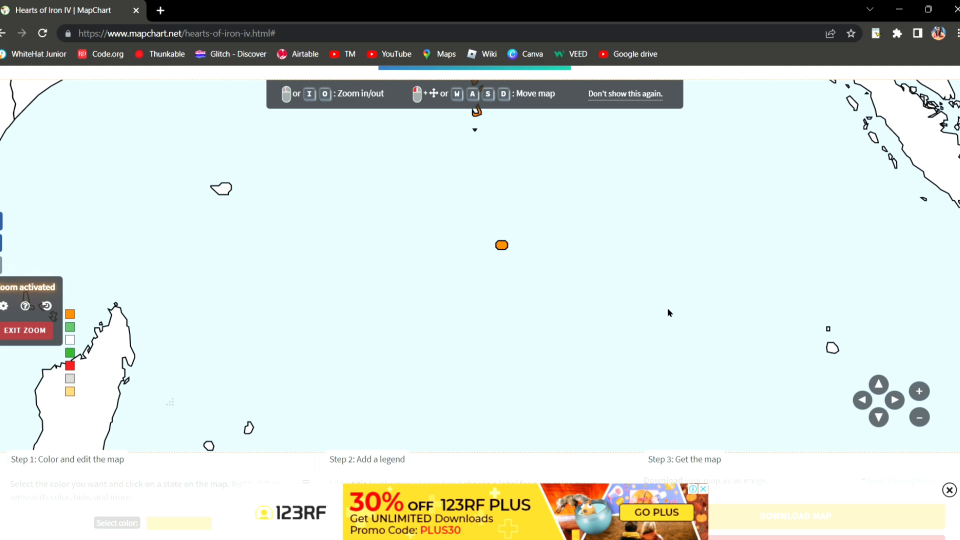
{"action": "left_click_drag", "start_coordinate": [665, 307], "coordinate": [473, 214]}
{"action": "left_click_drag", "start_coordinate": [785, 188], "coordinate": [573, 219]}
{"action": "left_click_drag", "start_coordinate": [625, 311], "coordinate": [305, 199]}
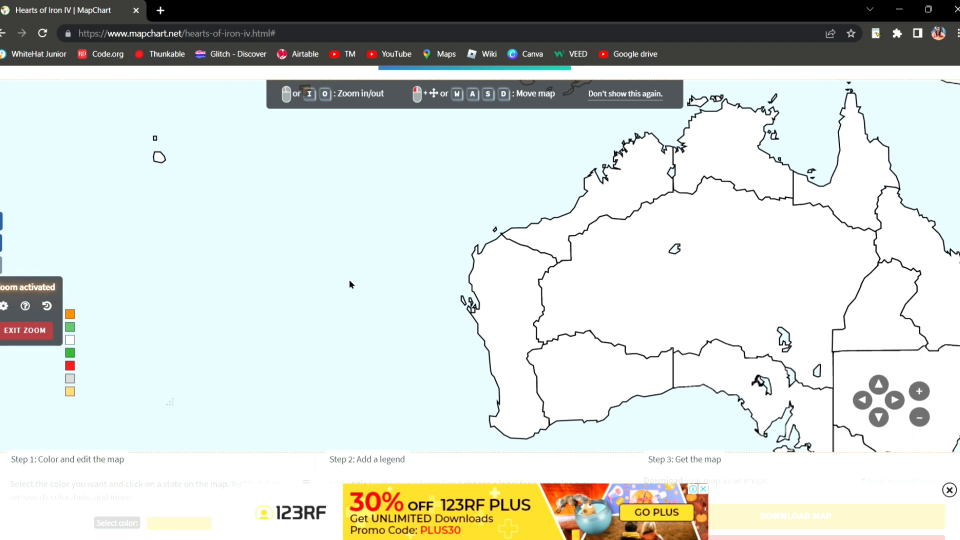
{"action": "left_click_drag", "start_coordinate": [406, 375], "coordinate": [541, 446]}
{"action": "left_click_drag", "start_coordinate": [348, 228], "coordinate": [564, 400]}
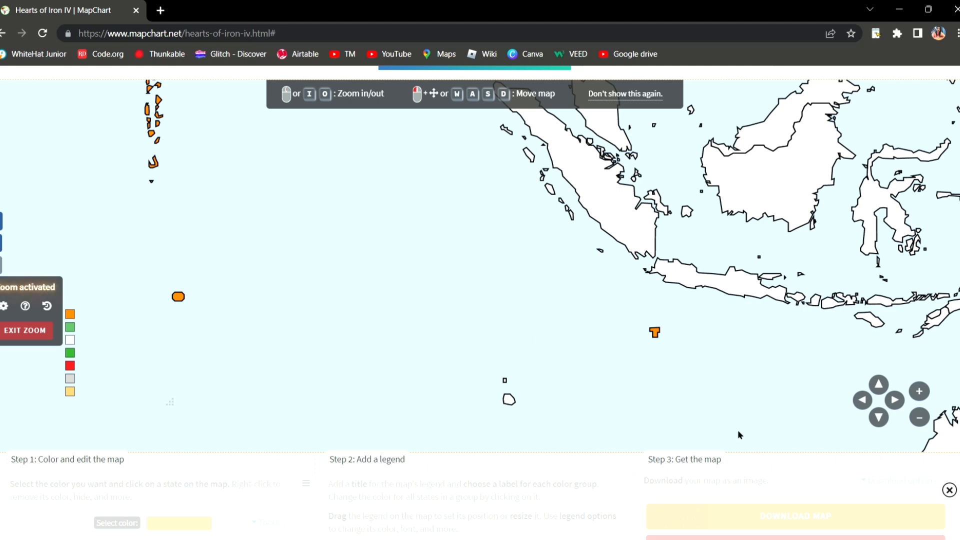
{"action": "left_click", "coordinate": [508, 399]}
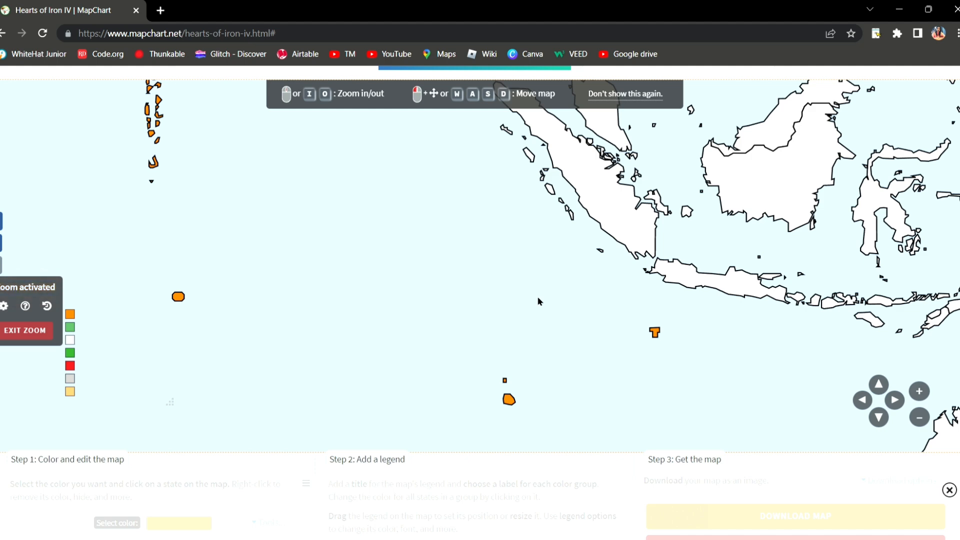
Examine the map from Sumatra and Borneo across India, Pakistan and Arabia to Tibet, China and the Korean coast
{"action": "left_click_drag", "start_coordinate": [690, 324], "coordinate": [595, 346]}
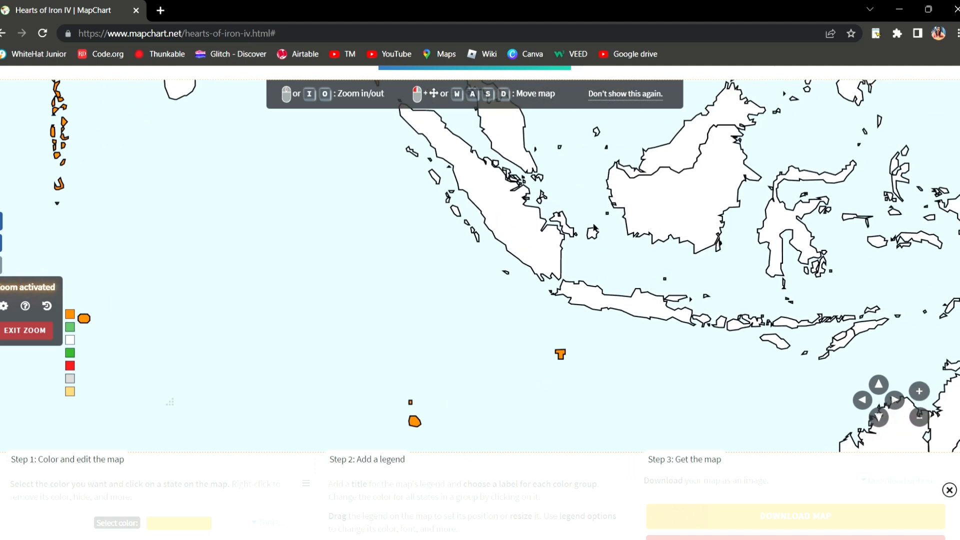
{"action": "left_click_drag", "start_coordinate": [609, 131], "coordinate": [580, 291]}
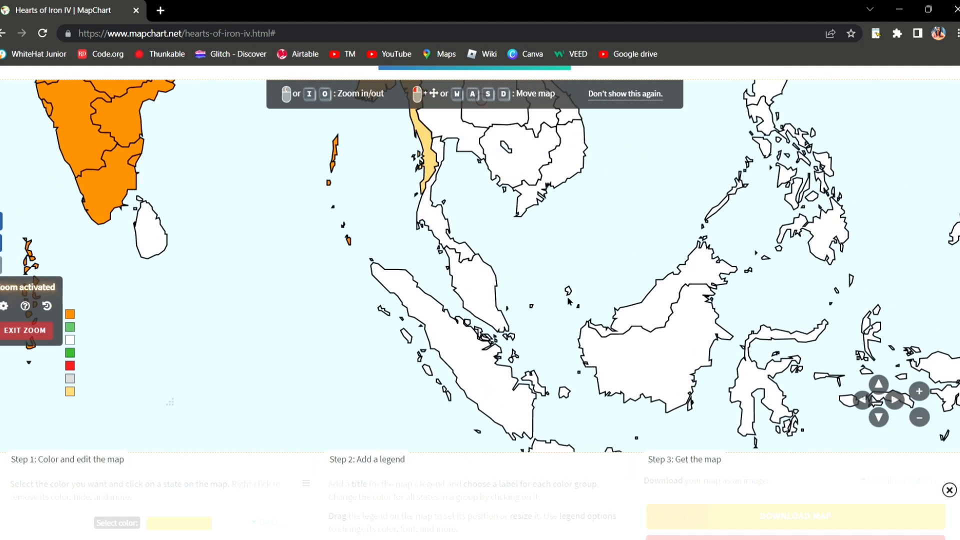
{"action": "left_click_drag", "start_coordinate": [657, 293], "coordinate": [860, 460]}
{"action": "left_click_drag", "start_coordinate": [443, 268], "coordinate": [598, 470]}
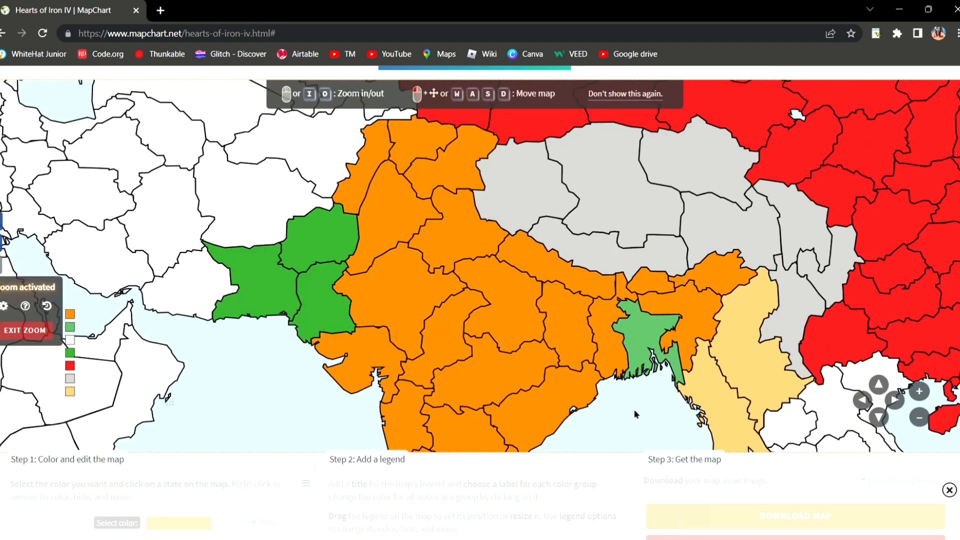
{"action": "left_click_drag", "start_coordinate": [635, 408], "coordinate": [828, 351]}
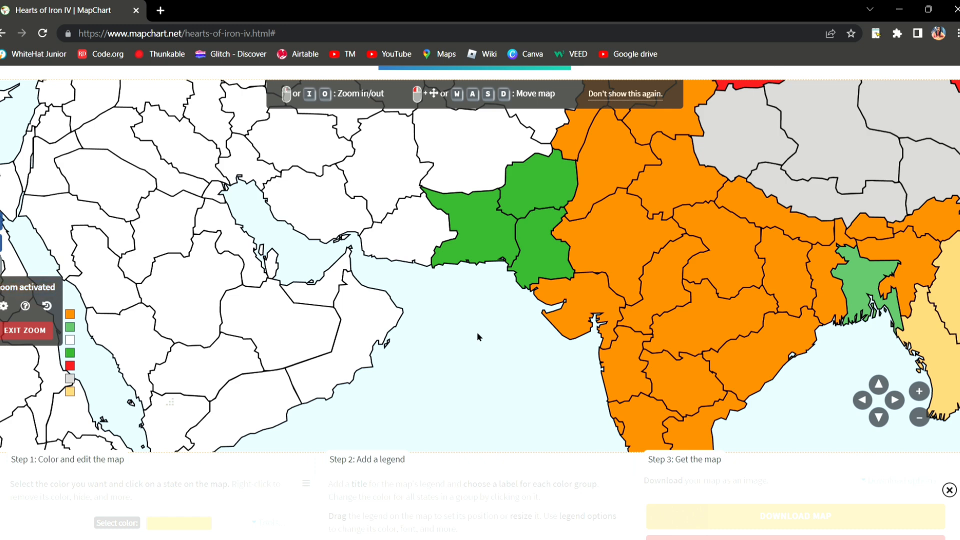
{"action": "left_click_drag", "start_coordinate": [476, 334], "coordinate": [177, 394]}
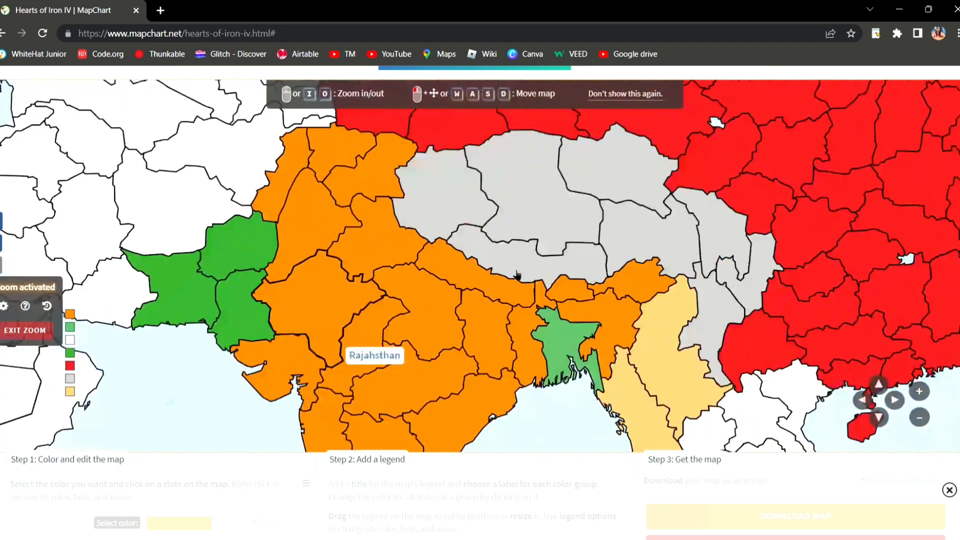
{"action": "left_click_drag", "start_coordinate": [753, 438], "coordinate": [352, 411]}
{"action": "left_click_drag", "start_coordinate": [698, 204], "coordinate": [916, 180]}
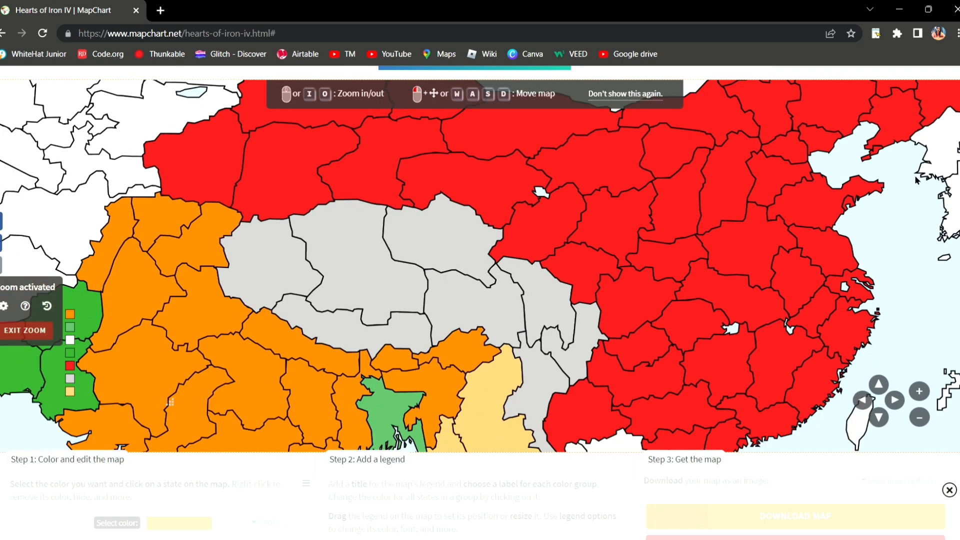
{"action": "left_click_drag", "start_coordinate": [600, 183], "coordinate": [647, 267]}
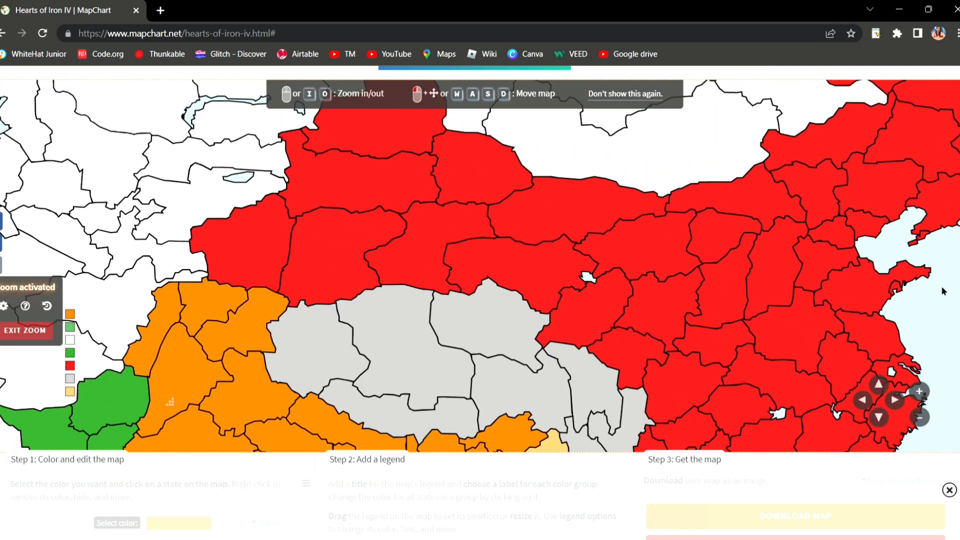
{"action": "left_click_drag", "start_coordinate": [925, 328], "coordinate": [817, 135]}
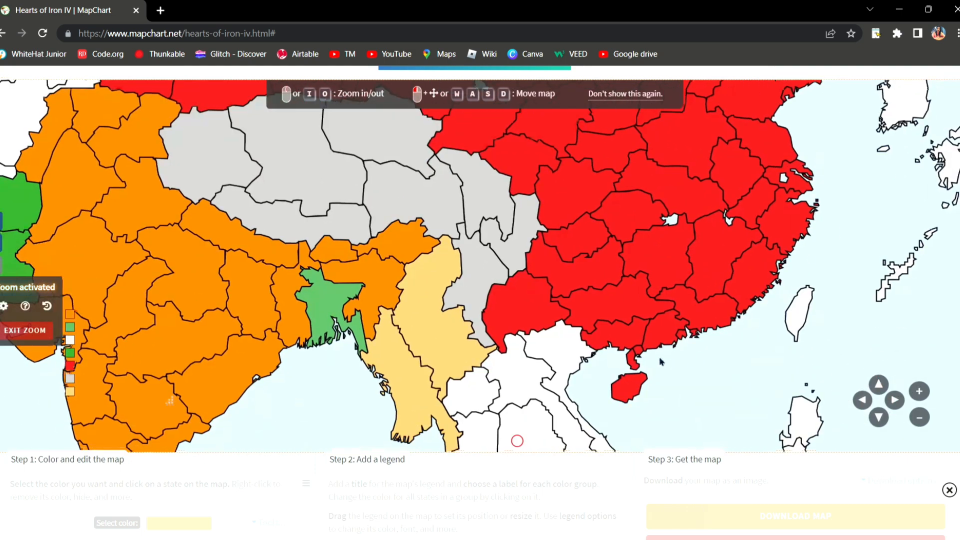
{"action": "left_click_drag", "start_coordinate": [844, 255], "coordinate": [800, 380]}
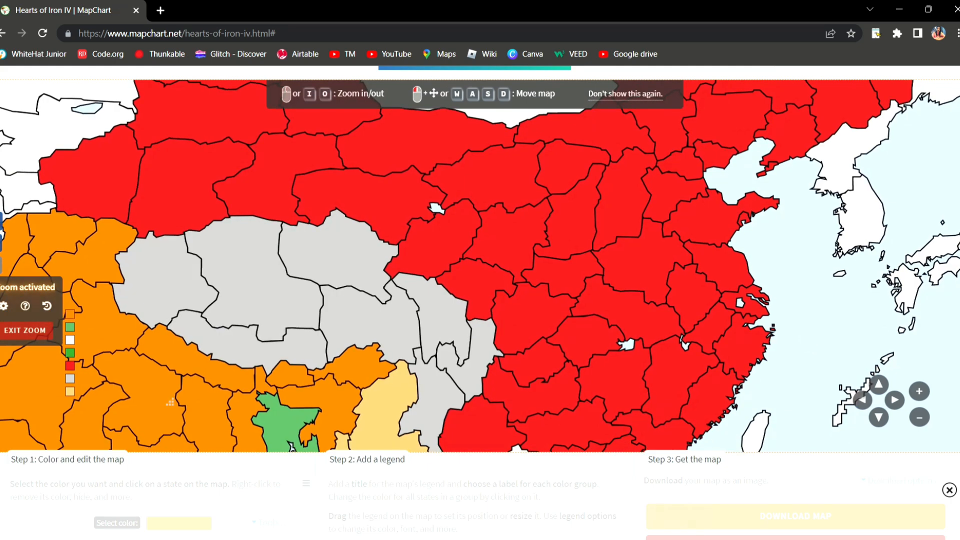
Change the fill color to light blue and repaint Urumqi and the westernmost red Chinese state south of it
{"action": "scroll", "coordinate": [933, 284], "scroll_direction": "down", "scroll_amount": 3}
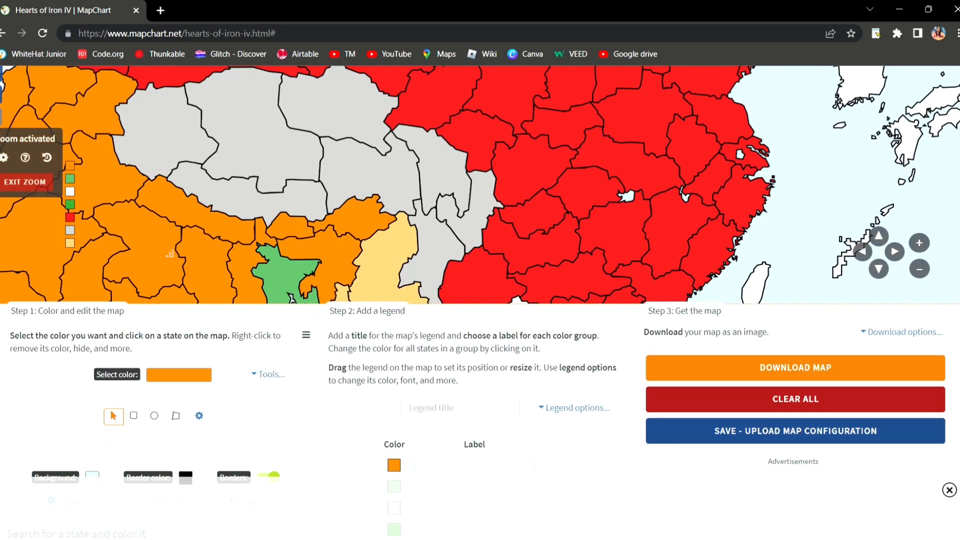
{"action": "left_click_drag", "start_coordinate": [813, 164], "coordinate": [749, 90]}
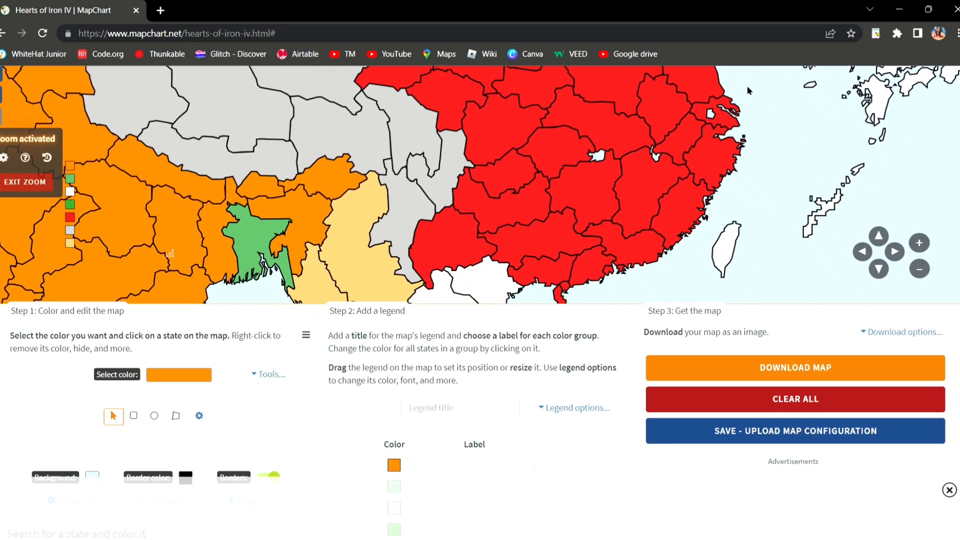
{"action": "left_click", "coordinate": [176, 377]}
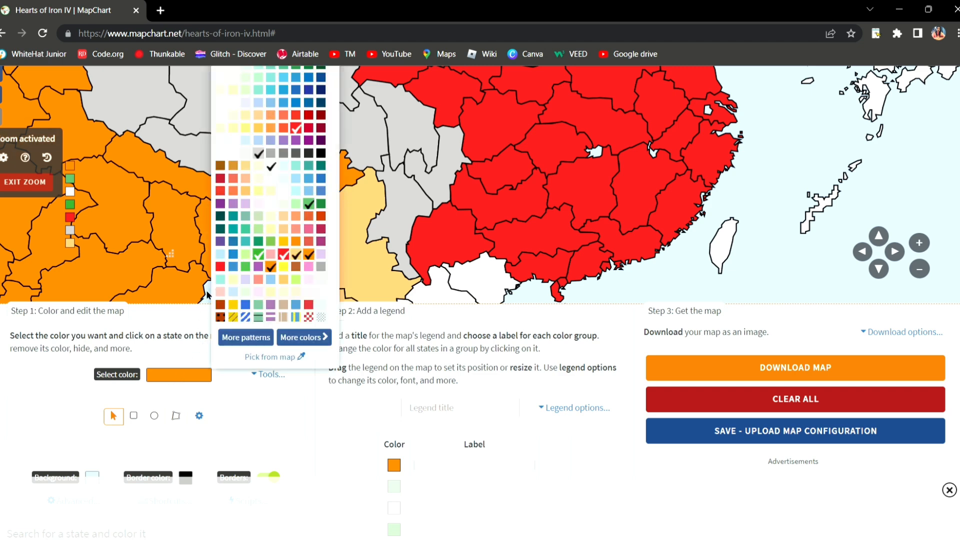
{"action": "left_click", "coordinate": [223, 262]}
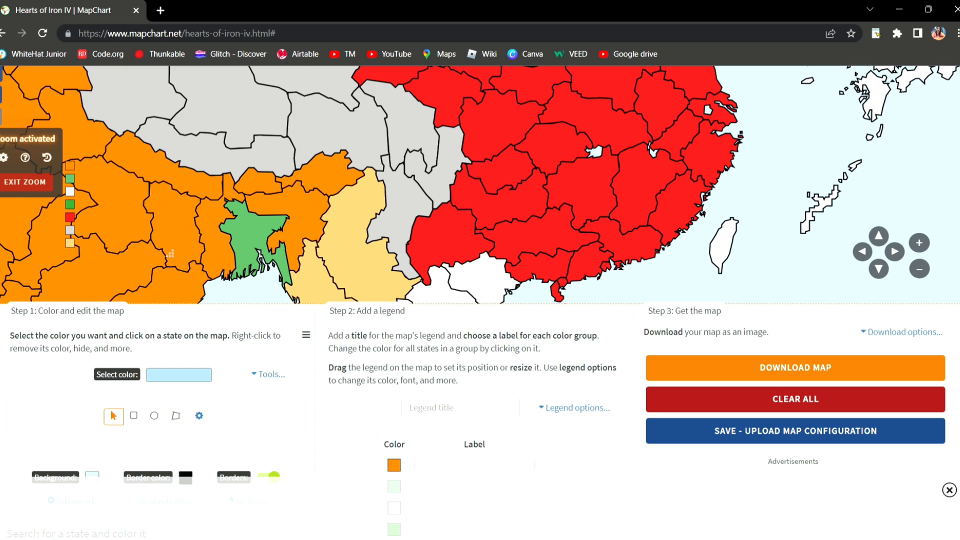
{"action": "scroll", "coordinate": [754, 336], "scroll_direction": "up", "scroll_amount": 6}
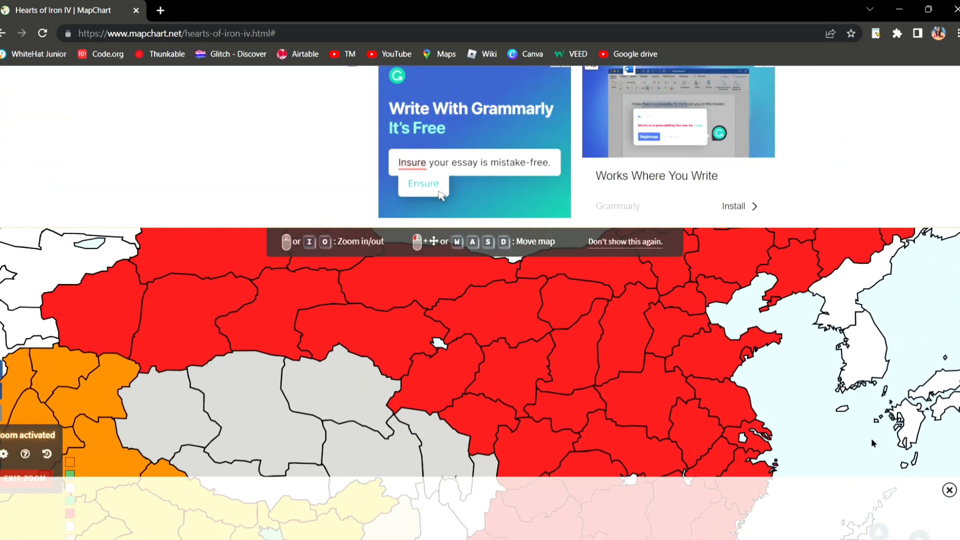
{"action": "left_click_drag", "start_coordinate": [873, 443], "coordinate": [955, 516]}
{"action": "left_click", "coordinate": [215, 367]}
{"action": "left_click", "coordinate": [287, 299]}
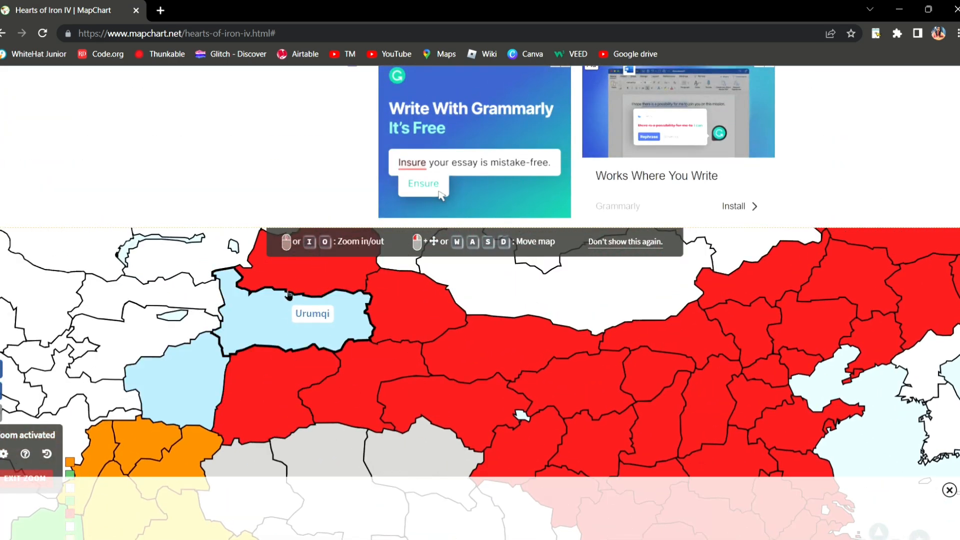
Extend the light blue over the remaining northwestern Chinese states, including Haixi and the state north of it
{"action": "left_click", "coordinate": [297, 278]}
{"action": "left_click", "coordinate": [315, 353]}
{"action": "left_click", "coordinate": [425, 302]}
{"action": "left_click", "coordinate": [395, 360]}
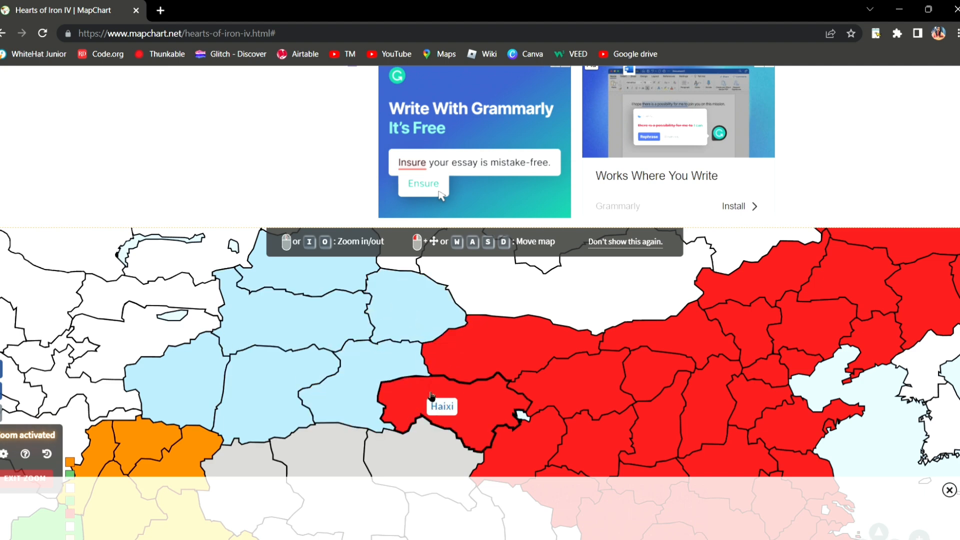
{"action": "left_click", "coordinate": [424, 392]}
{"action": "left_click", "coordinate": [479, 364]}
Change the fill color to dark blue and paint all the Mongolian states, including Khövsgöl and the eastern and western ends
{"action": "scroll", "coordinate": [480, 364], "scroll_direction": "down", "scroll_amount": 2}
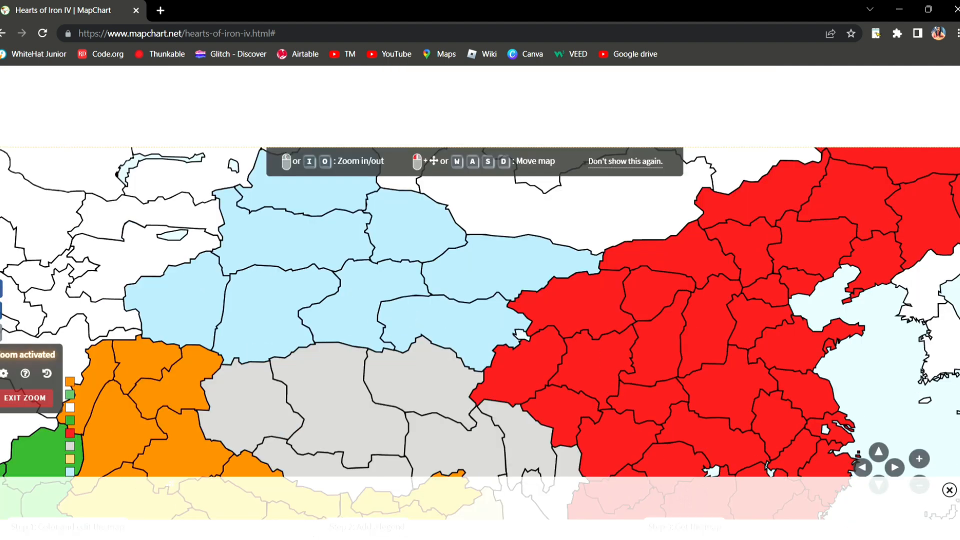
{"action": "left_click_drag", "start_coordinate": [898, 347], "coordinate": [672, 471]}
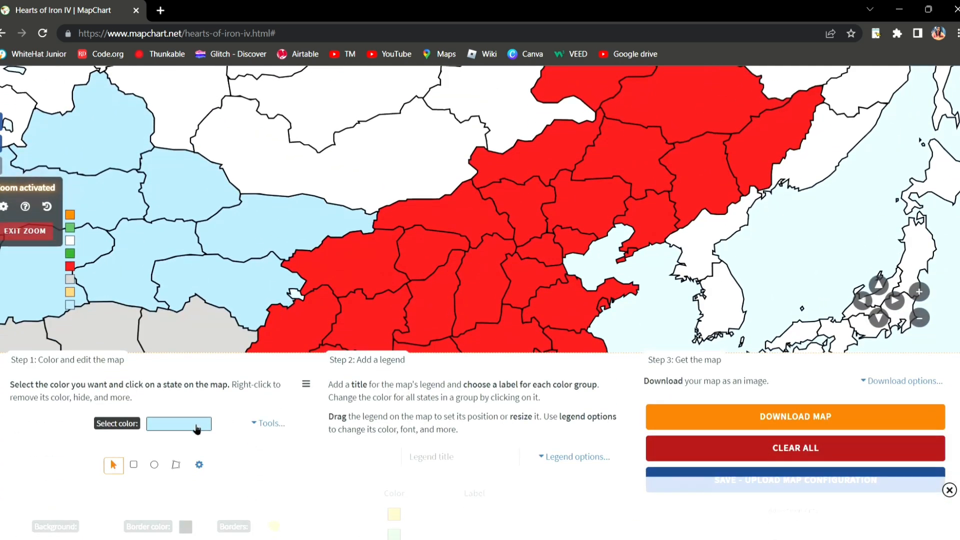
{"action": "left_click", "coordinate": [196, 426]}
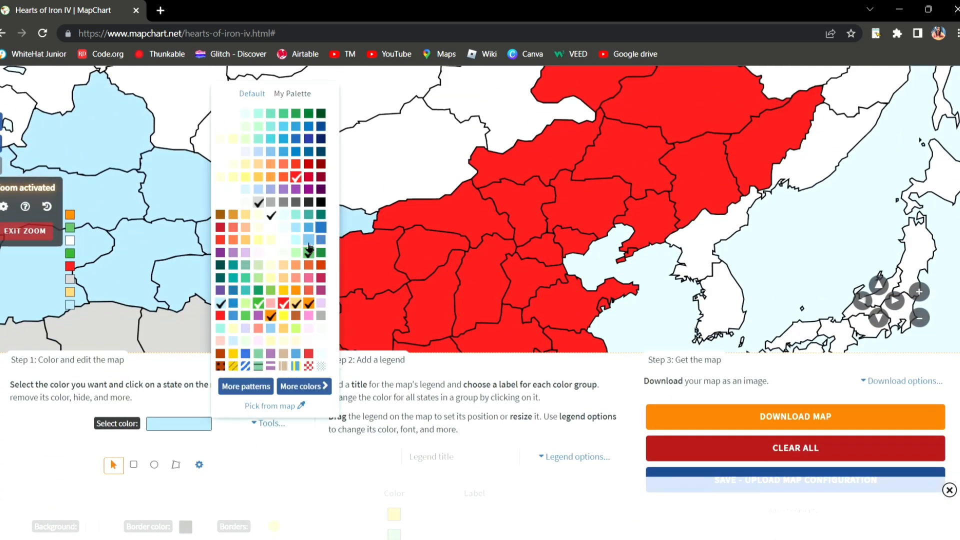
{"action": "left_click", "coordinate": [322, 228]}
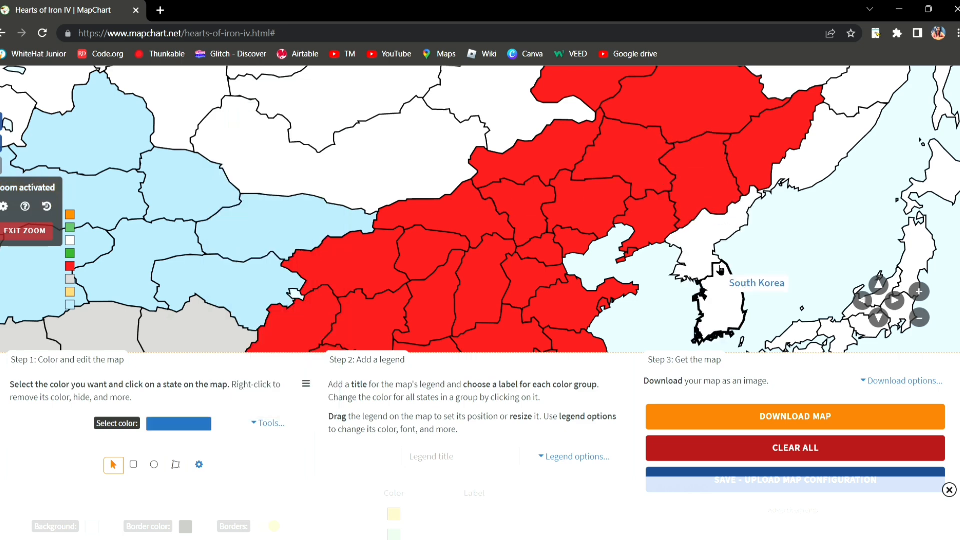
{"action": "left_click_drag", "start_coordinate": [794, 274], "coordinate": [874, 337]}
{"action": "left_click", "coordinate": [363, 228]}
{"action": "left_click", "coordinate": [428, 122]}
{"action": "left_click", "coordinate": [415, 102]}
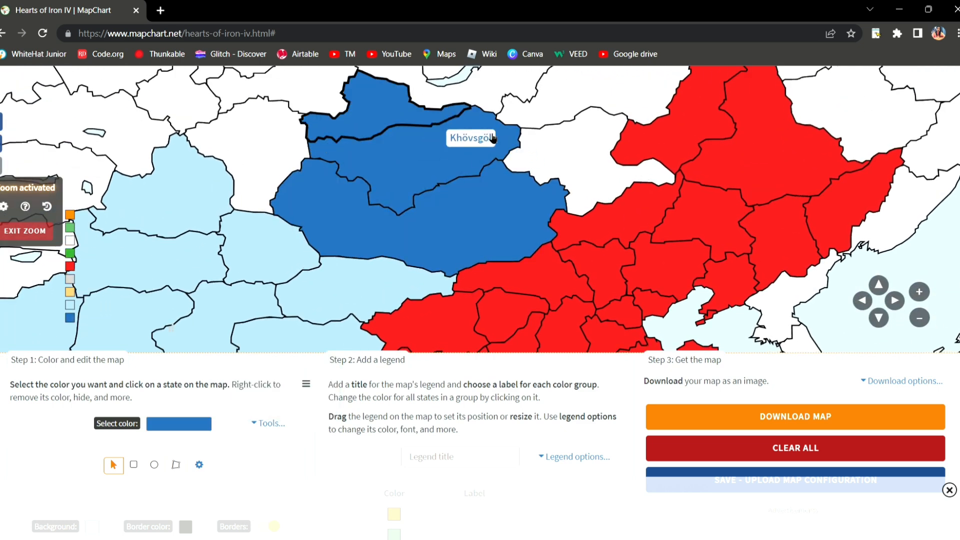
{"action": "left_click", "coordinate": [572, 155]}
{"action": "left_click", "coordinate": [250, 178]}
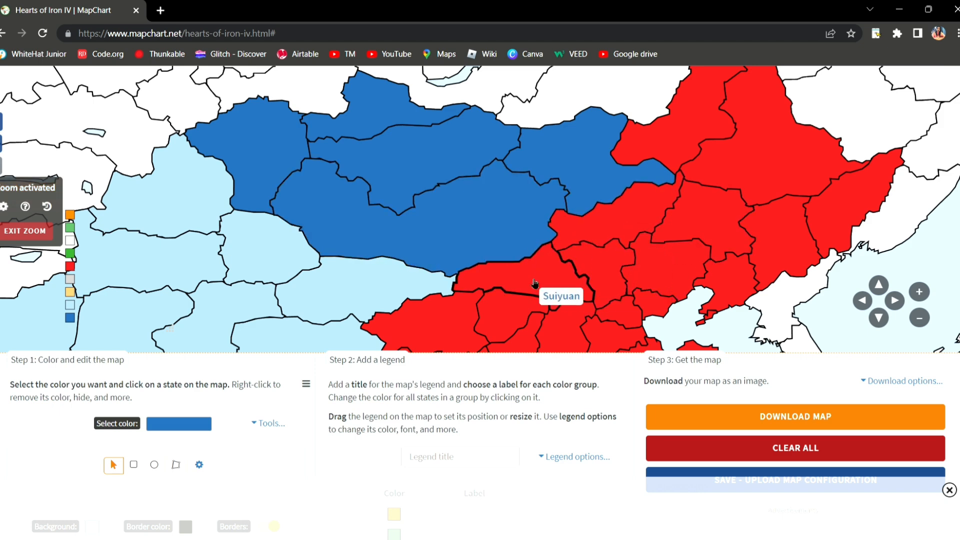
Repaint Suiyuan, the border state northeast of it and Hulunbuir with Mongolia's dark blue
{"action": "left_click", "coordinate": [519, 278]}
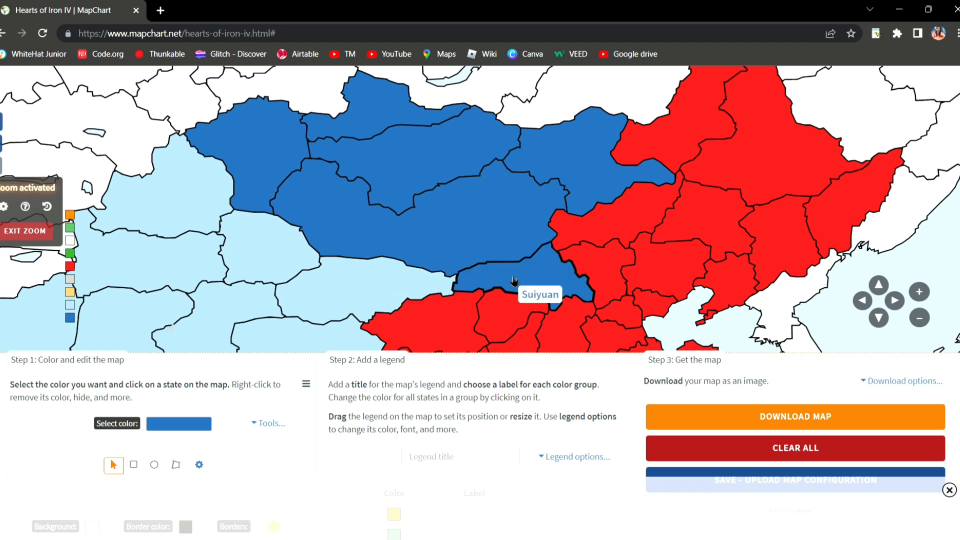
{"action": "left_click", "coordinate": [579, 230]}
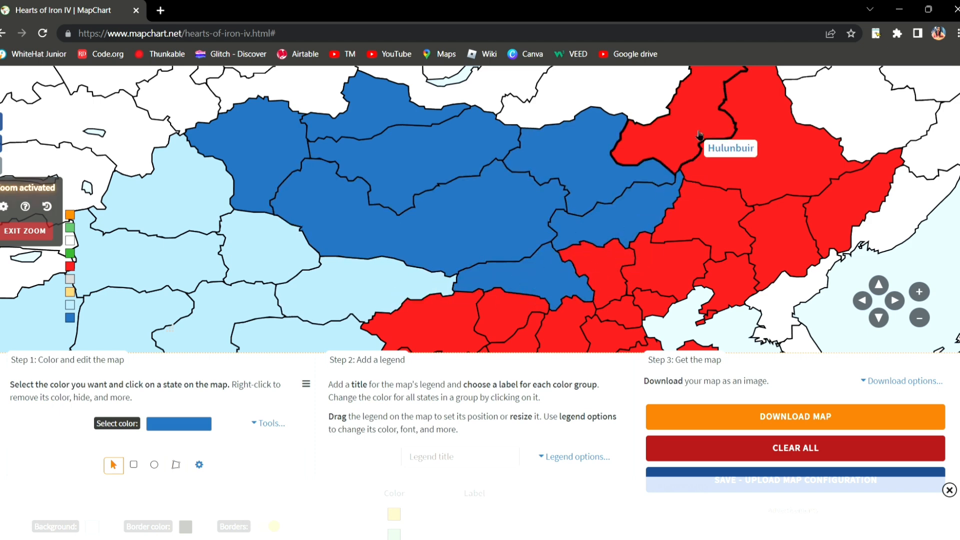
{"action": "left_click", "coordinate": [688, 159]}
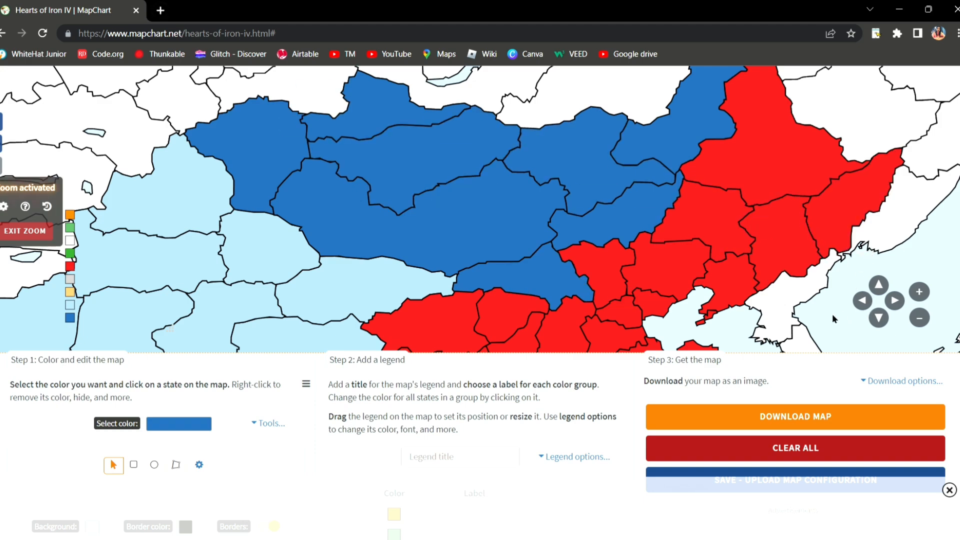
Turn off the state borders across the whole map
{"action": "left_click_drag", "start_coordinate": [846, 229], "coordinate": [836, 210]}
{"action": "scroll", "coordinate": [835, 210], "scroll_direction": "down", "scroll_amount": 5}
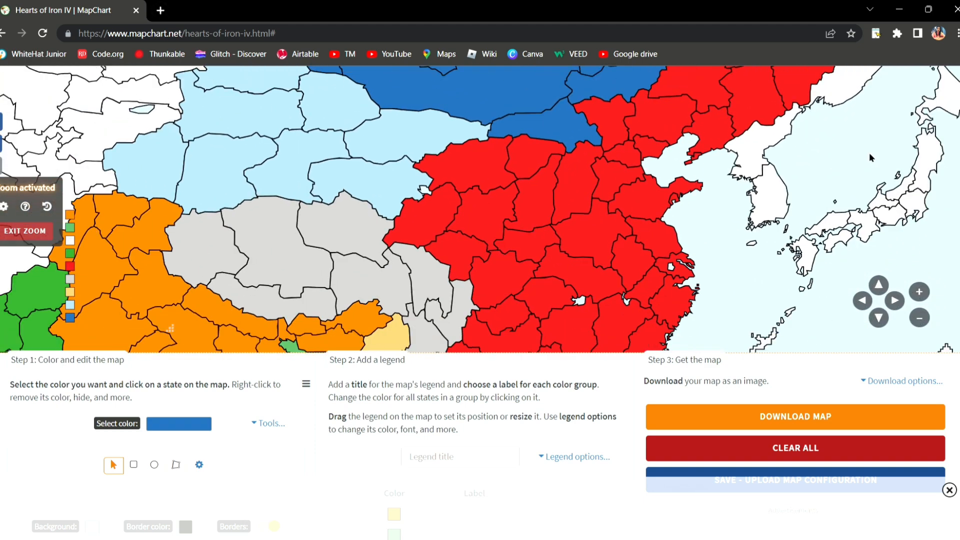
{"action": "scroll", "coordinate": [750, 285], "scroll_direction": "down", "scroll_amount": 3}
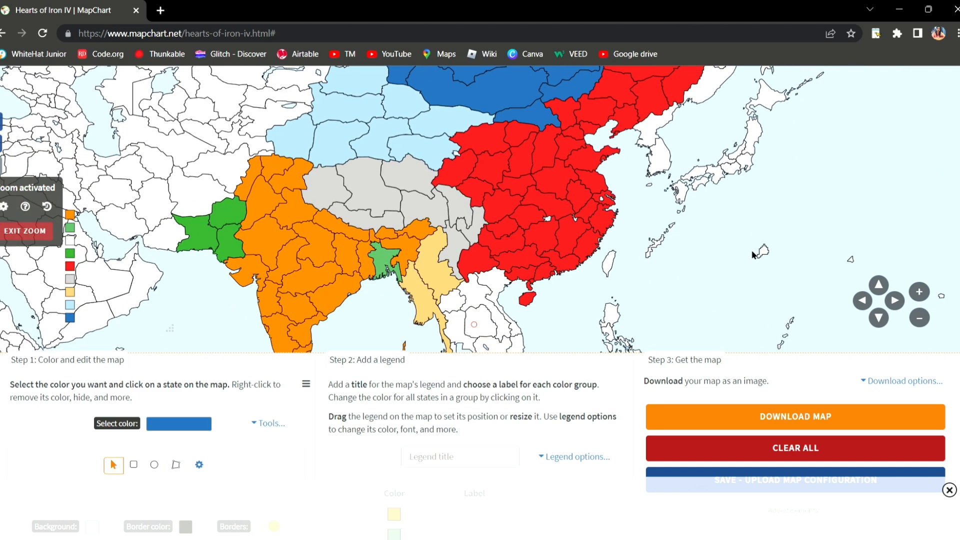
{"action": "left_click_drag", "start_coordinate": [780, 202], "coordinate": [792, 184]}
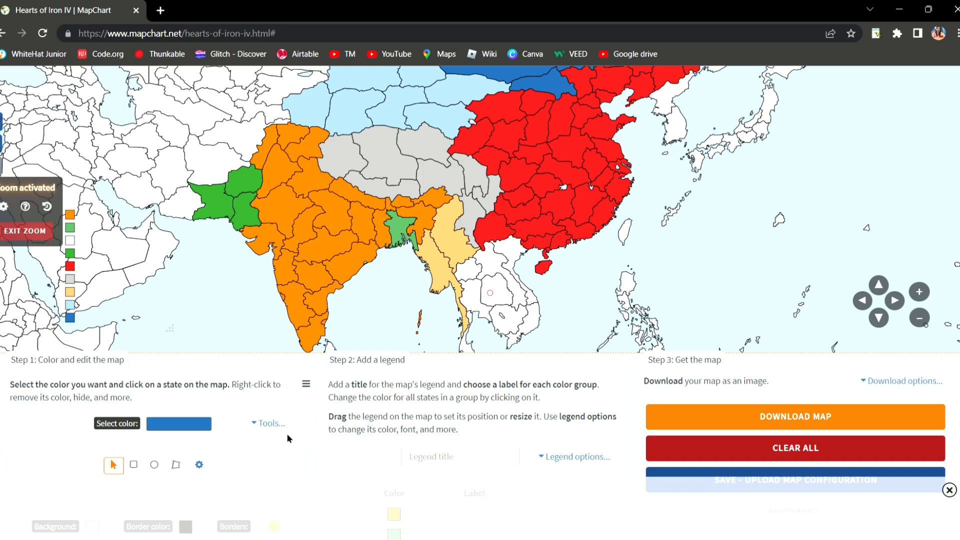
{"action": "scroll", "coordinate": [200, 425], "scroll_direction": "down", "scroll_amount": 3}
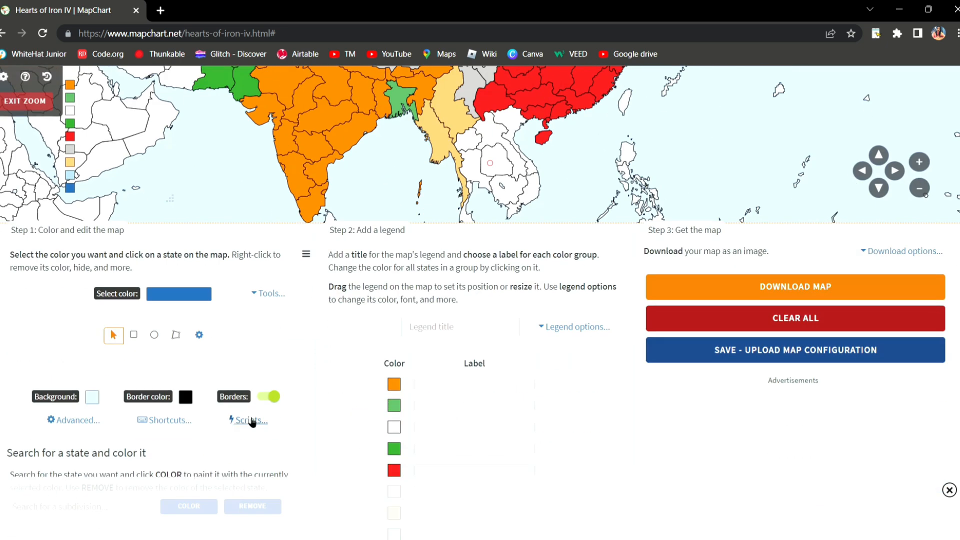
{"action": "left_click", "coordinate": [271, 397]}
{"action": "scroll", "coordinate": [480, 300], "scroll_direction": "up", "scroll_amount": 4}
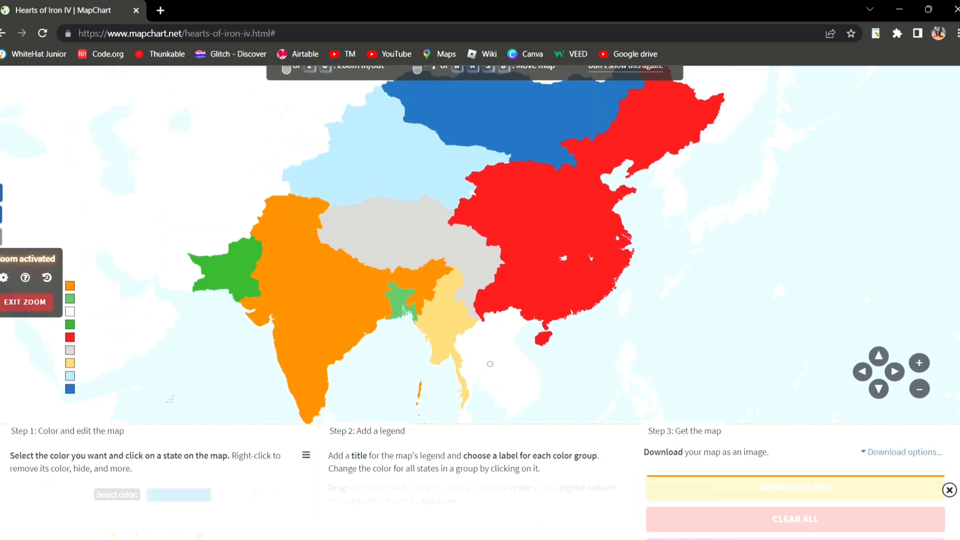
Examine the borderless map from the Indian Ocean islands and India up to Mongolia and China
{"action": "left_click_drag", "start_coordinate": [692, 325], "coordinate": [820, 208]}
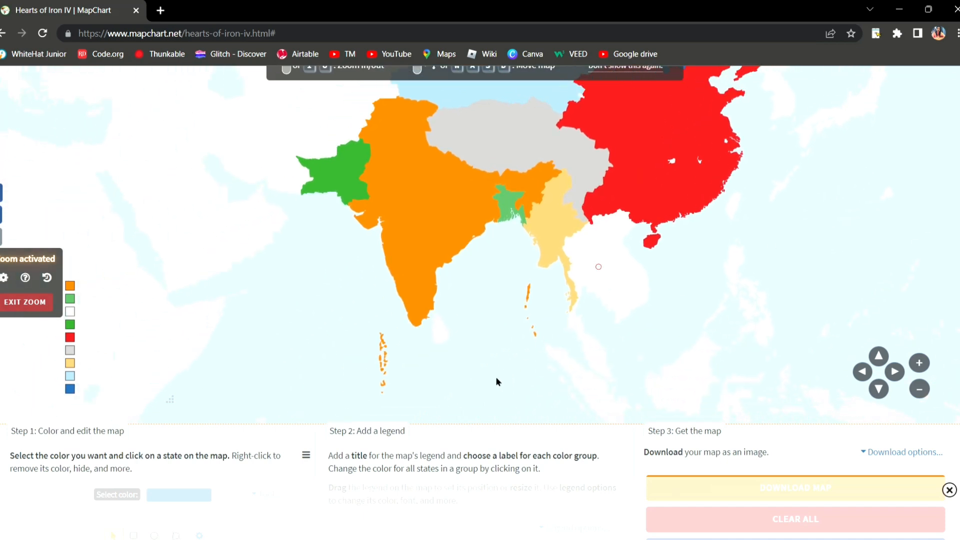
{"action": "left_click_drag", "start_coordinate": [521, 308], "coordinate": [556, 224]}
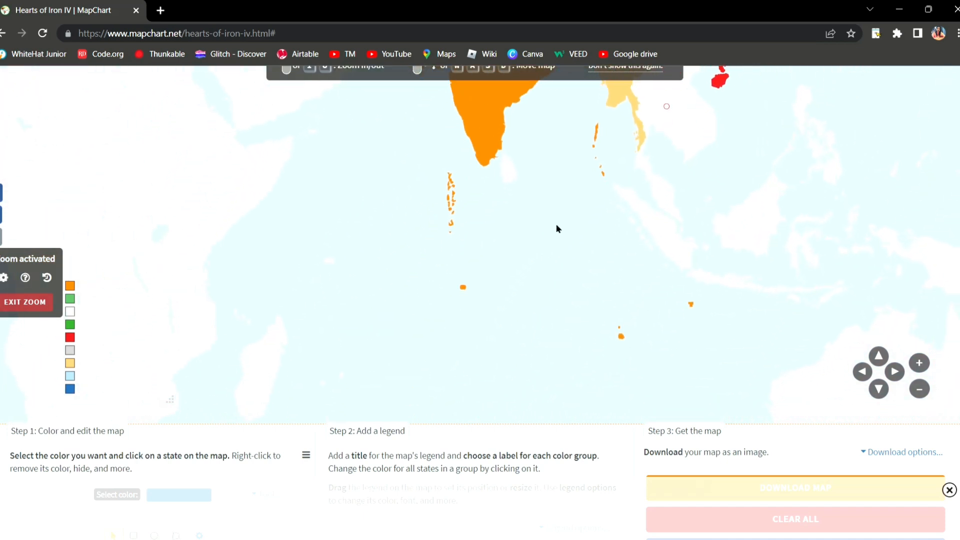
{"action": "left_click_drag", "start_coordinate": [456, 292], "coordinate": [407, 388]}
{"action": "left_click_drag", "start_coordinate": [503, 284], "coordinate": [444, 398]}
{"action": "left_click_drag", "start_coordinate": [587, 324], "coordinate": [544, 378]}
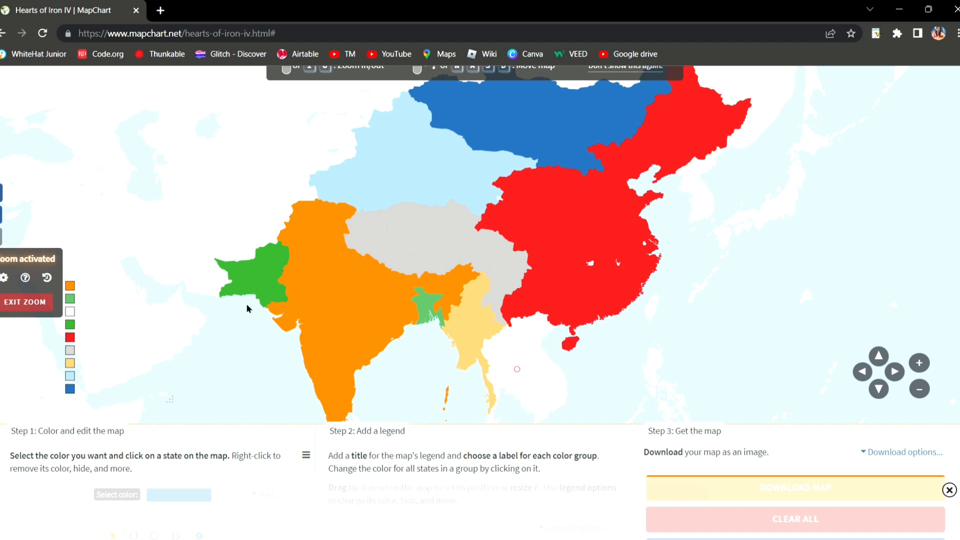
{"action": "left_click_drag", "start_coordinate": [265, 358], "coordinate": [261, 280]}
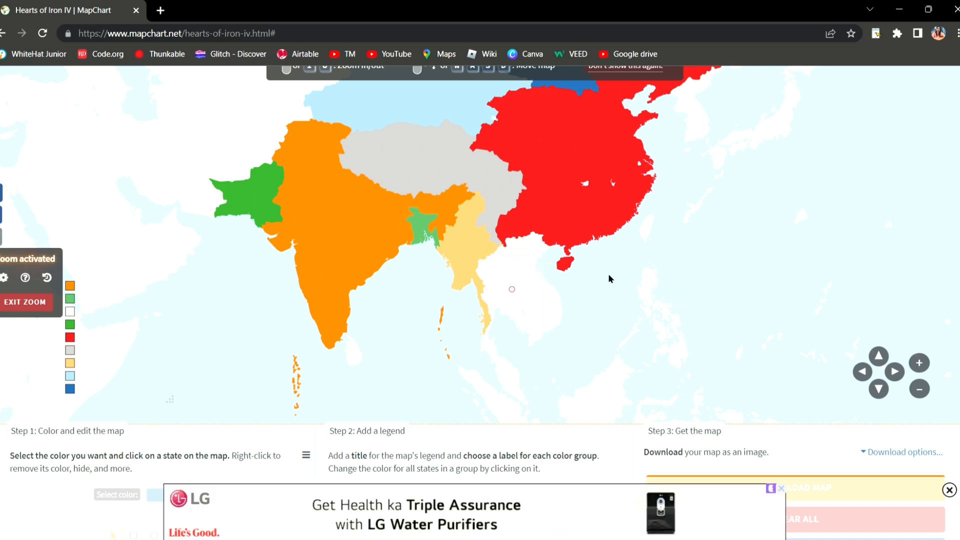
{"action": "left_click_drag", "start_coordinate": [601, 270], "coordinate": [538, 423]}
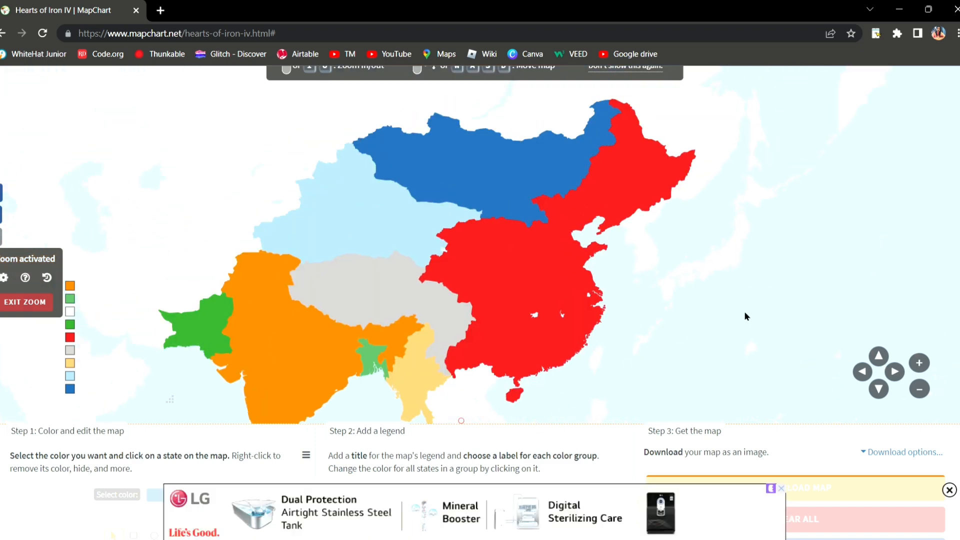
{"action": "left_click_drag", "start_coordinate": [745, 312], "coordinate": [895, 216]}
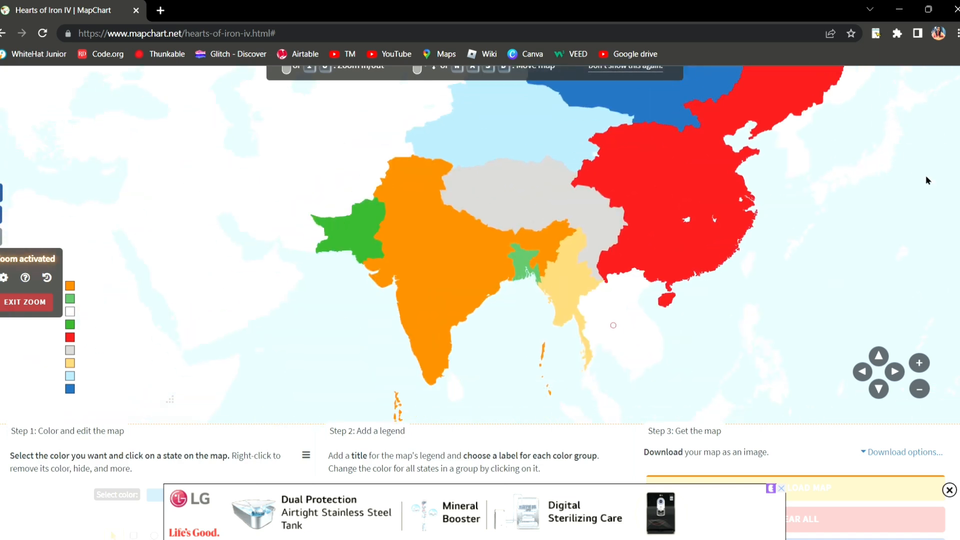